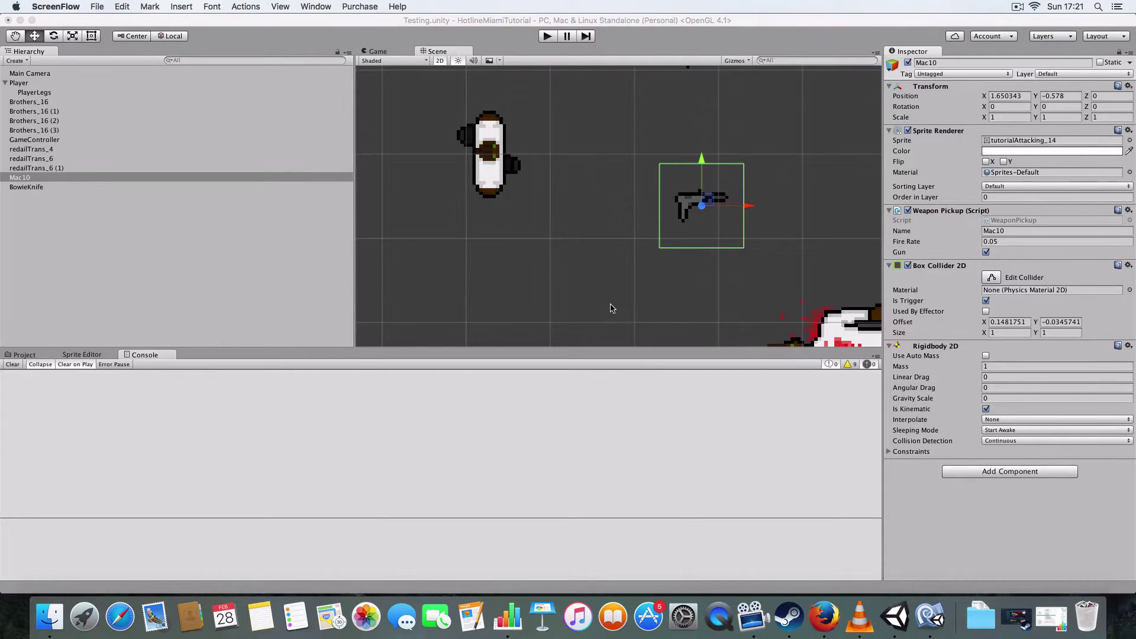
# Step: Focus the Unity editor and run the HotlineMiami scene in Play mode
pyautogui.click(571, 286)
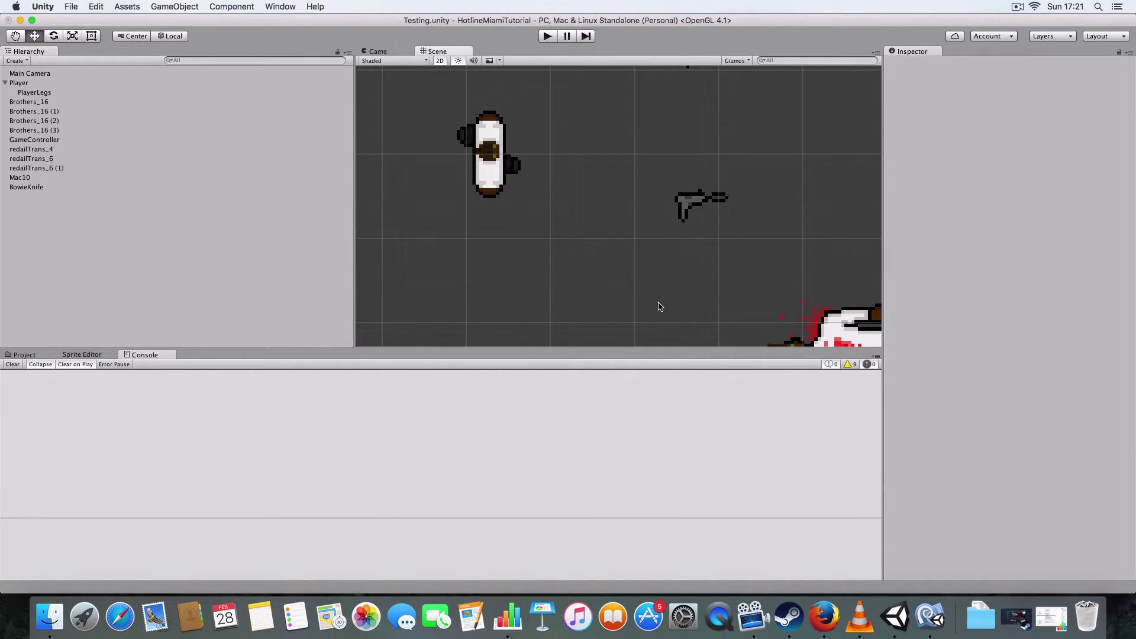
pyautogui.click(548, 36)
# Step: Walk the player around the level with WASD, near the weapons and arcade machines
pyautogui.press('s')
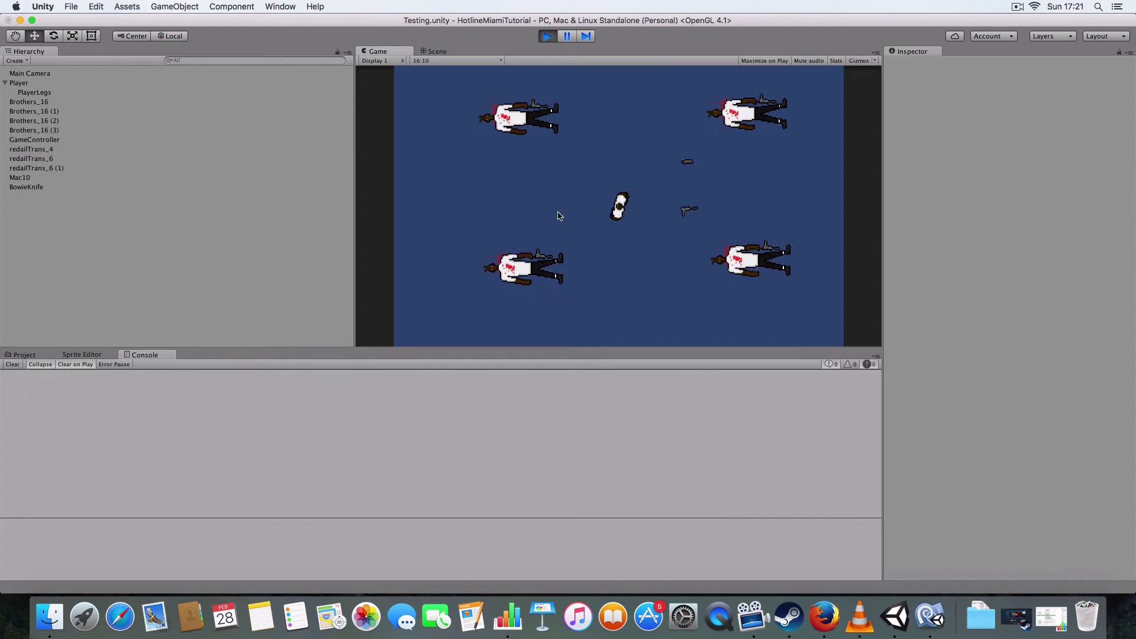
pyautogui.press('w')
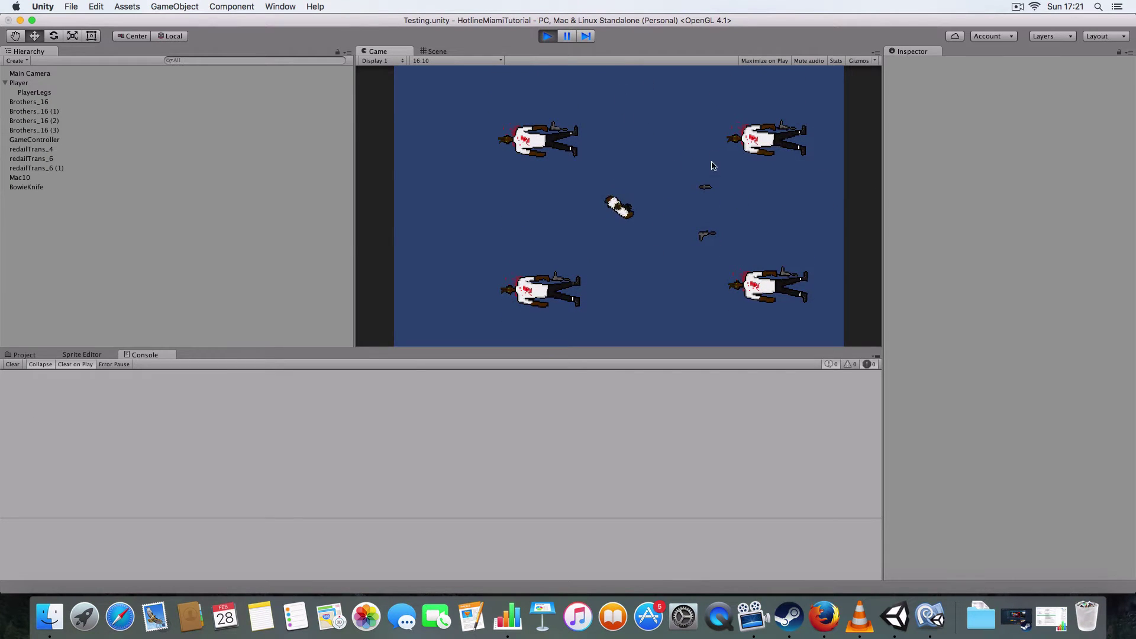
pyautogui.press('s')
pyautogui.press('d')
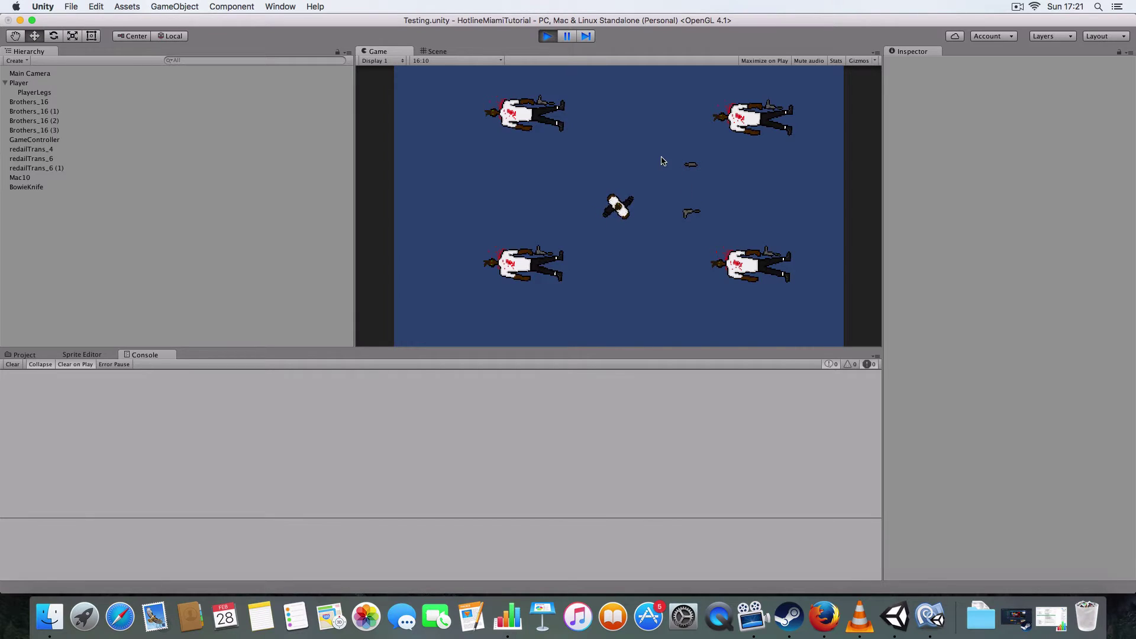
pyautogui.press('w')
pyautogui.press('s')
pyautogui.press('d')
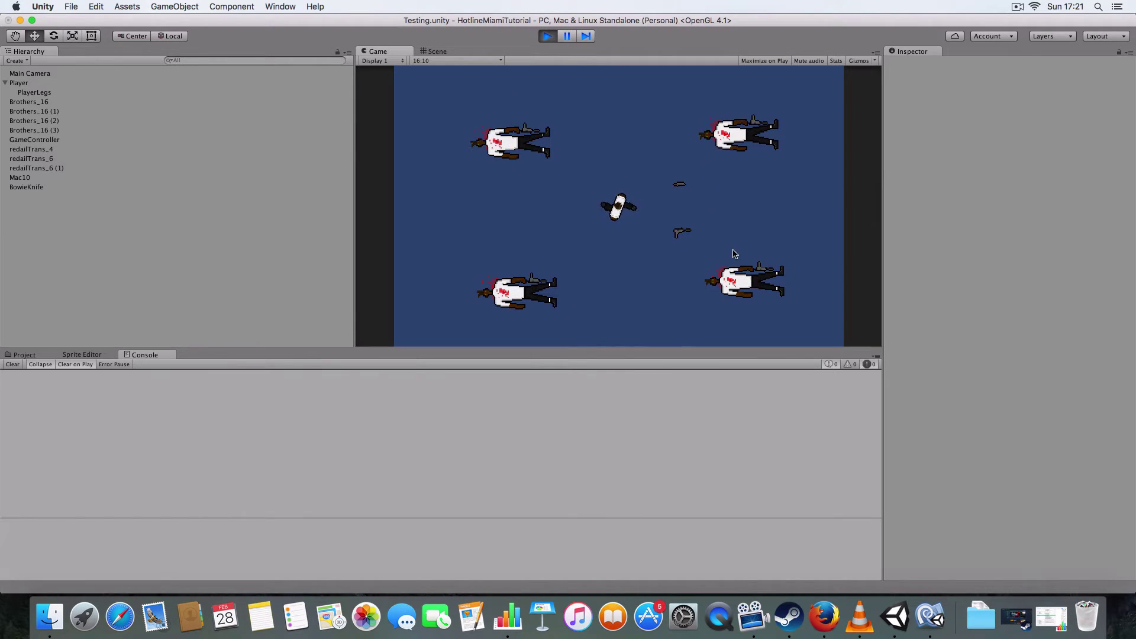
pyautogui.press('w')
pyautogui.press('d')
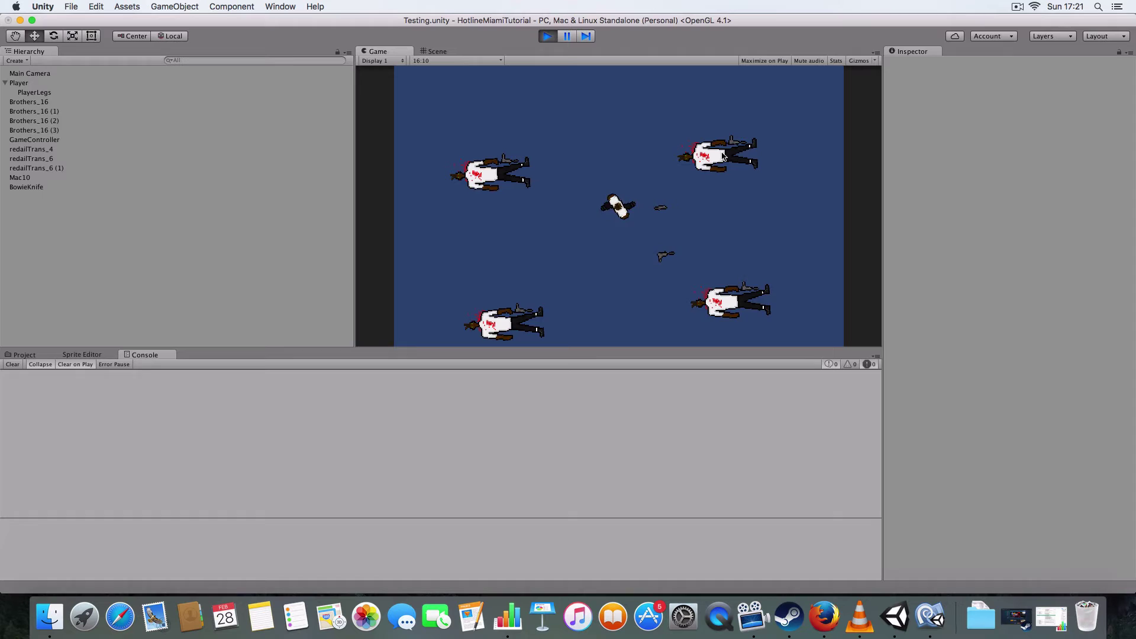
pyautogui.press('a')
pyautogui.press('s')
pyautogui.press('d')
pyautogui.press('a')
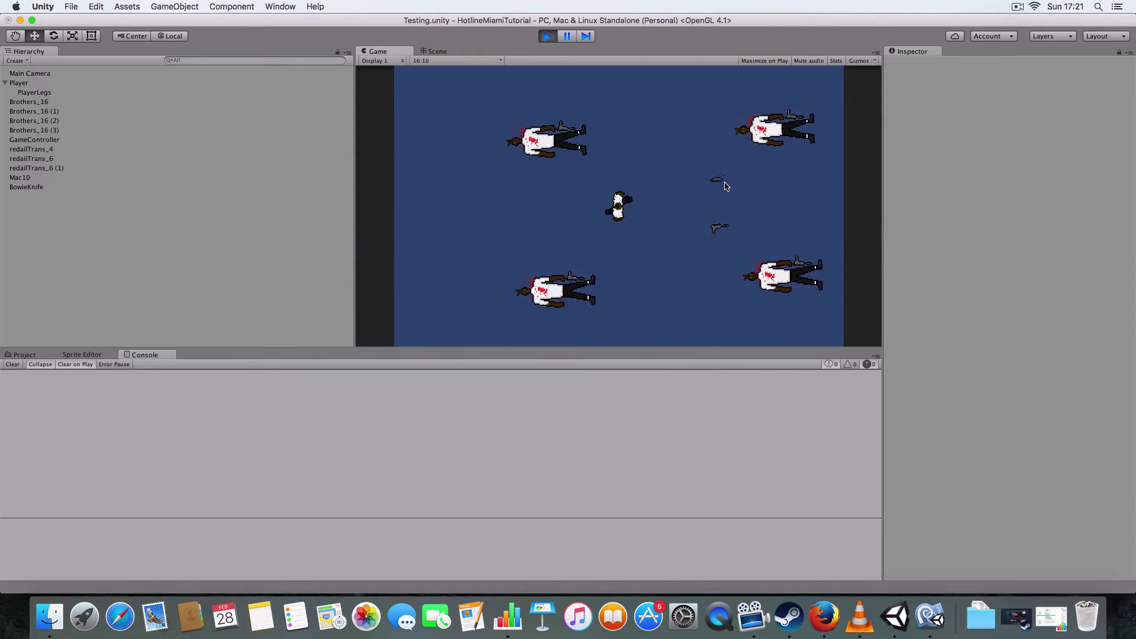
pyautogui.press('s')
pyautogui.press('d')
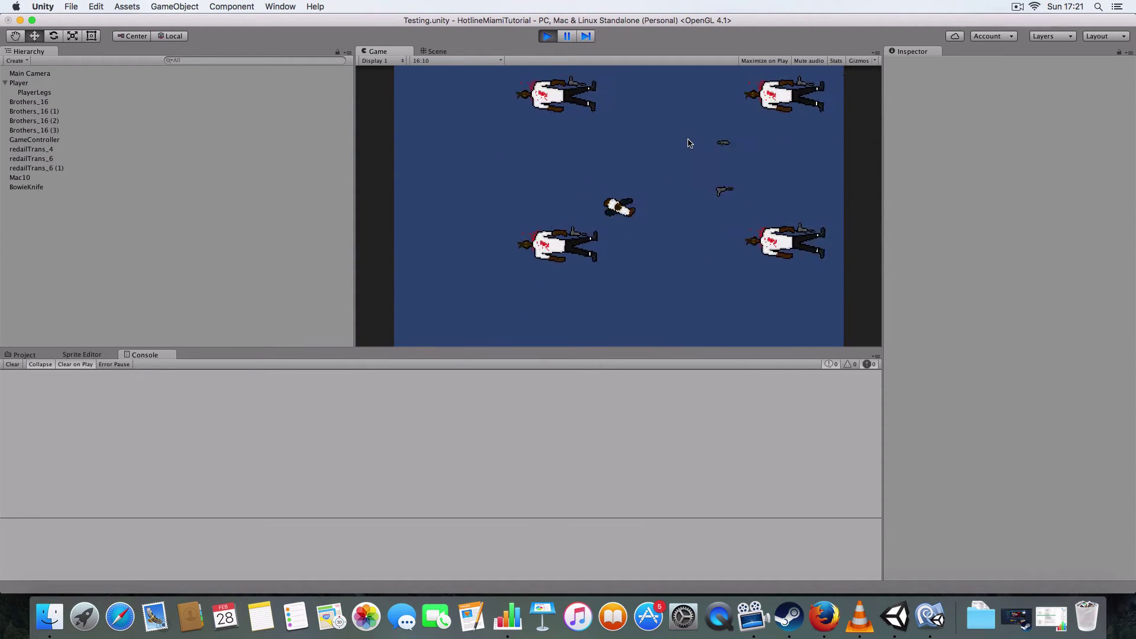
pyautogui.press('w')
pyautogui.press('d')
pyautogui.press('s')
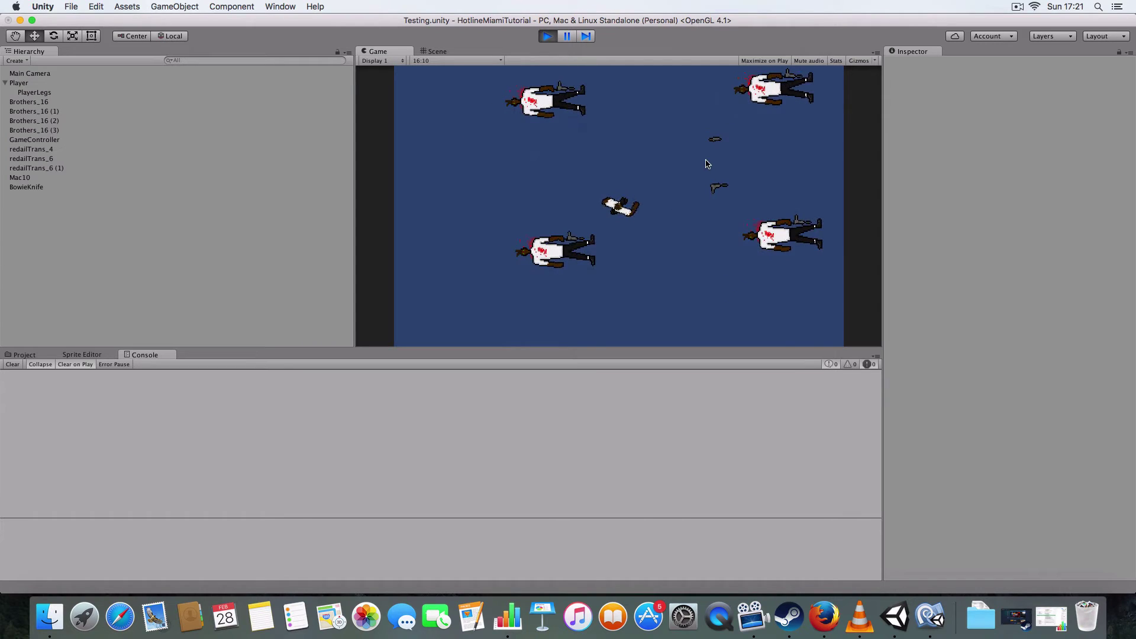
pyautogui.press('w')
pyautogui.press('d')
pyautogui.press('w')
pyautogui.press('a')
pyautogui.press('s')
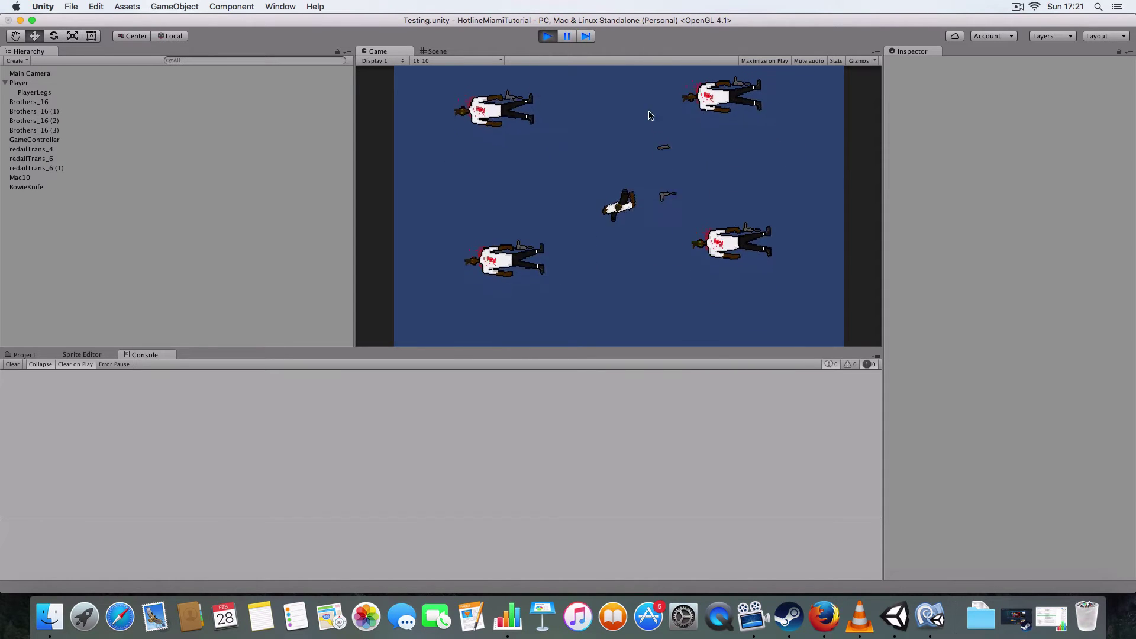
pyautogui.press('w')
pyautogui.press('a')
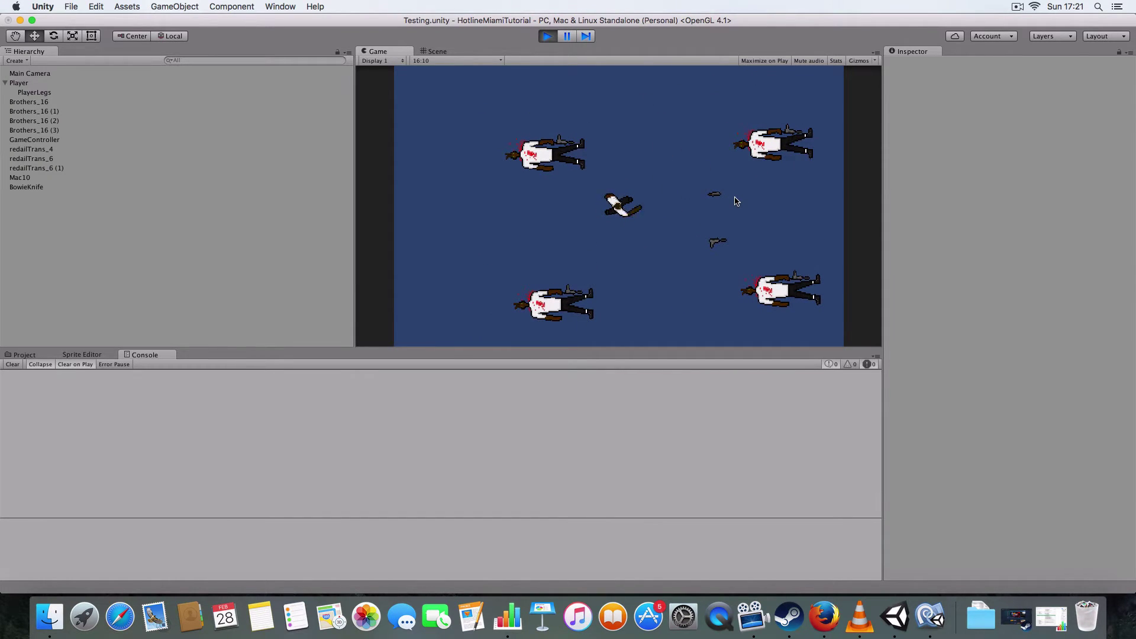
pyautogui.press('d')
pyautogui.press('w')
pyautogui.press('s')
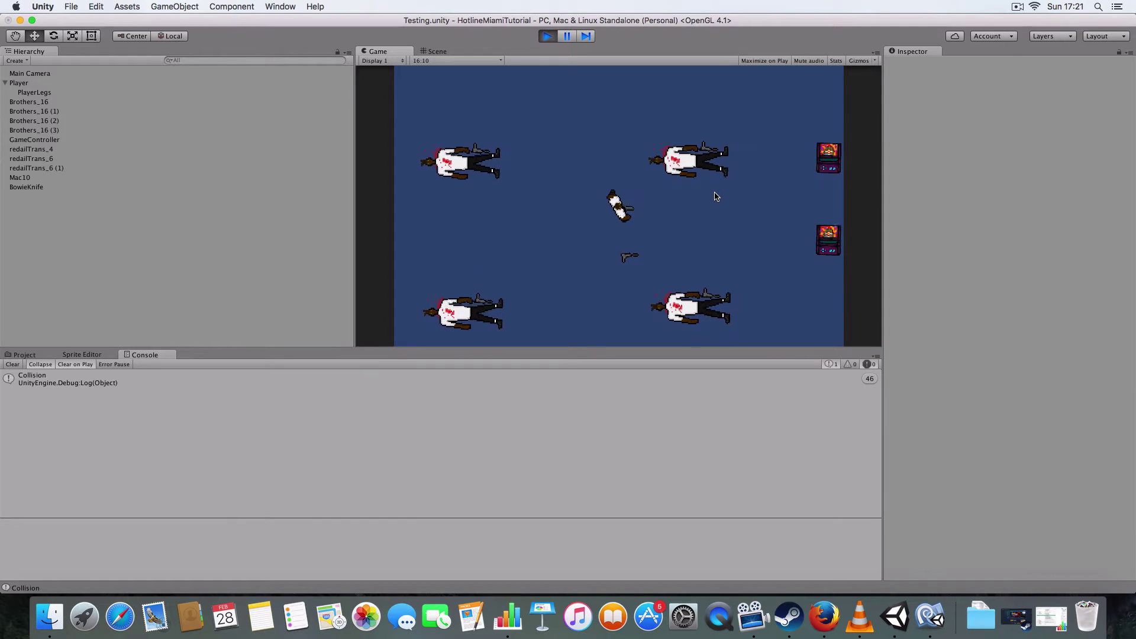
# Step: Try dropping the held weapon, then pick up the Bowie knife
pyautogui.rightClick(715, 196)
pyautogui.press('s')
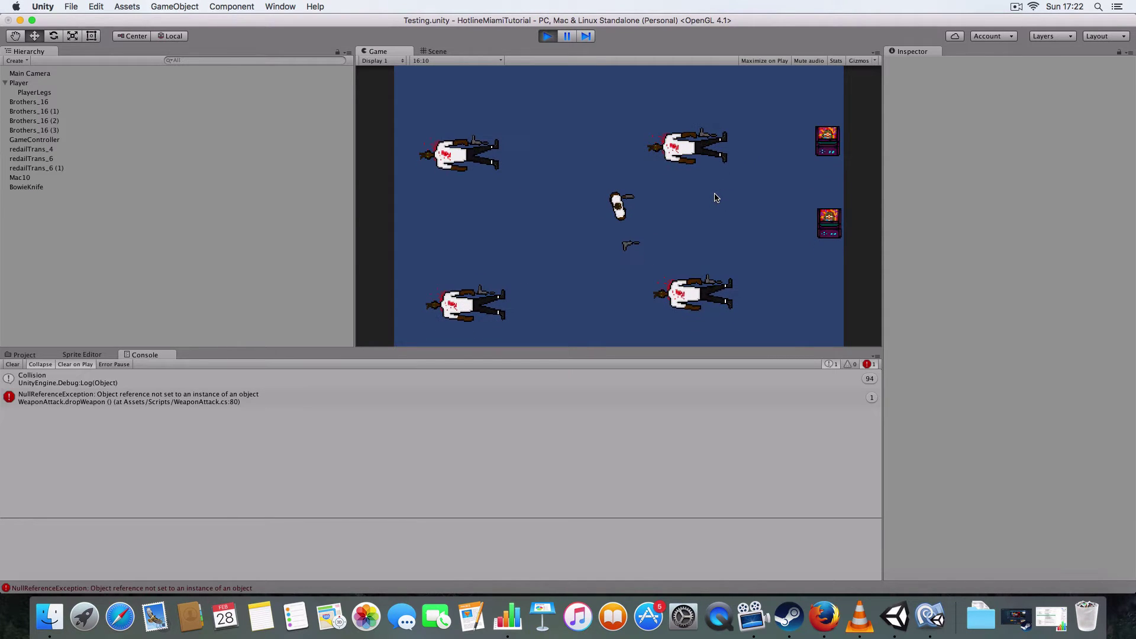
pyautogui.press('w')
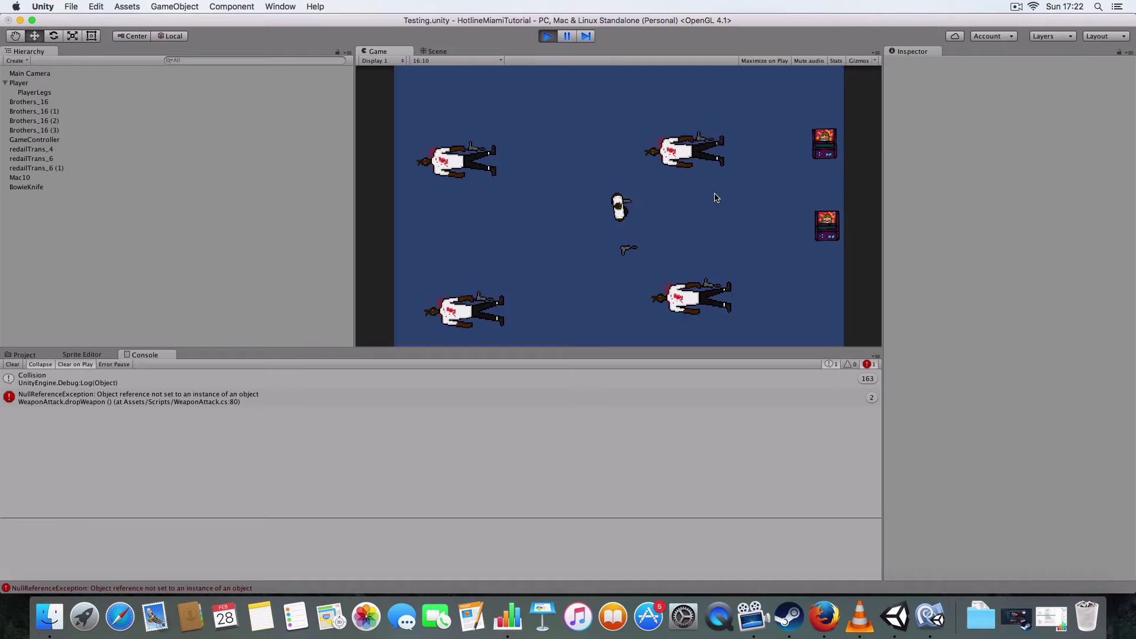
pyautogui.rightClick(716, 197)
# Step: Walk among the arcade machines and enemies, picking up the Mac10 gun
pyautogui.press('a')
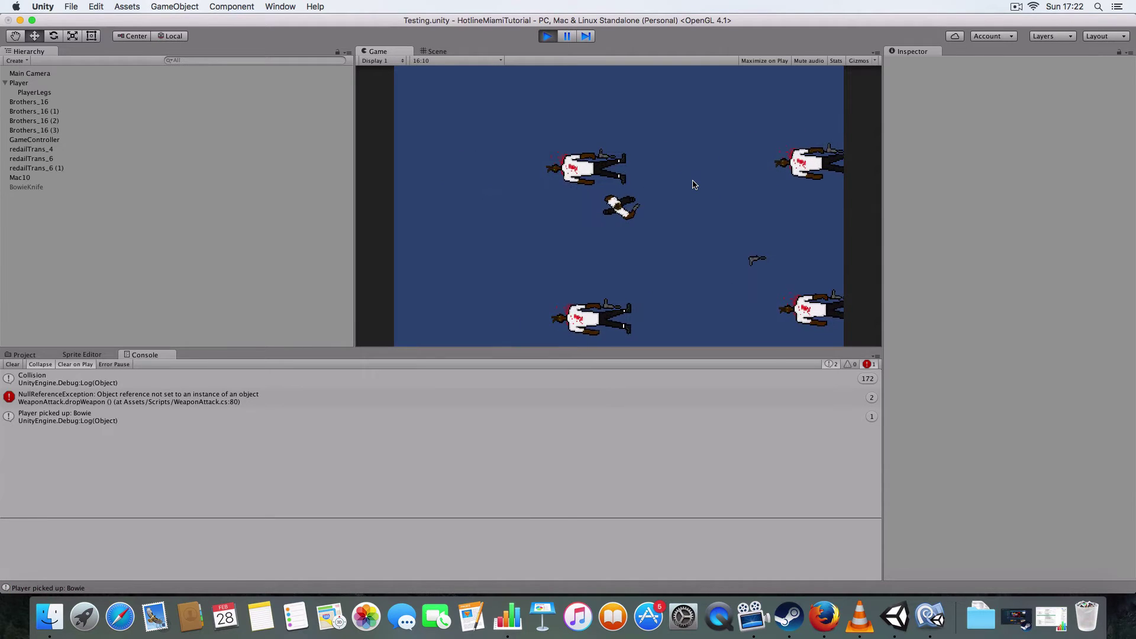
pyautogui.press('s')
pyautogui.press('d')
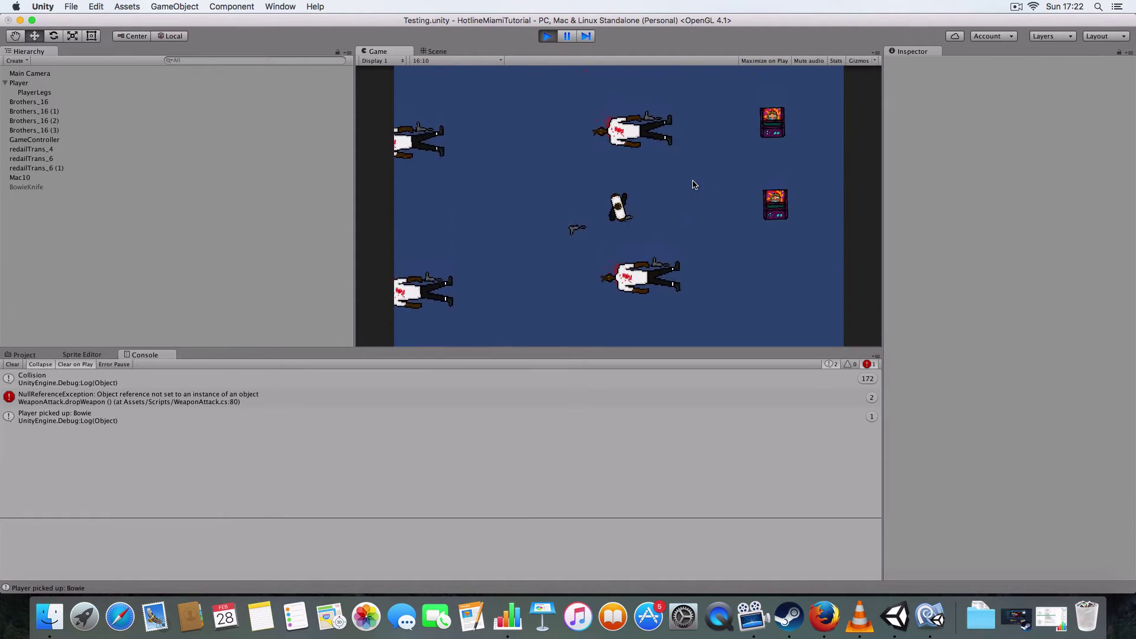
pyautogui.press('w')
pyautogui.press('a')
pyautogui.press('s')
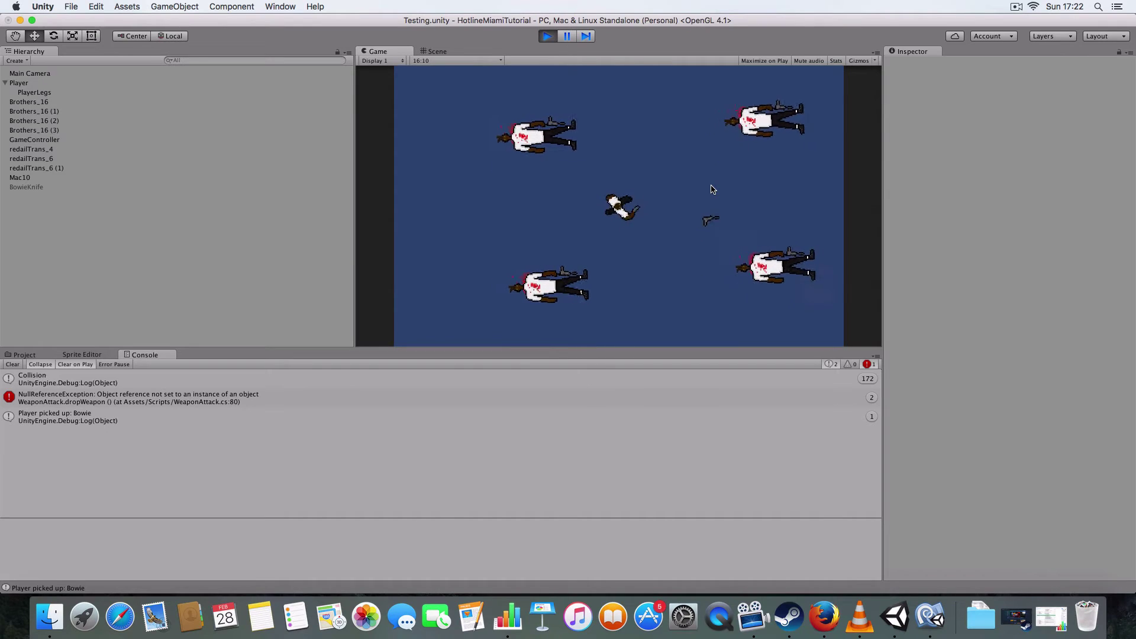
pyautogui.press('w')
pyautogui.press('a')
pyautogui.press('d')
pyautogui.press('s')
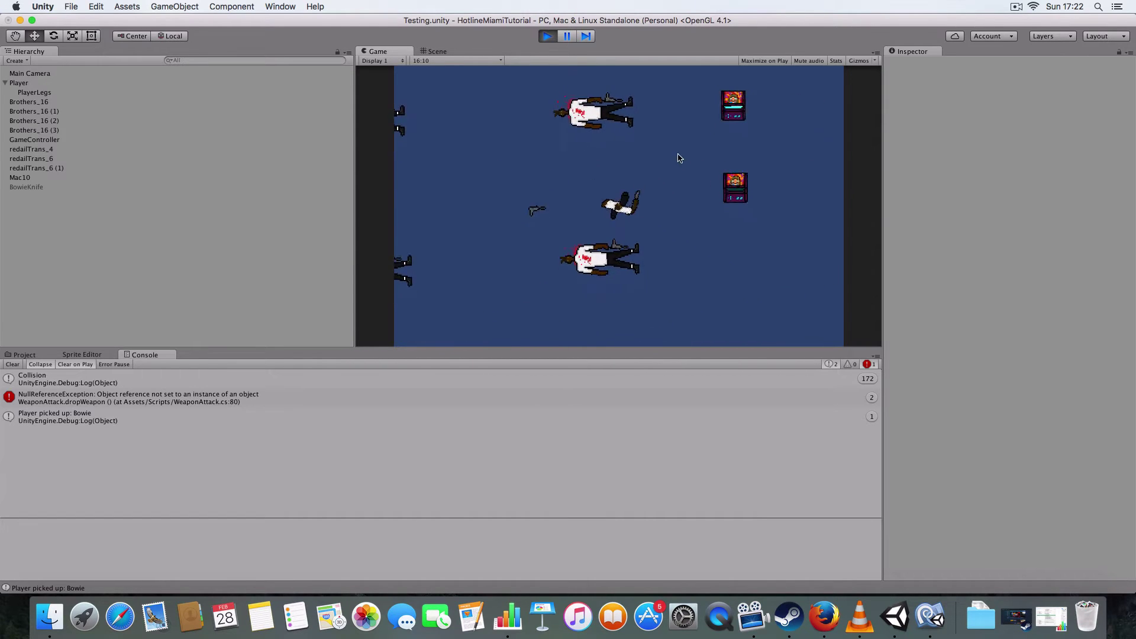
pyautogui.press('w')
pyautogui.press('a')
pyautogui.press('s')
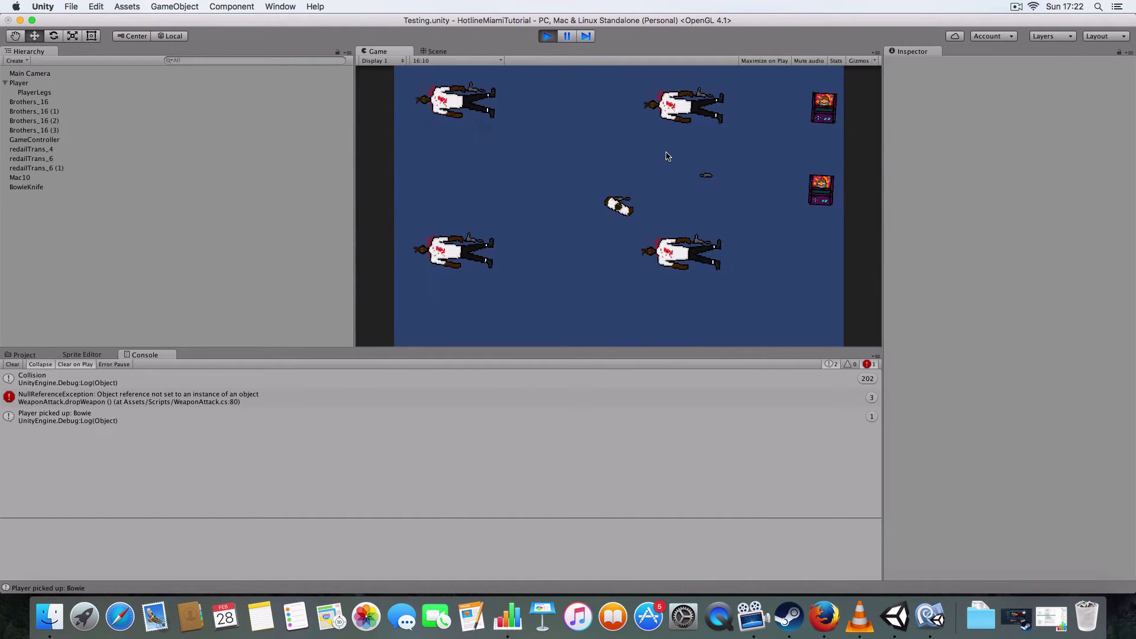
pyautogui.press('a')
pyautogui.press('s')
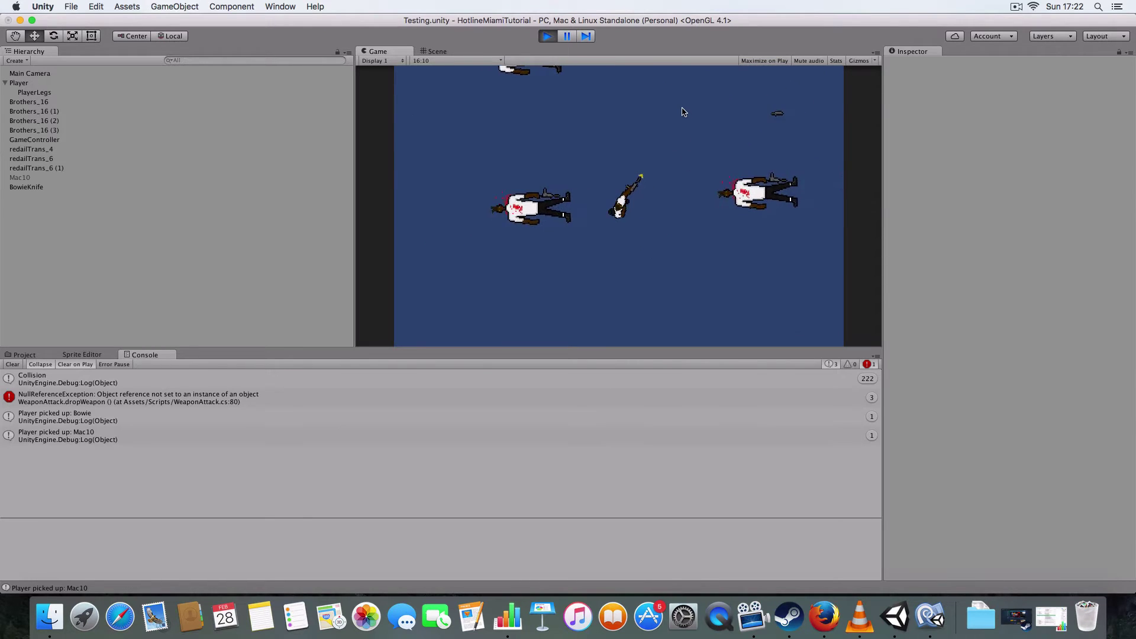
pyautogui.press('w')
pyautogui.press('d')
pyautogui.press('w')
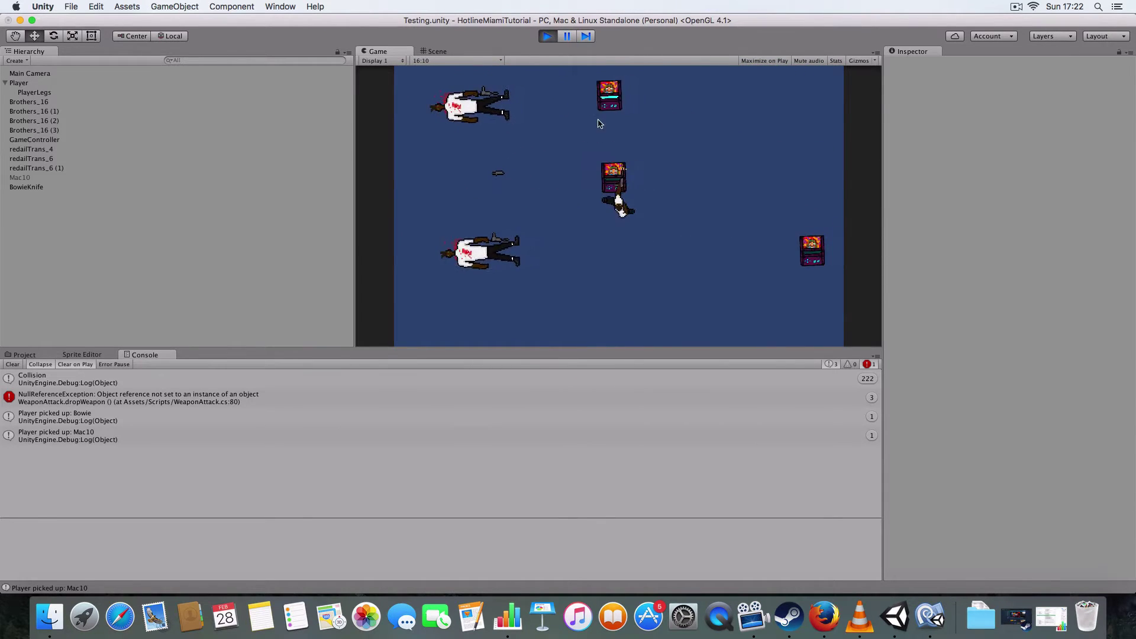
pyautogui.press('w')
pyautogui.press('a')
pyautogui.press('s')
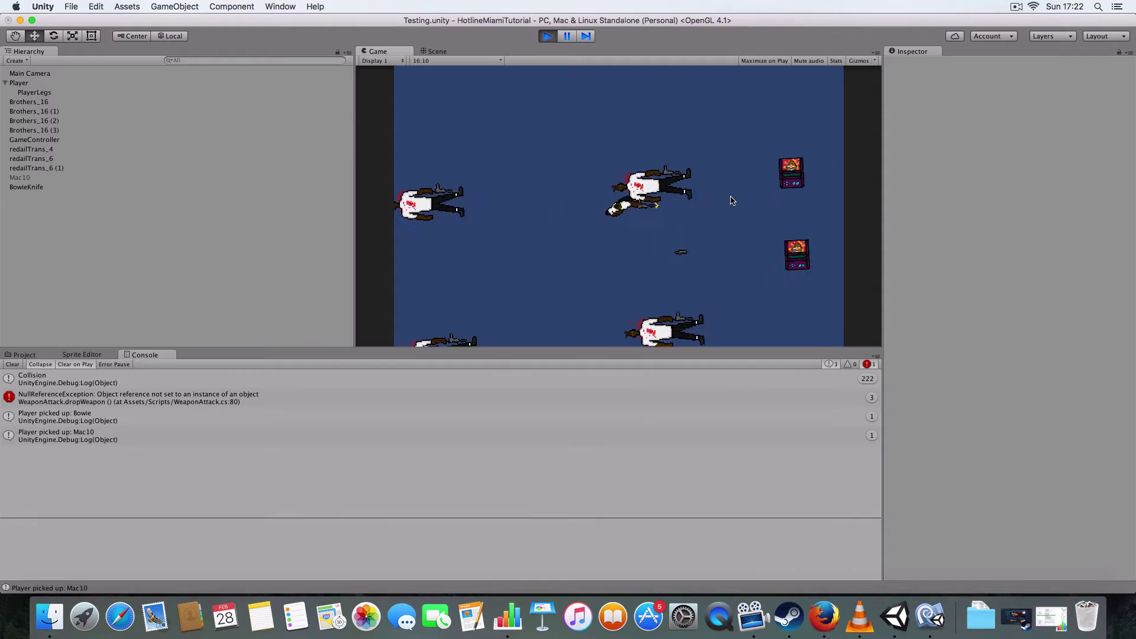
pyautogui.press('s')
pyautogui.press('d')
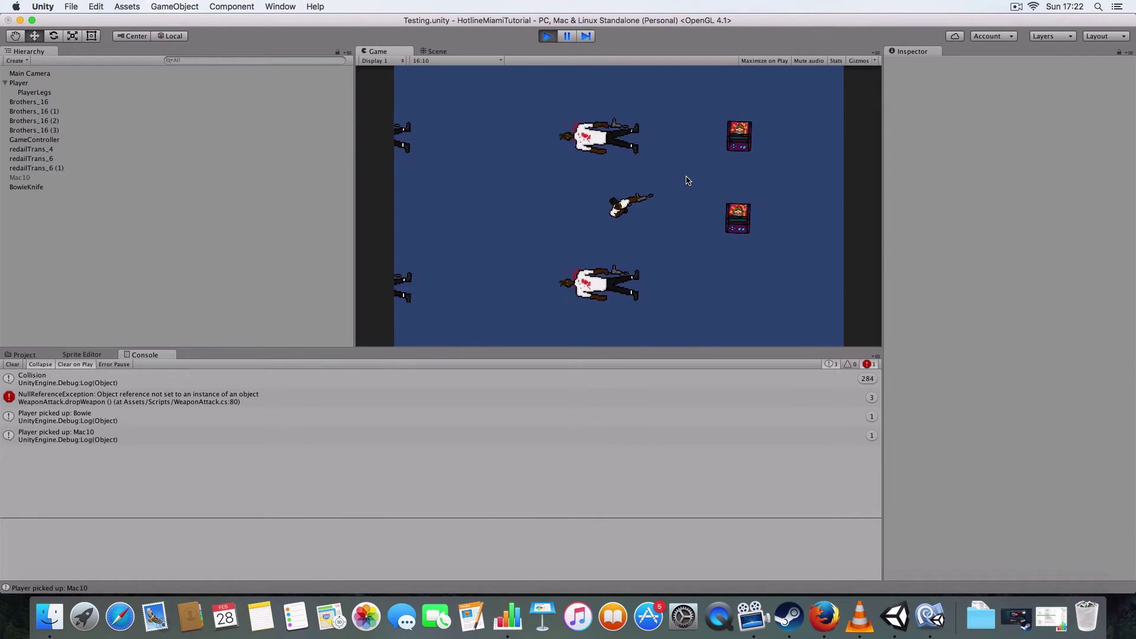
# Step: Swap the Mac10 for the Bowie knife and walk back among the enemies
pyautogui.rightClick(686, 180)
pyautogui.press('d')
pyautogui.press('w')
pyautogui.press('s')
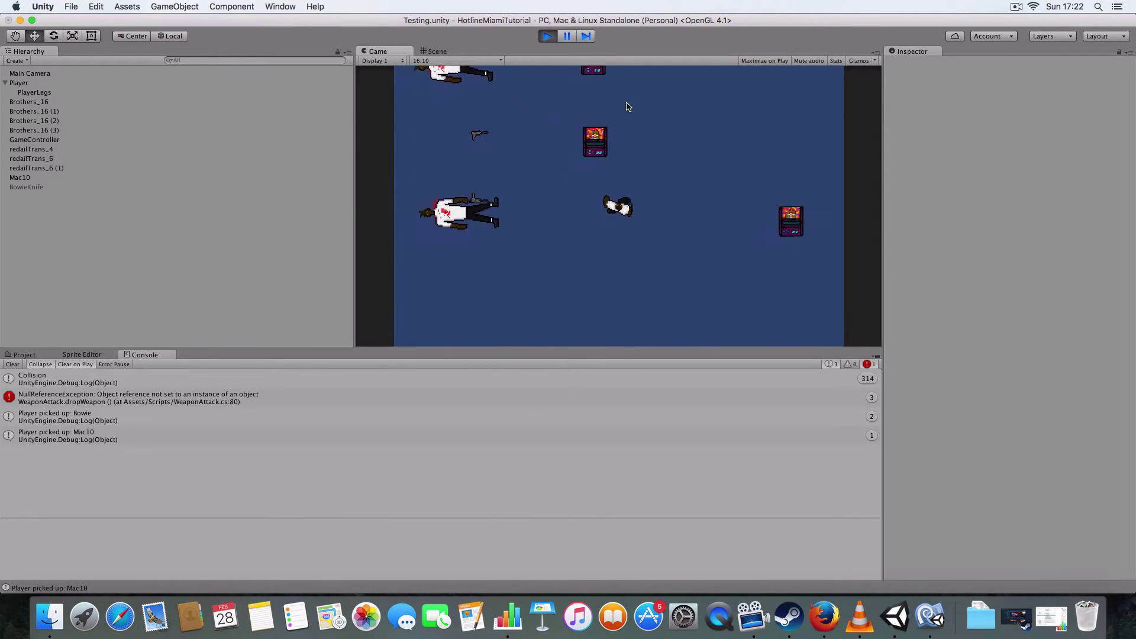
pyautogui.press('a')
pyautogui.press('s')
pyautogui.press('w')
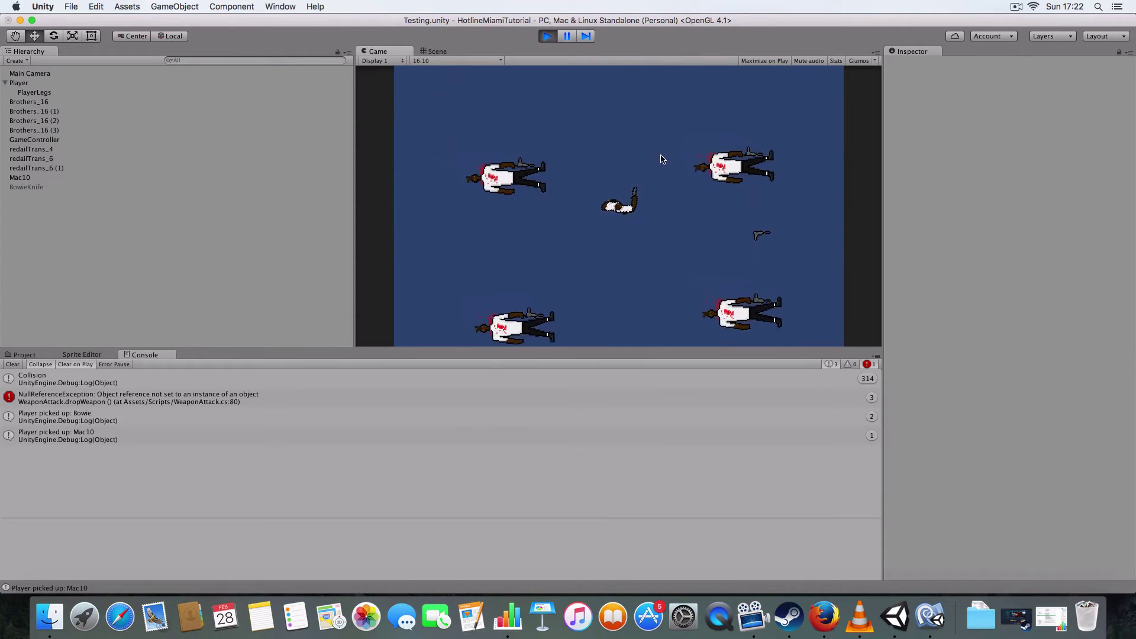
pyautogui.press('a')
pyautogui.press('s')
# Step: Drop the Bowie knife onto the floor and keep moving through the level
pyautogui.rightClick(666, 169)
pyautogui.press('d')
pyautogui.press('w')
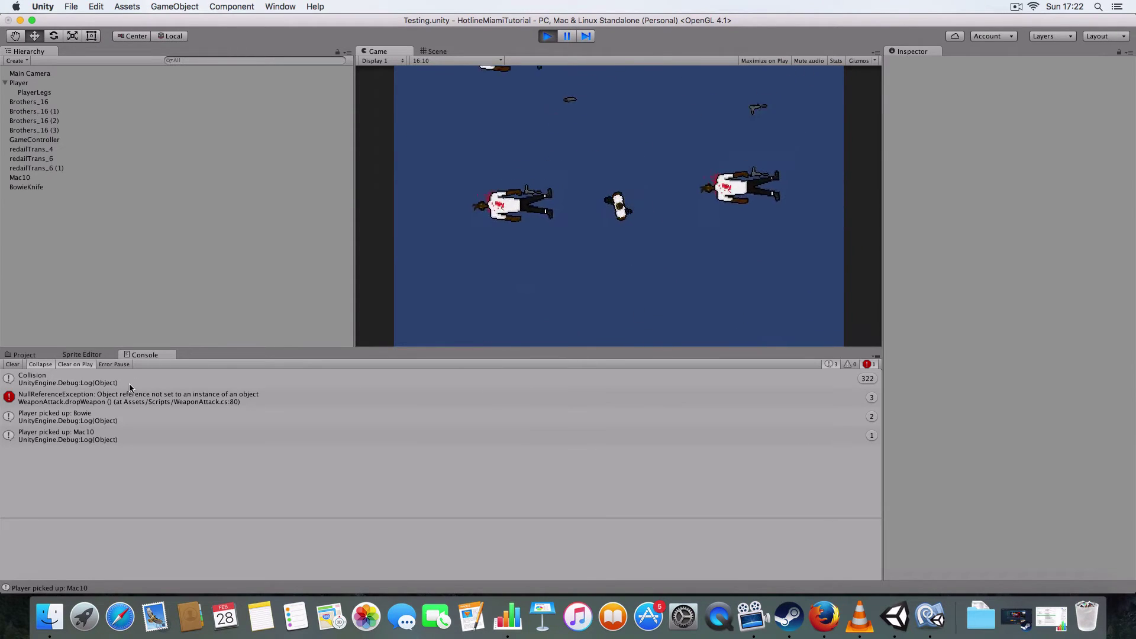
pyautogui.press('d')
pyautogui.press('s')
pyautogui.press('w')
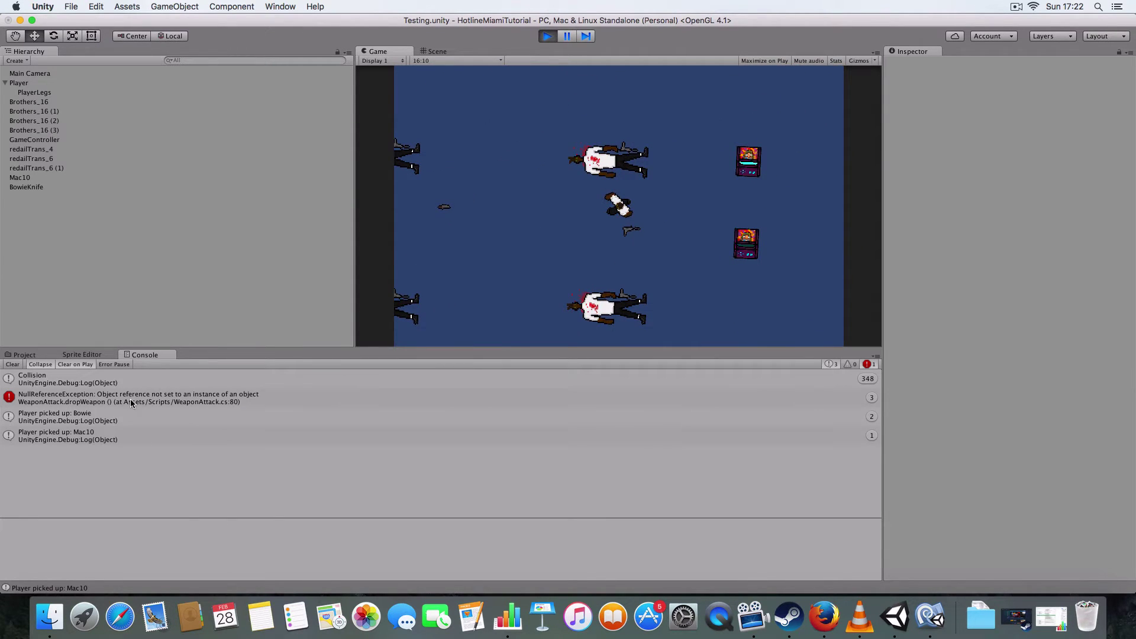
pyautogui.press('a')
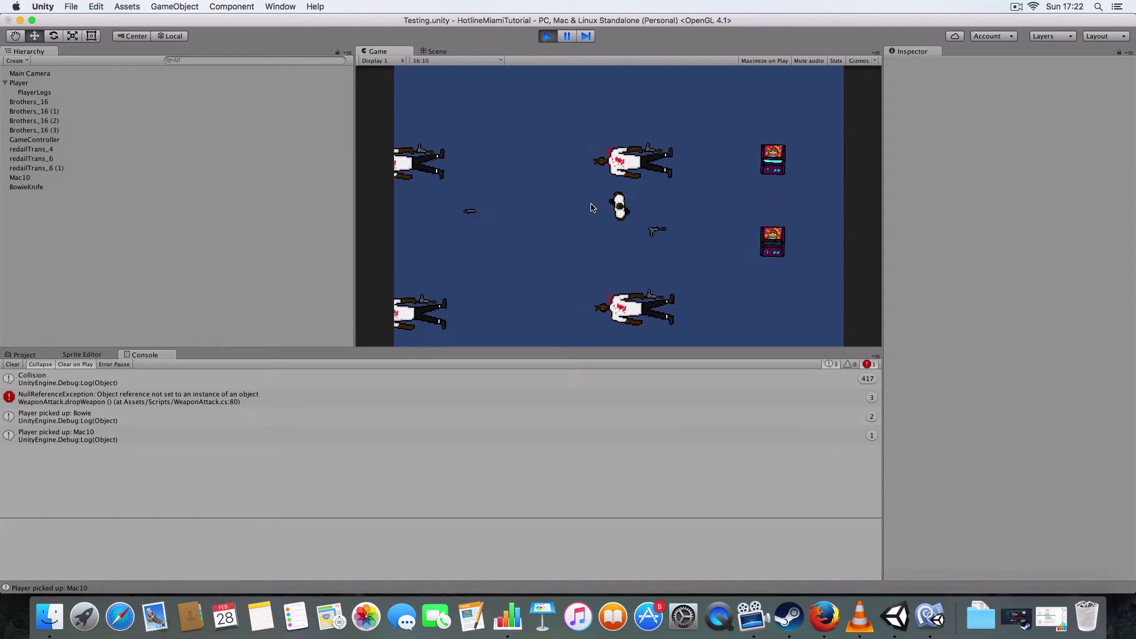
pyautogui.press('w')
# Step: Try dropping the held weapon again, then walk back toward the enemies
pyautogui.rightClick(591, 206)
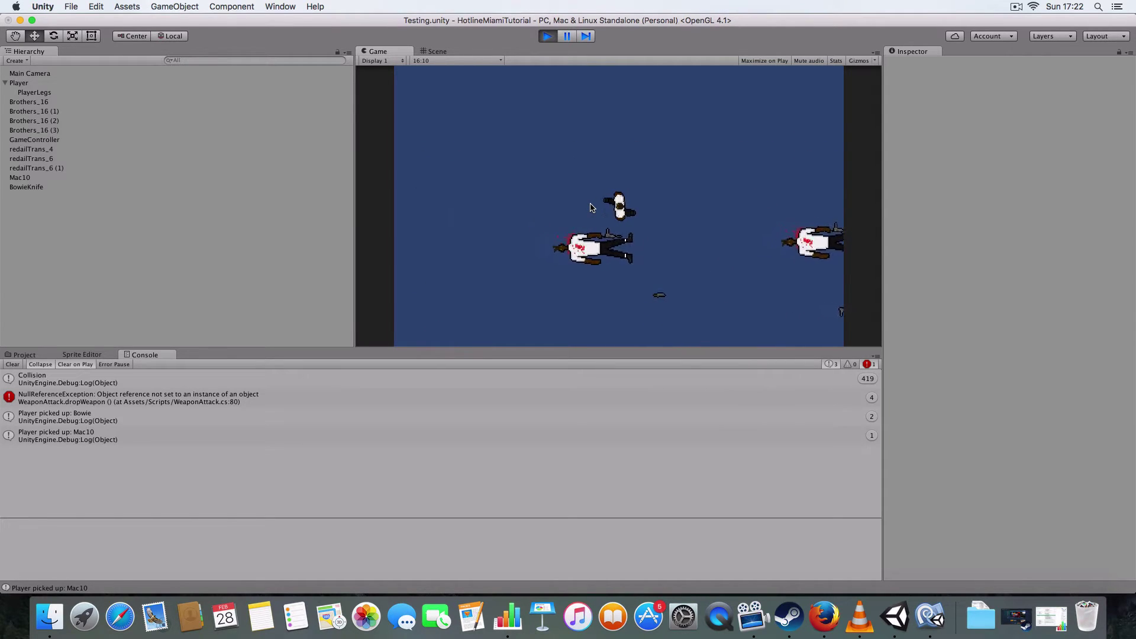
pyautogui.press('d')
pyautogui.press('s')
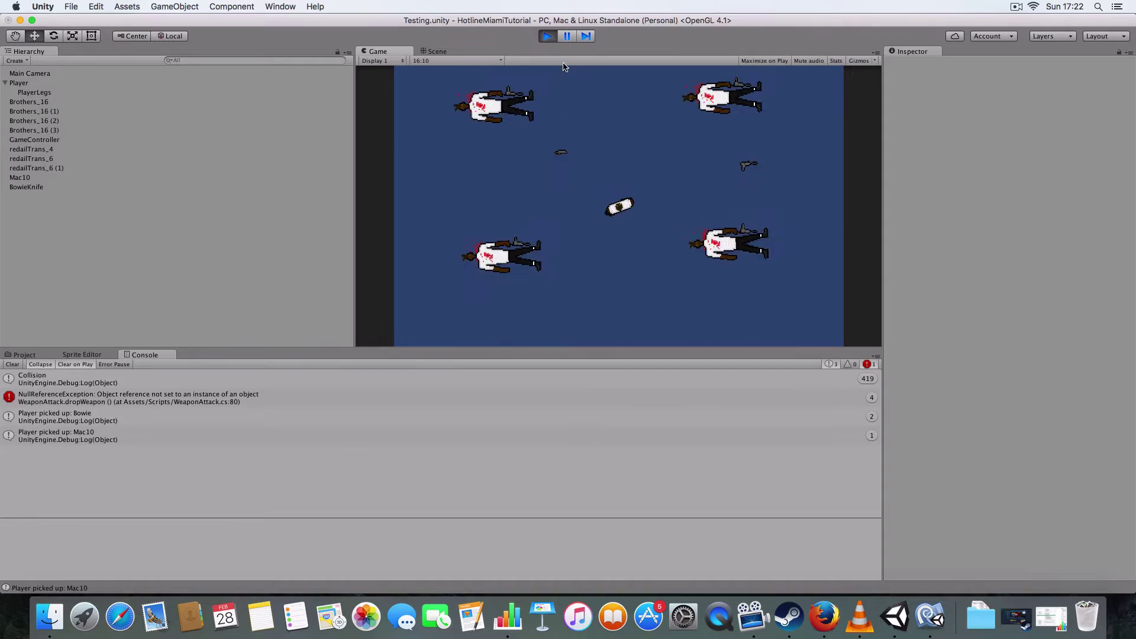
pyautogui.press('w')
pyautogui.press('s')
pyautogui.press('a')
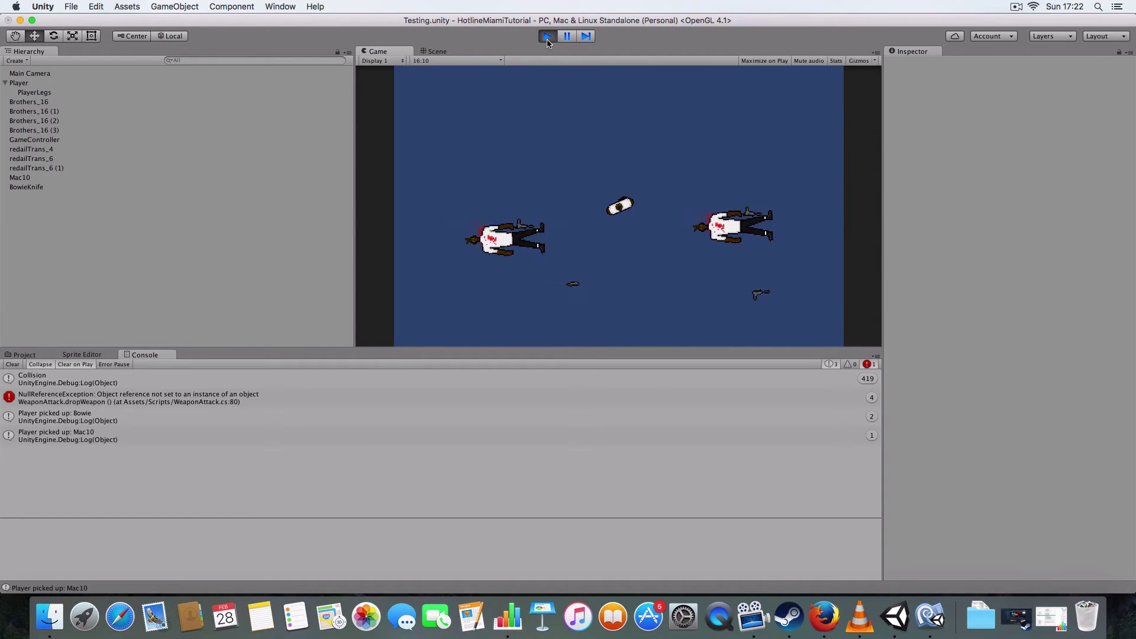
# Step: Stop playing, select BowieKnife, and uncheck Is Trigger on its Box Collider 2D
pyautogui.click(548, 36)
pyautogui.scroll(-3, 687, 276)
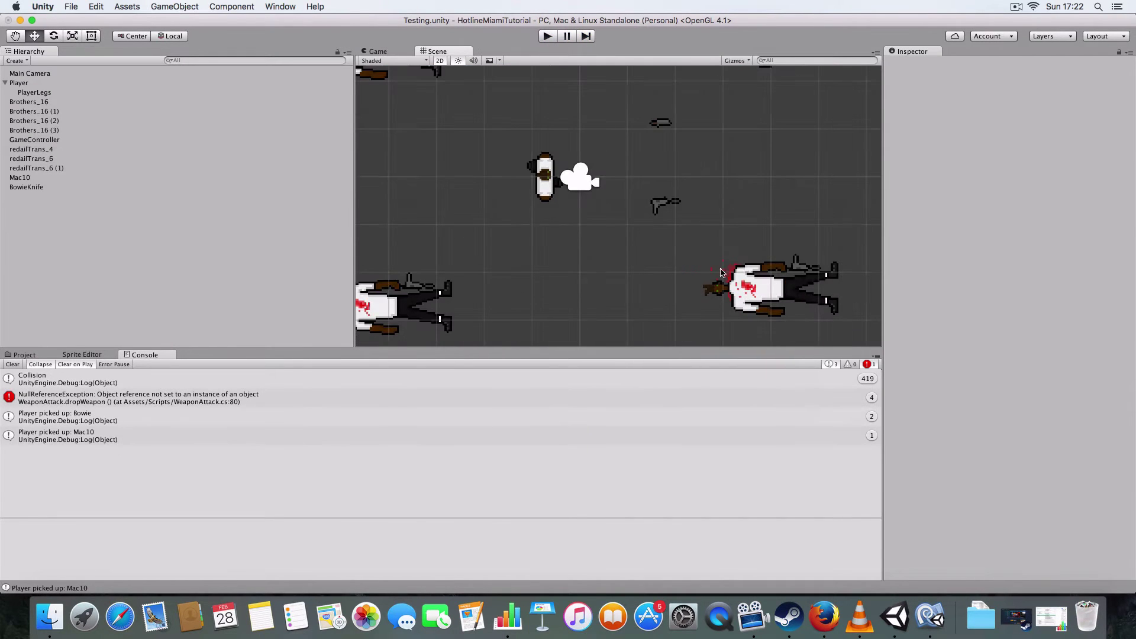
pyautogui.click(661, 123)
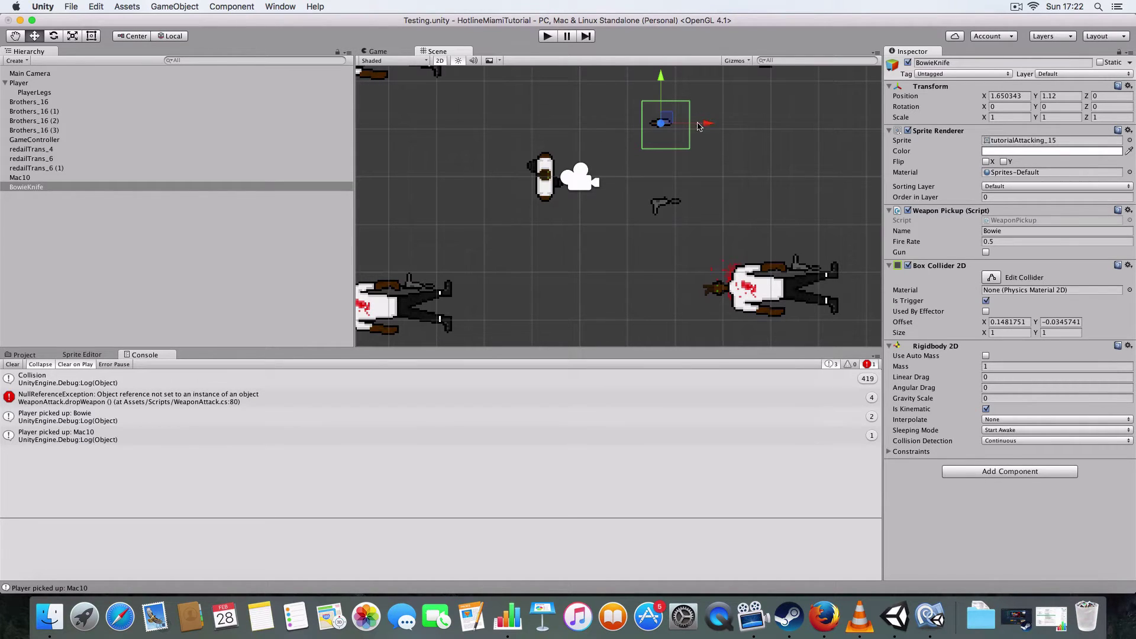
pyautogui.click(986, 301)
# Step: Test-run with a solid knife collider, re-check BowieKnife's Is Trigger, and test again
pyautogui.click(546, 37)
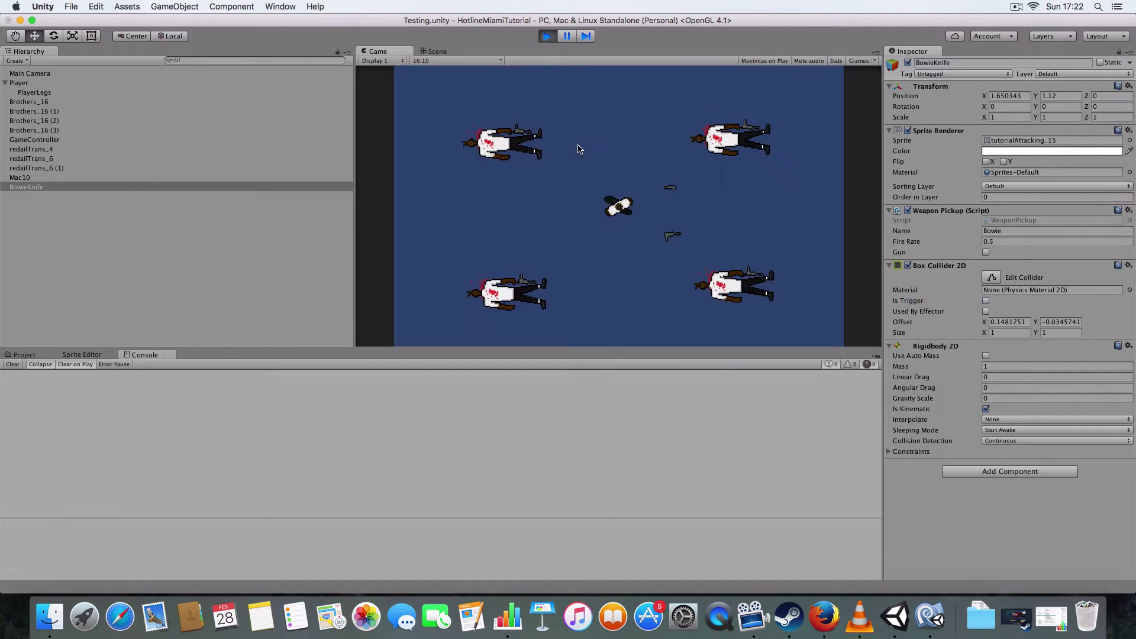
pyautogui.click(547, 37)
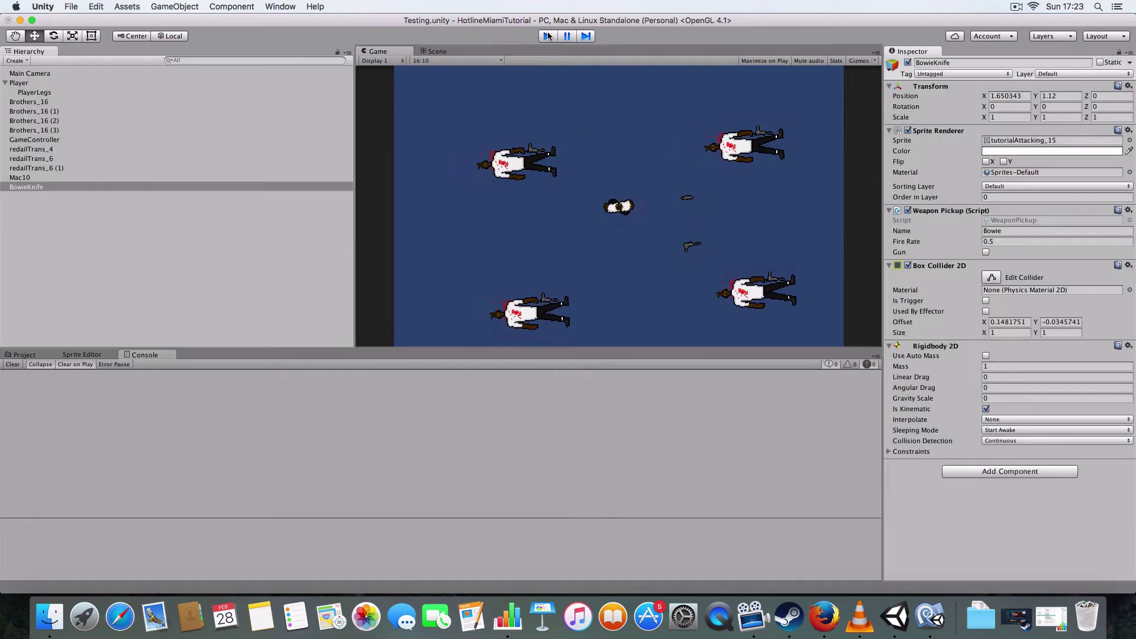
pyautogui.click(986, 301)
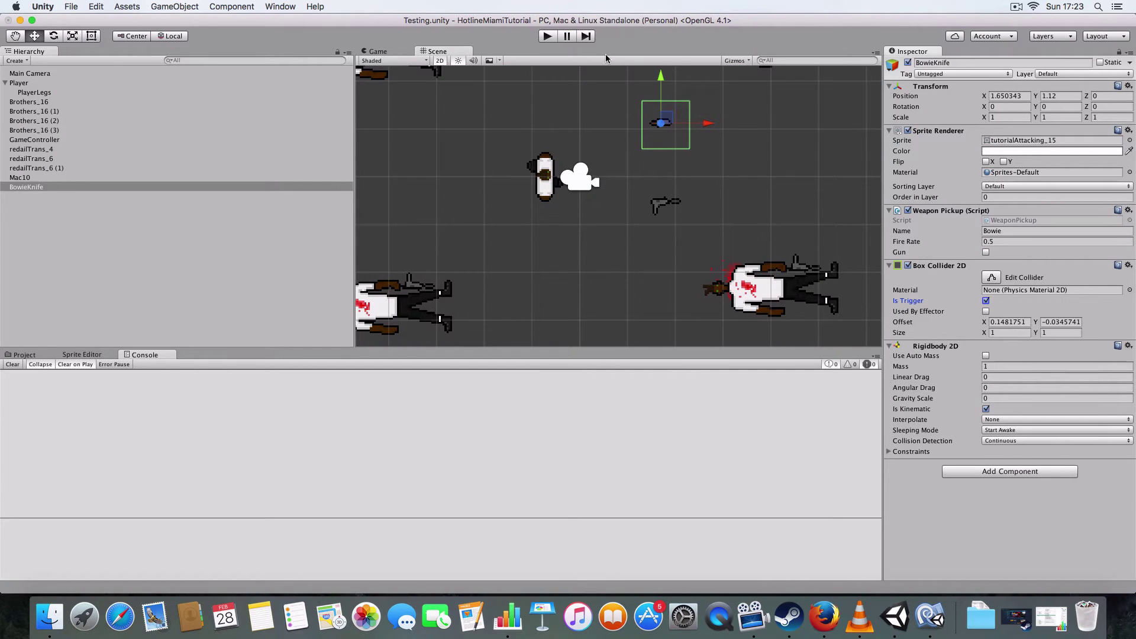
pyautogui.click(547, 36)
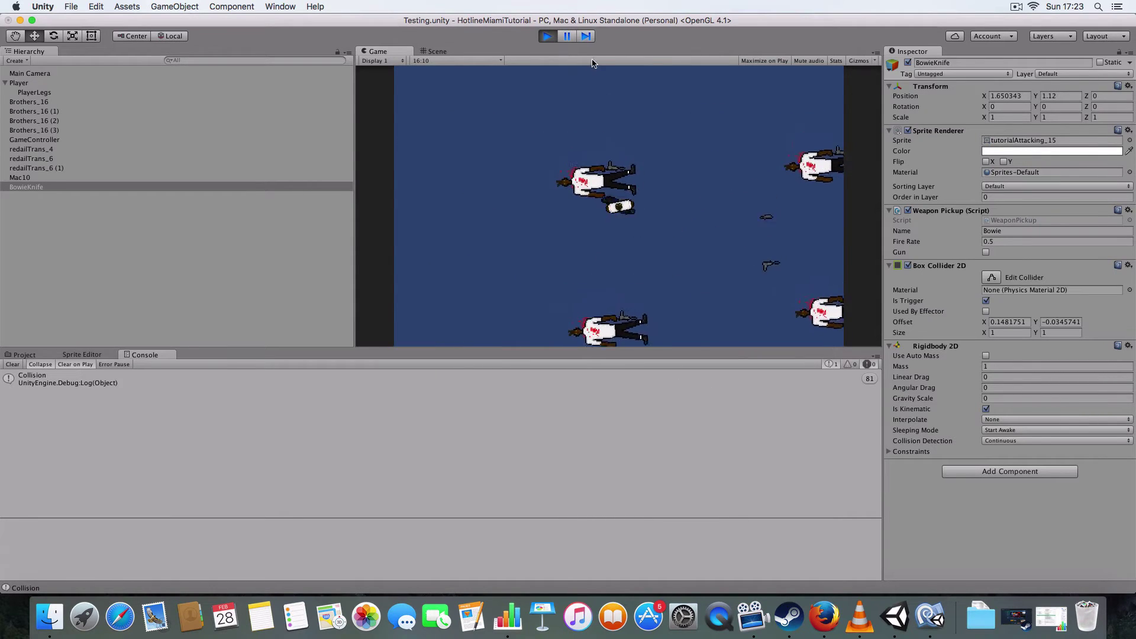
pyautogui.click(545, 36)
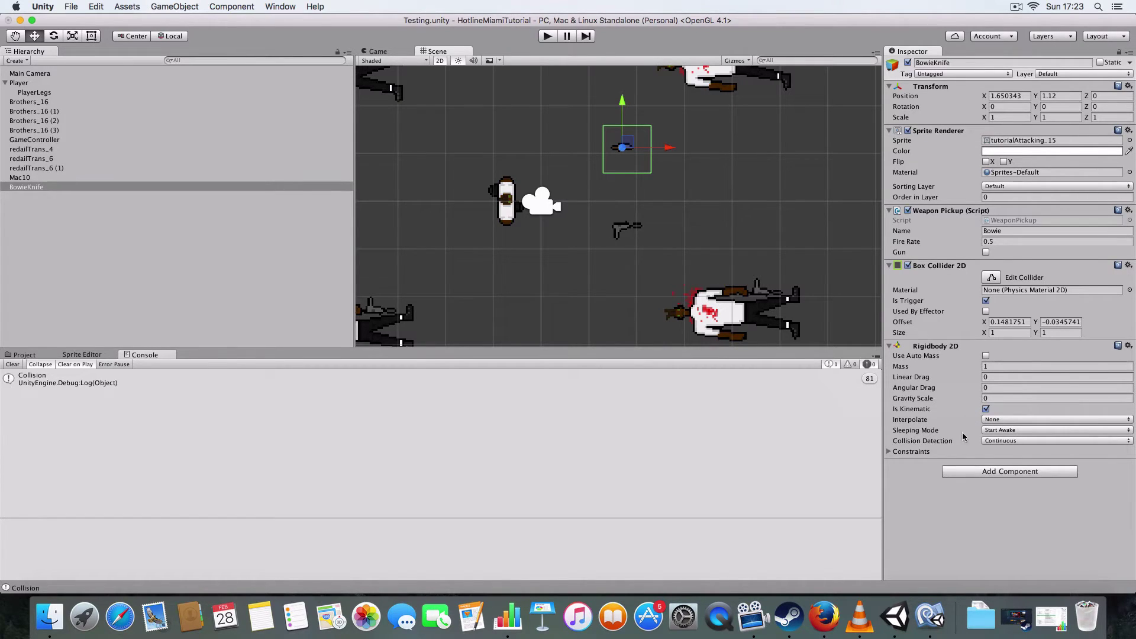
# Step: Inspect the Mac10 and BowieKnife pickups in the Hierarchy, then bring up MonoDevelop
pyautogui.click(621, 227)
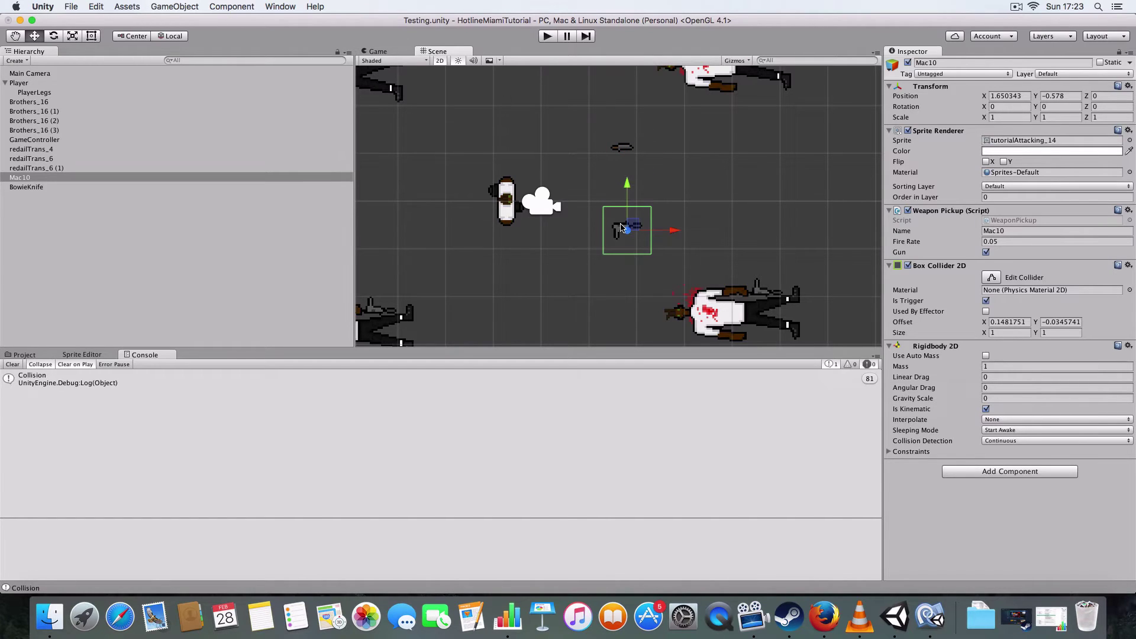
pyautogui.click(621, 148)
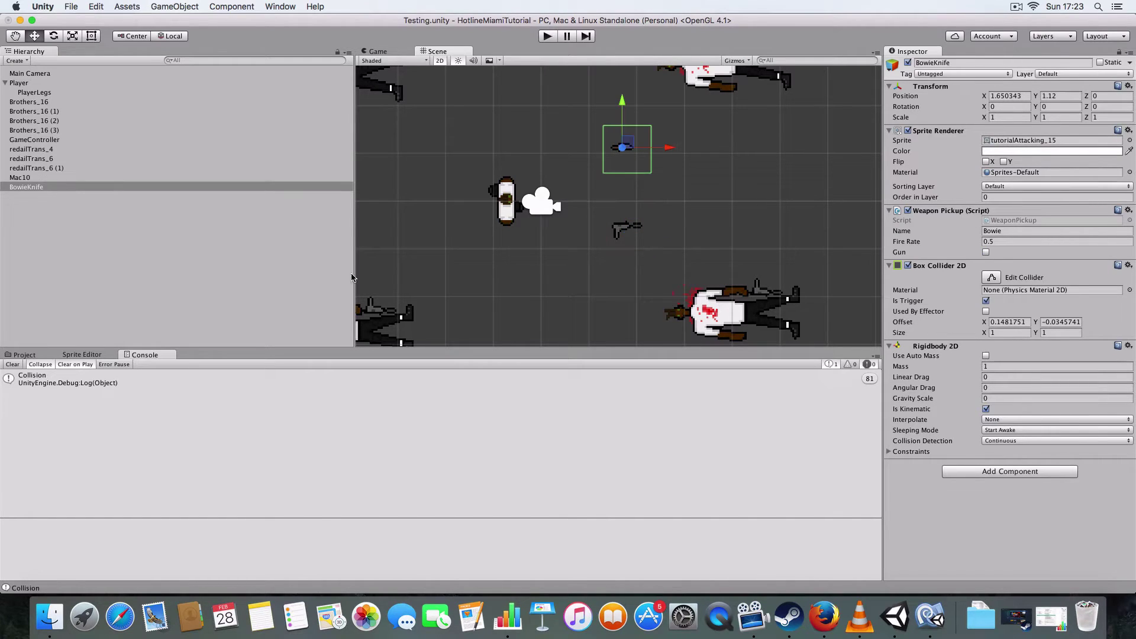
pyautogui.click(929, 617)
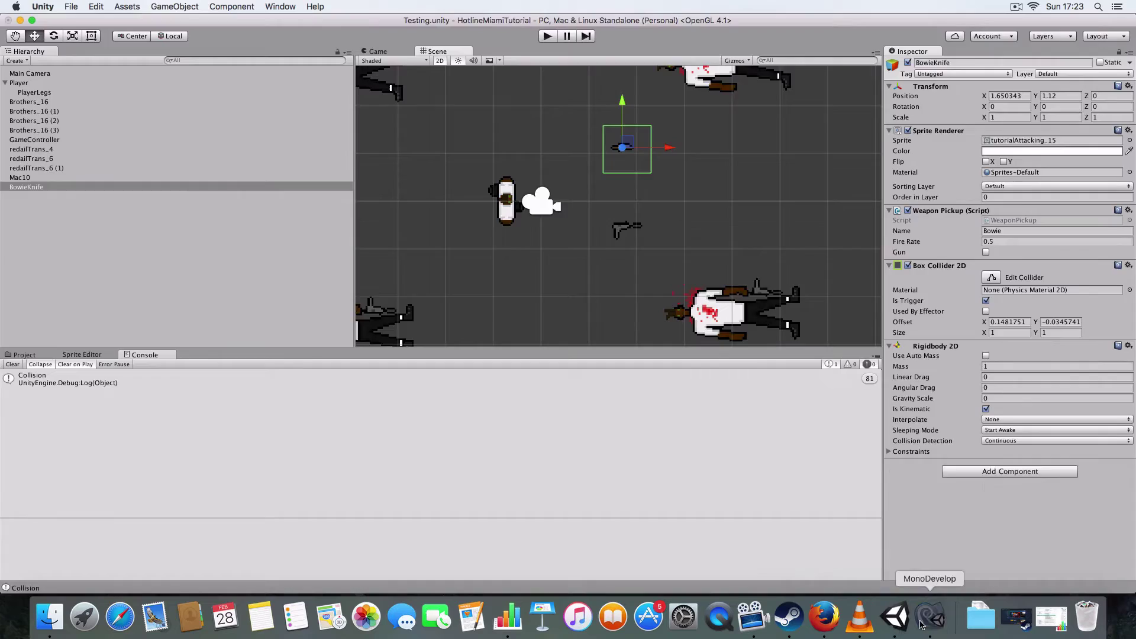
# Step: Go through SpriteContainer.cs: the sprite array declarations and the getWeapon and getWeaponWalk signatures
pyautogui.click(293, 44)
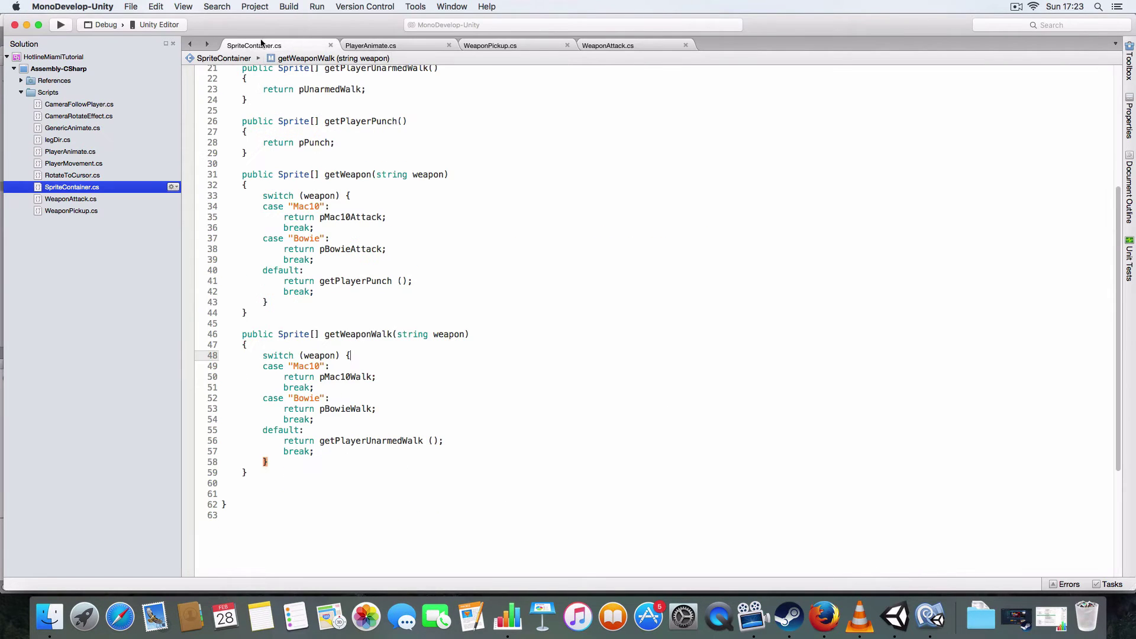
pyautogui.scroll(5, 398, 169)
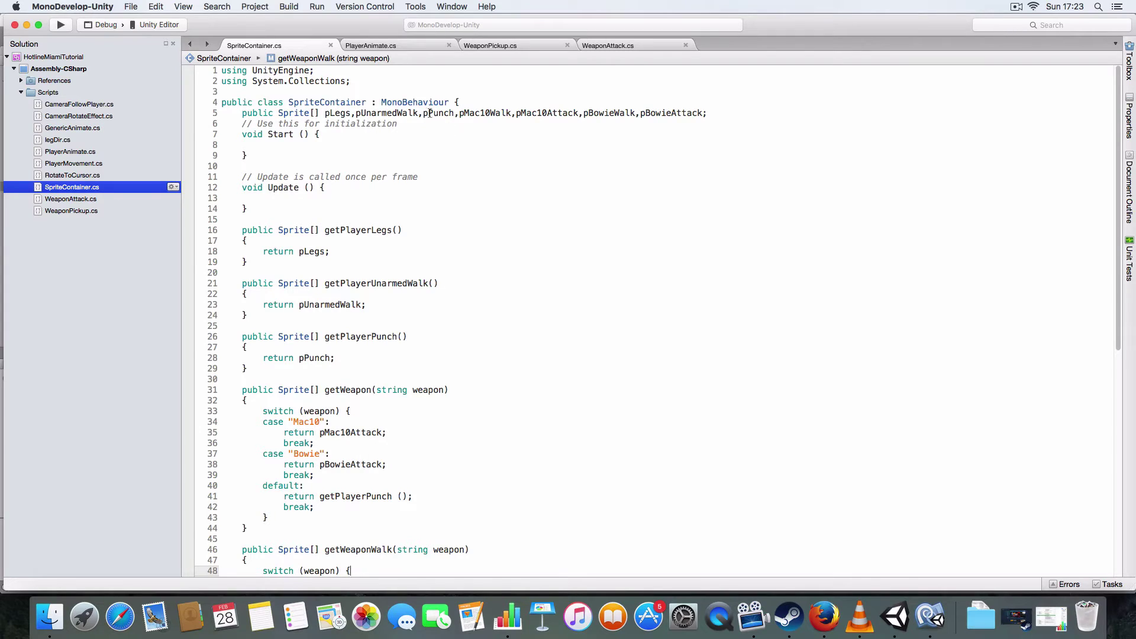
pyautogui.moveTo(423, 113); pyautogui.dragTo(701, 111)
pyautogui.click(615, 133)
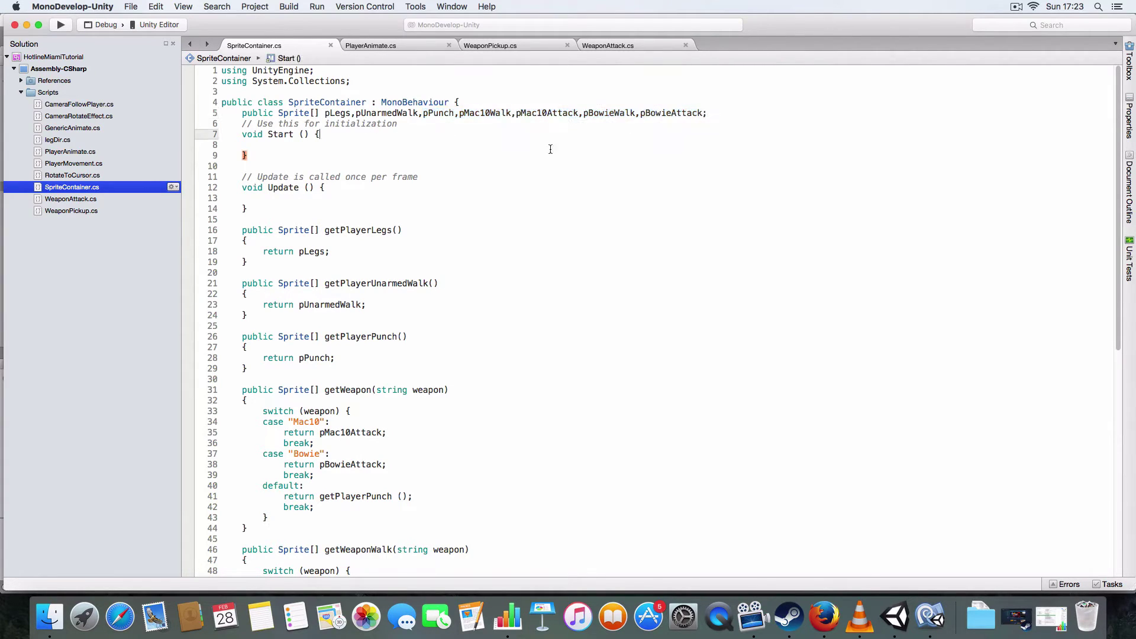
pyautogui.scroll(-5, 401, 254)
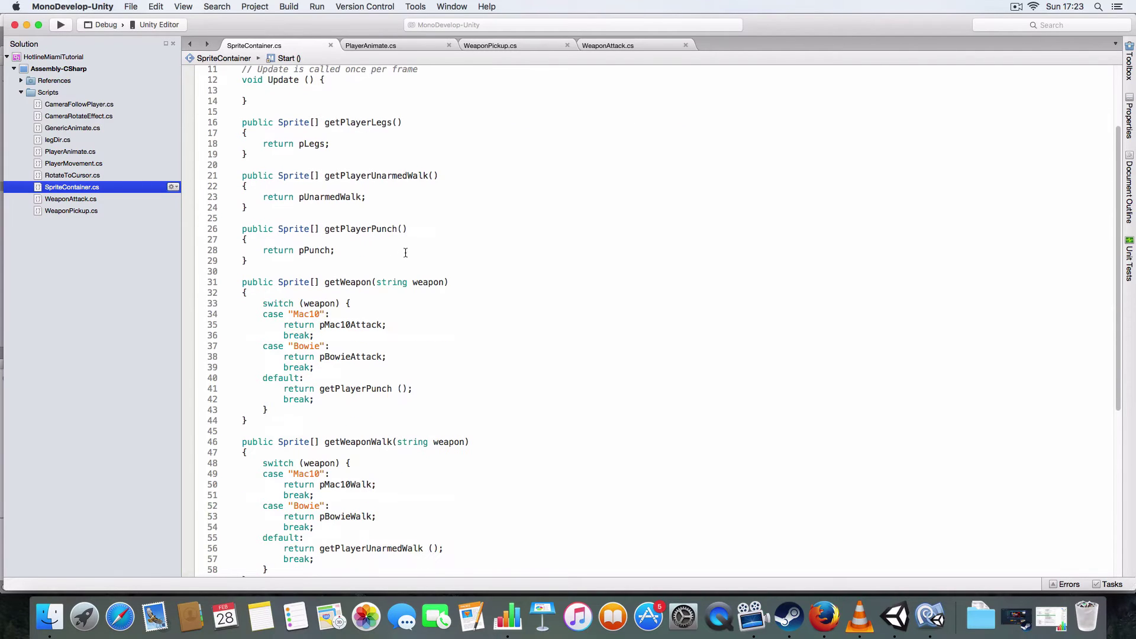
pyautogui.scroll(5, 370, 260)
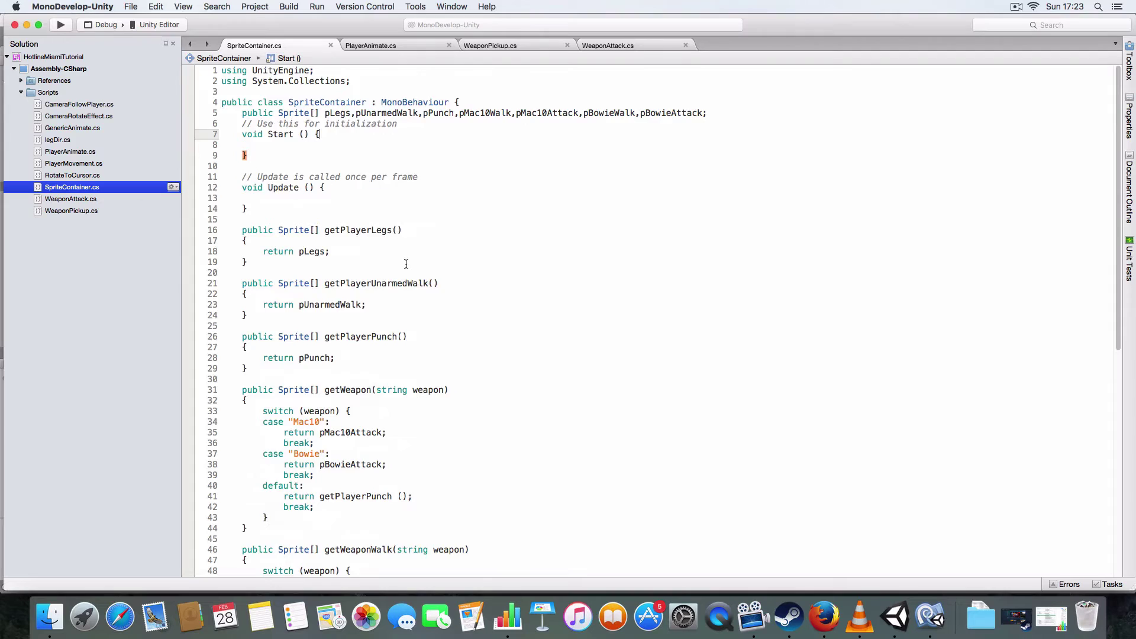
pyautogui.scroll(-8, 406, 264)
pyautogui.scroll(8, 402, 253)
pyautogui.scroll(-10, 412, 249)
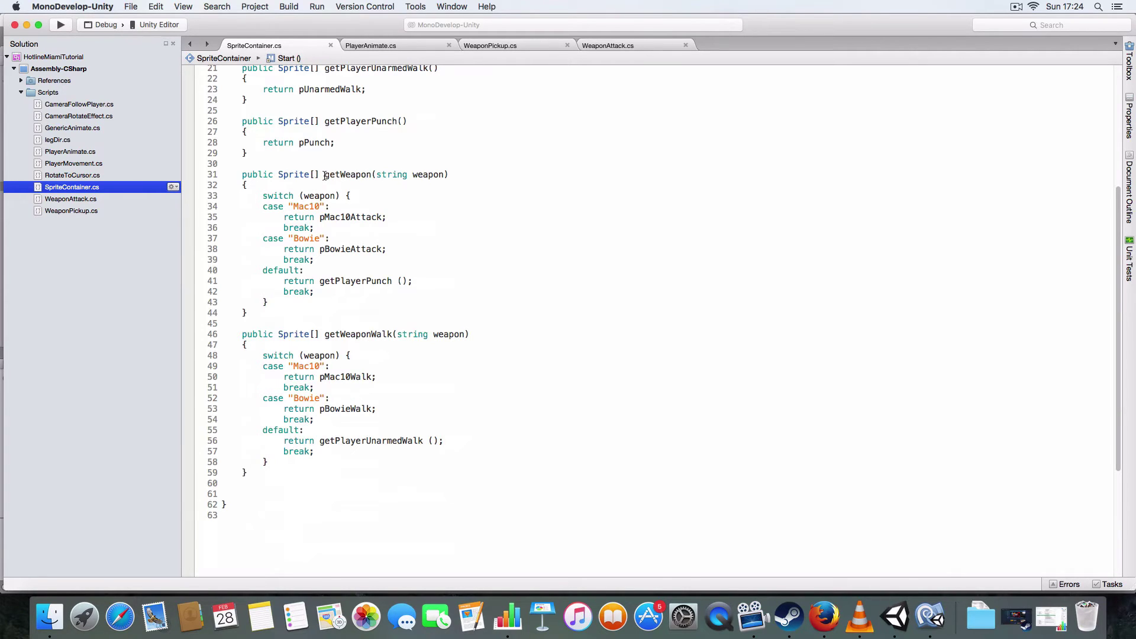
pyautogui.moveTo(278, 174); pyautogui.dragTo(449, 175)
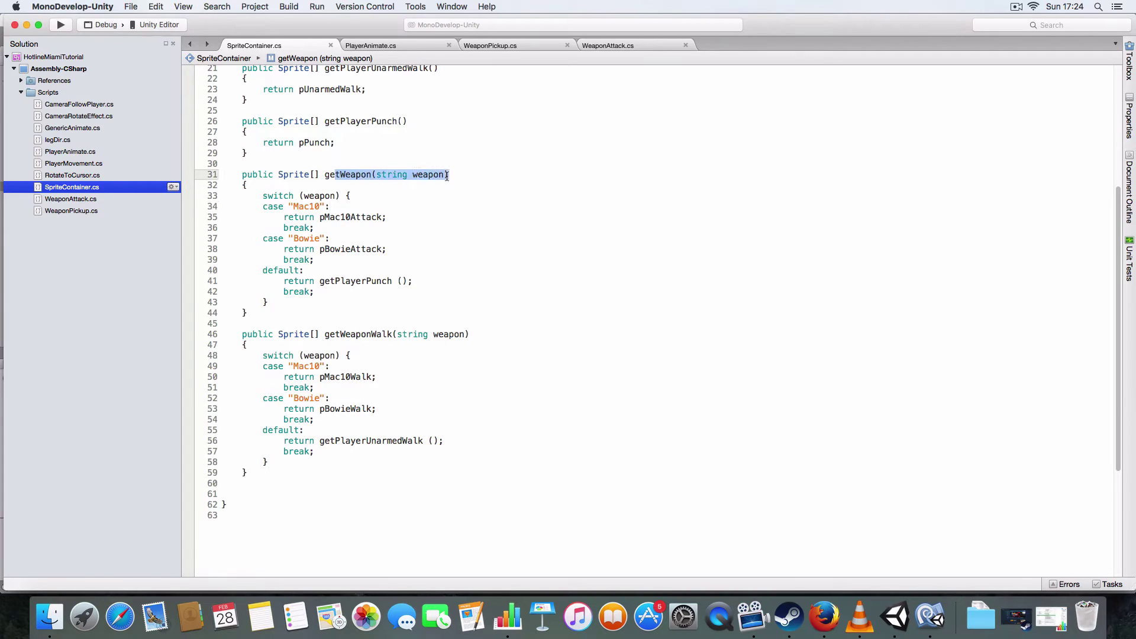
pyautogui.click(438, 199)
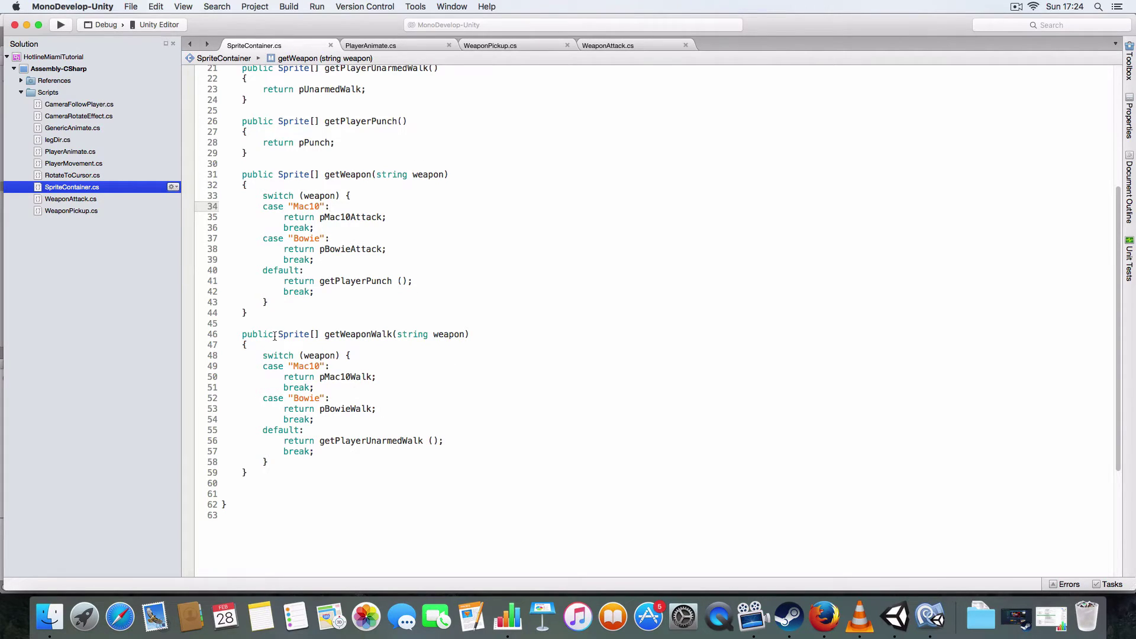
pyautogui.moveTo(275, 334); pyautogui.dragTo(444, 331)
pyautogui.click(444, 347)
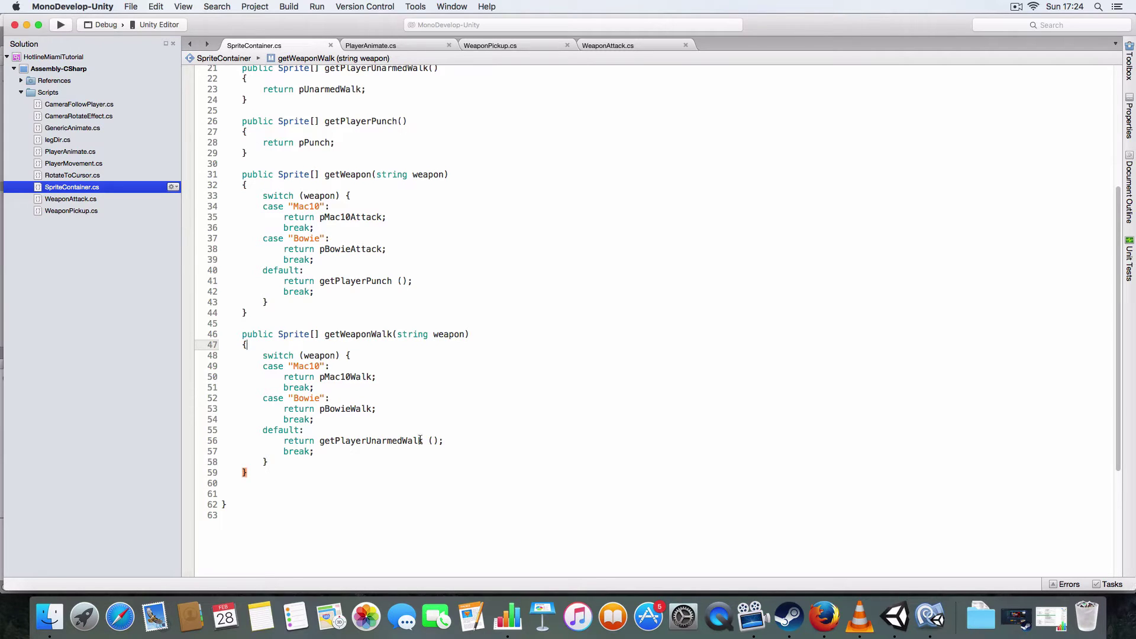
pyautogui.scroll(5, 392, 178)
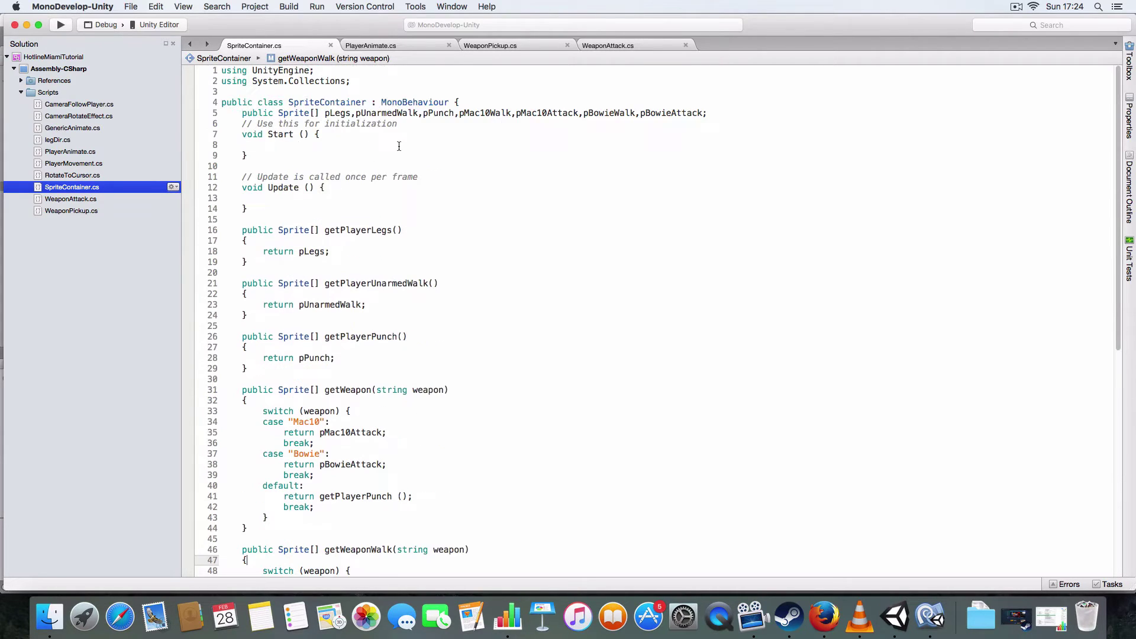
pyautogui.scroll(-10, 324, 183)
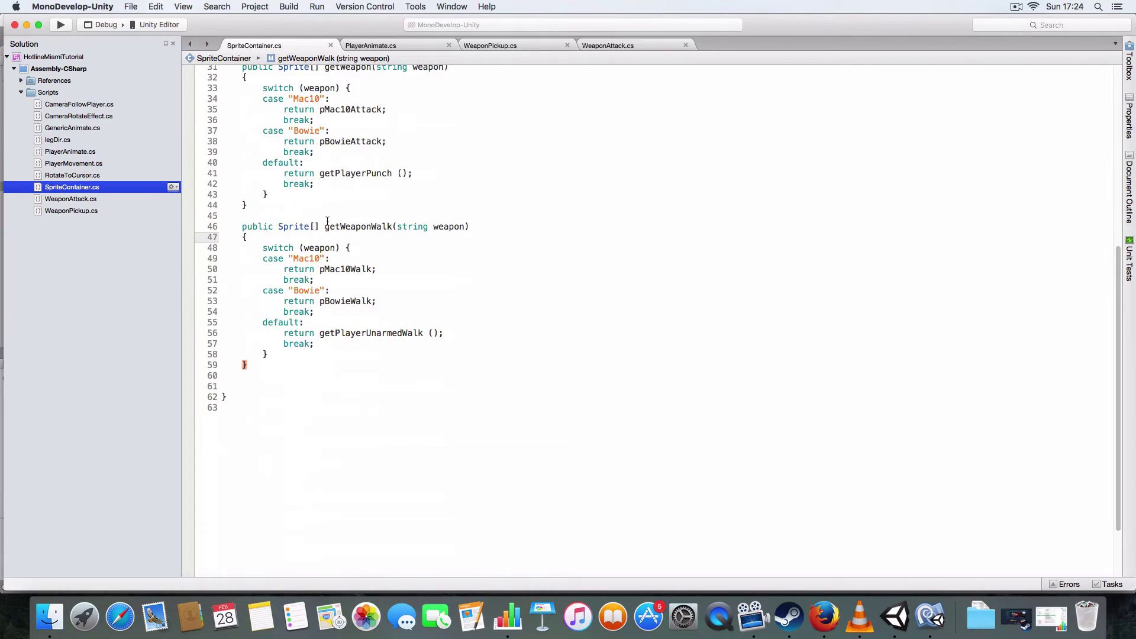
pyautogui.scroll(2, 383, 207)
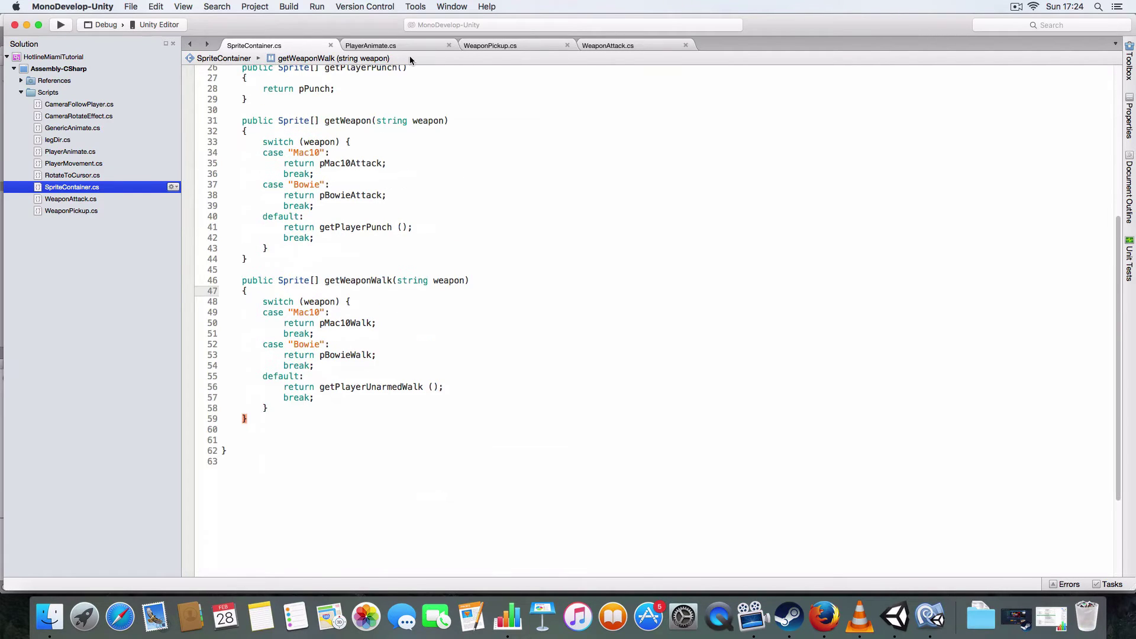
pyautogui.moveTo(511, 51); pyautogui.dragTo(373, 45)
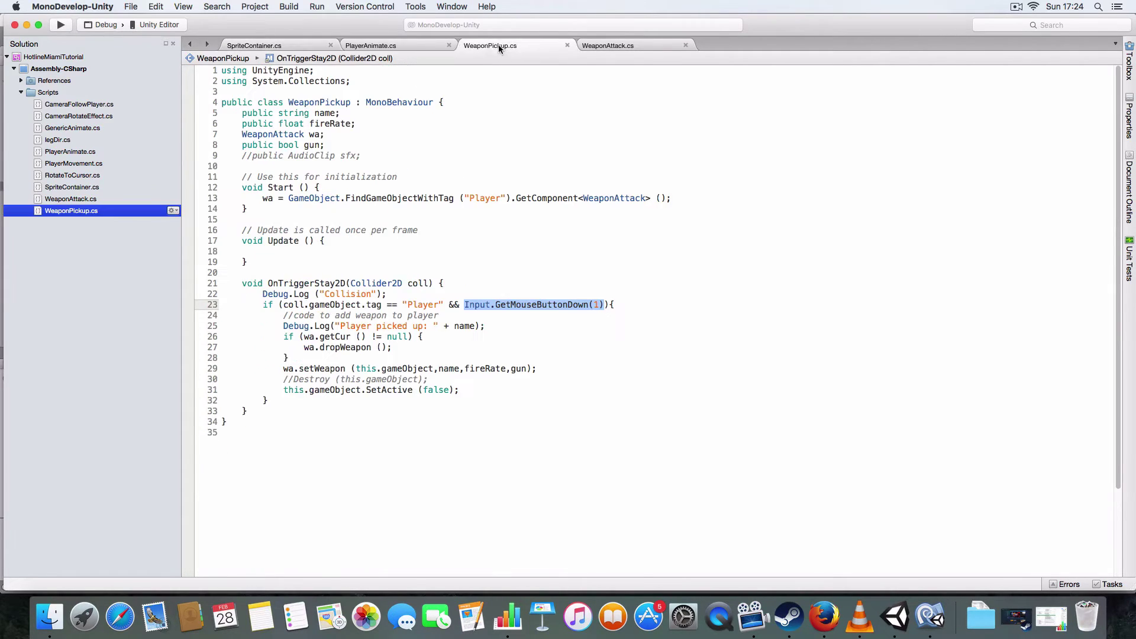
pyautogui.click(519, 143)
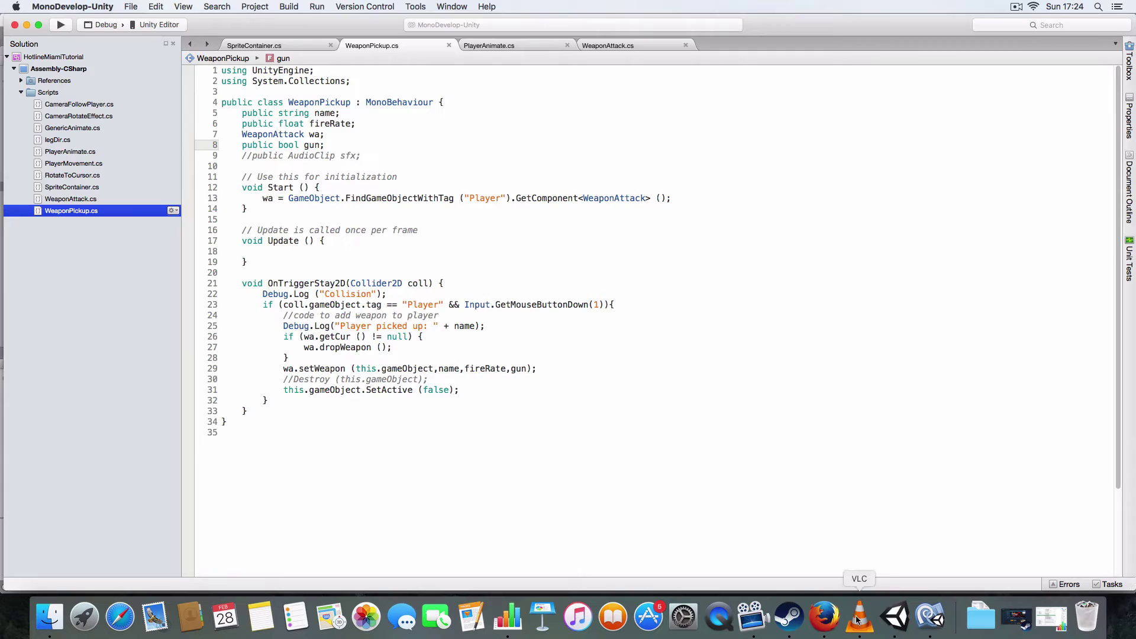
pyautogui.click(895, 616)
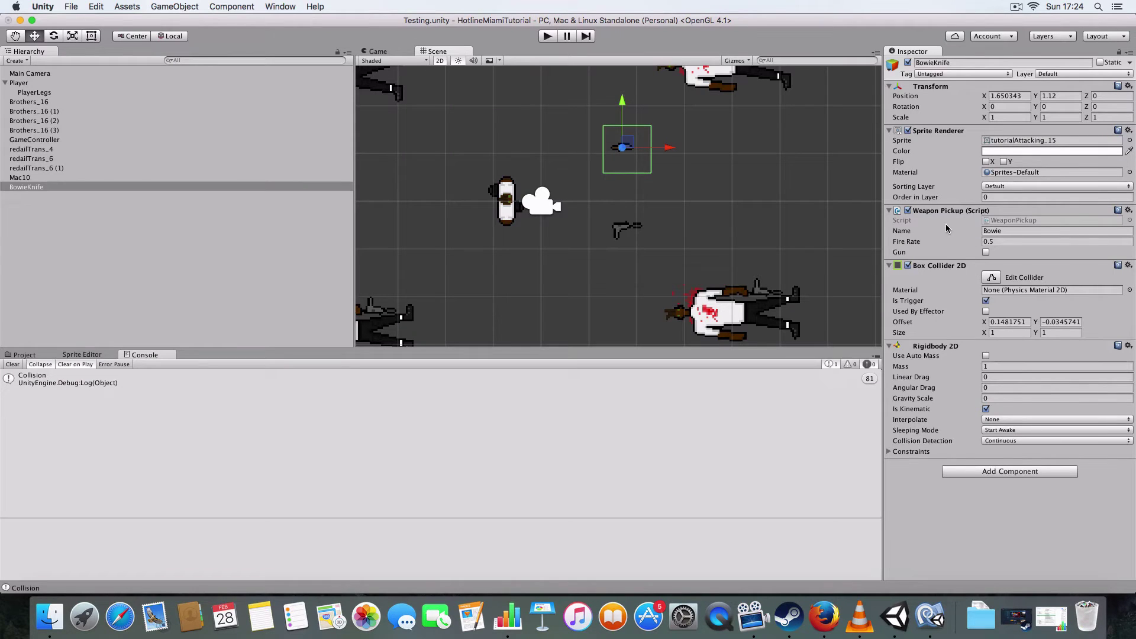
pyautogui.click(932, 621)
pyautogui.click(370, 123)
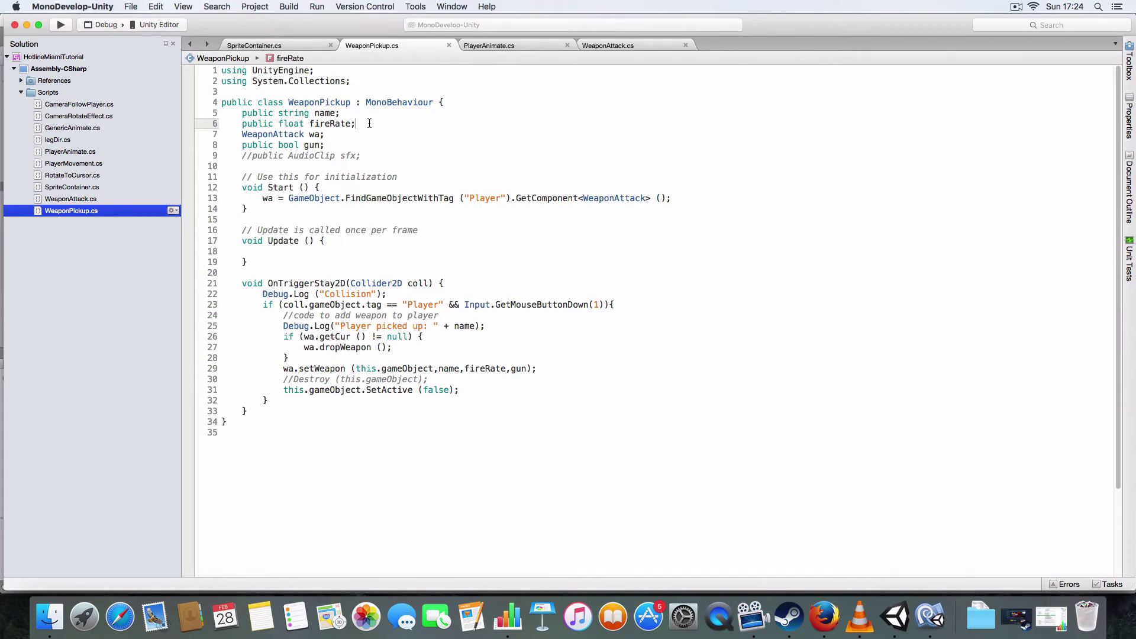
pyautogui.click(277, 43)
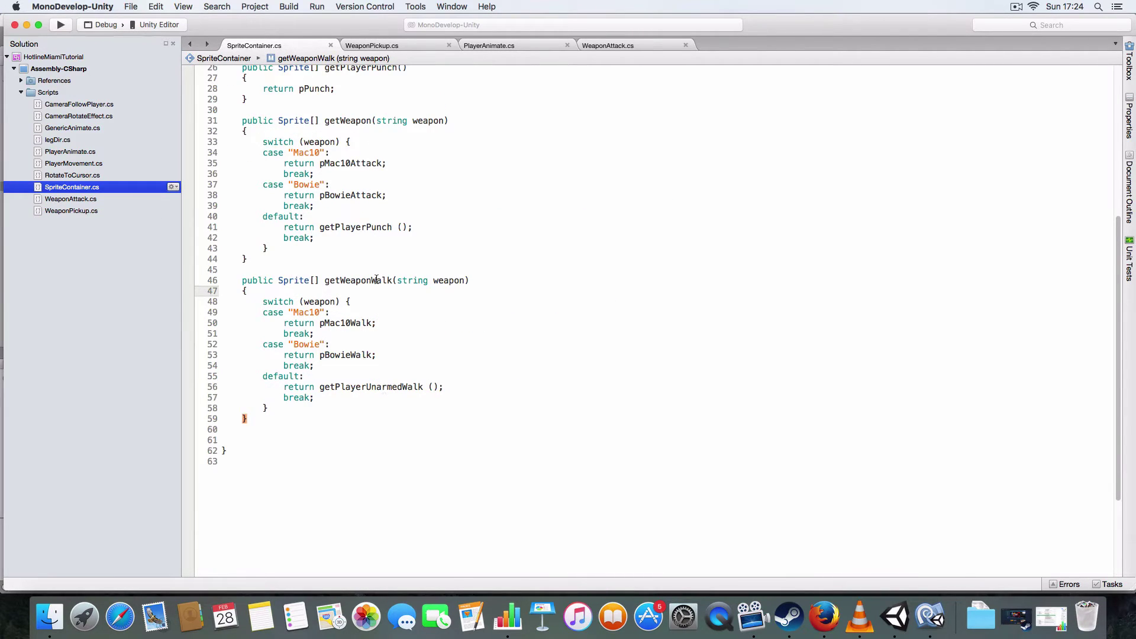
pyautogui.click(390, 45)
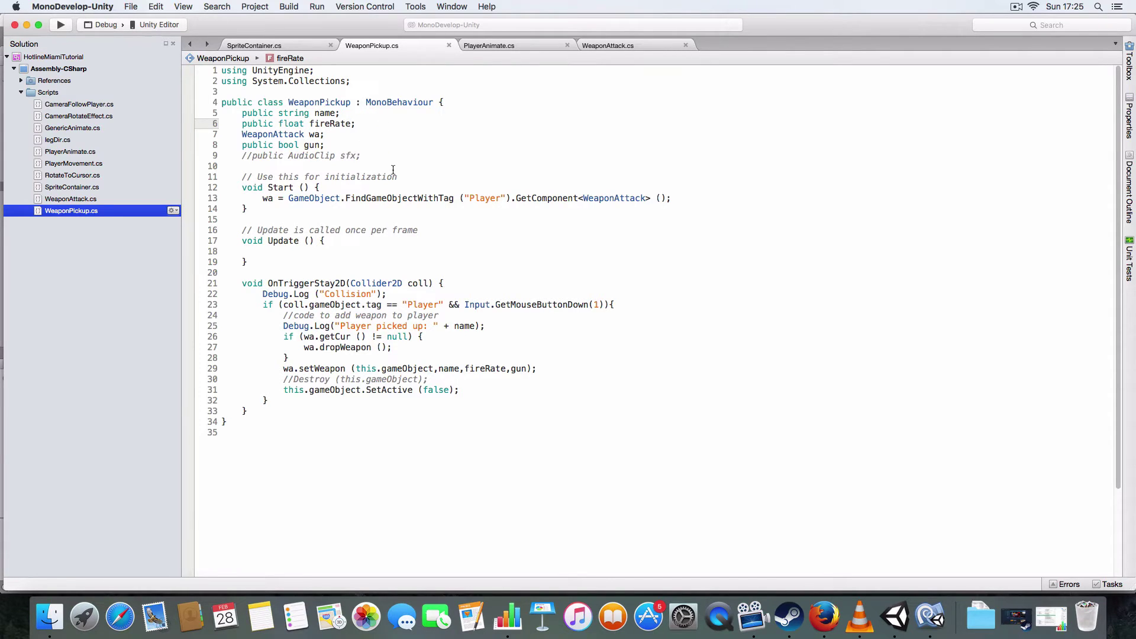
pyautogui.click(334, 135)
pyautogui.click(334, 260)
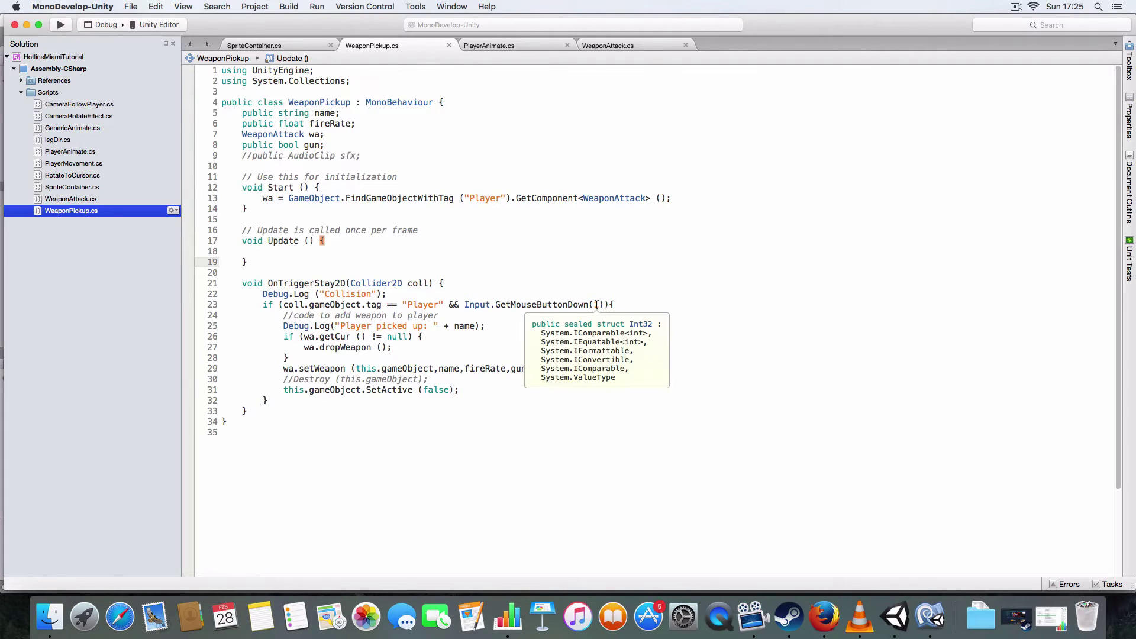
pyautogui.moveTo(397, 337)
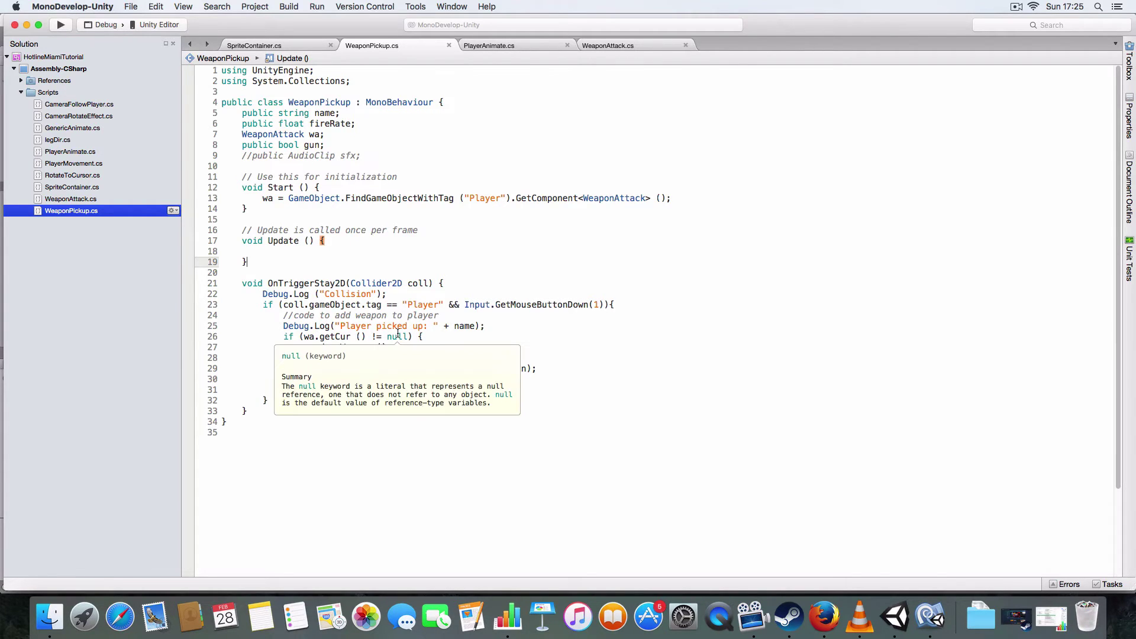
pyautogui.click(548, 433)
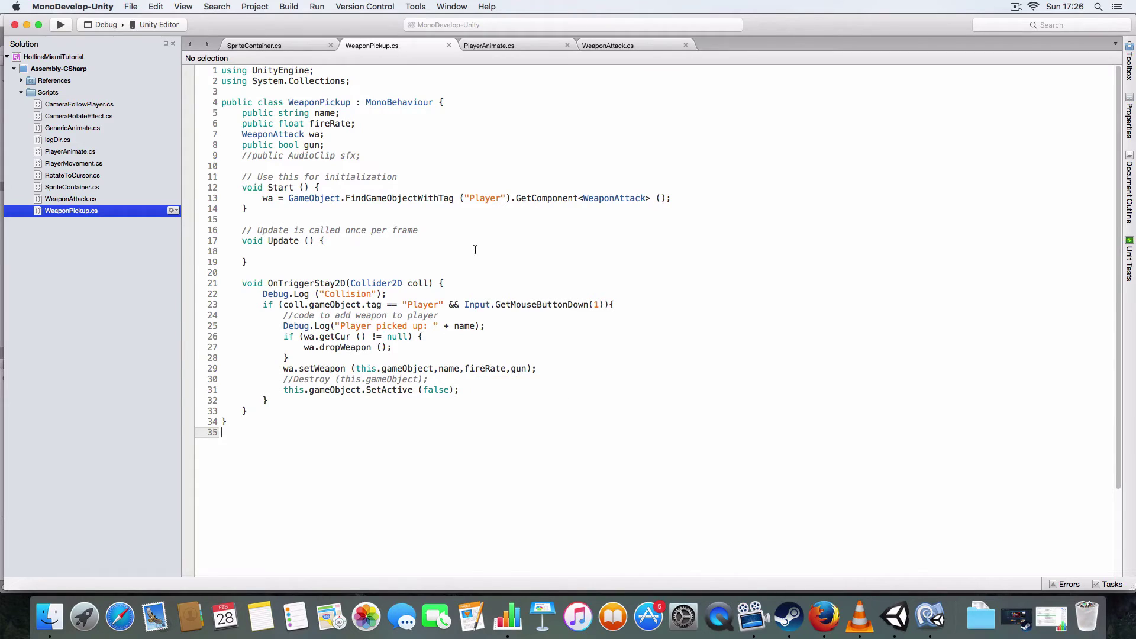
pyautogui.click(527, 367)
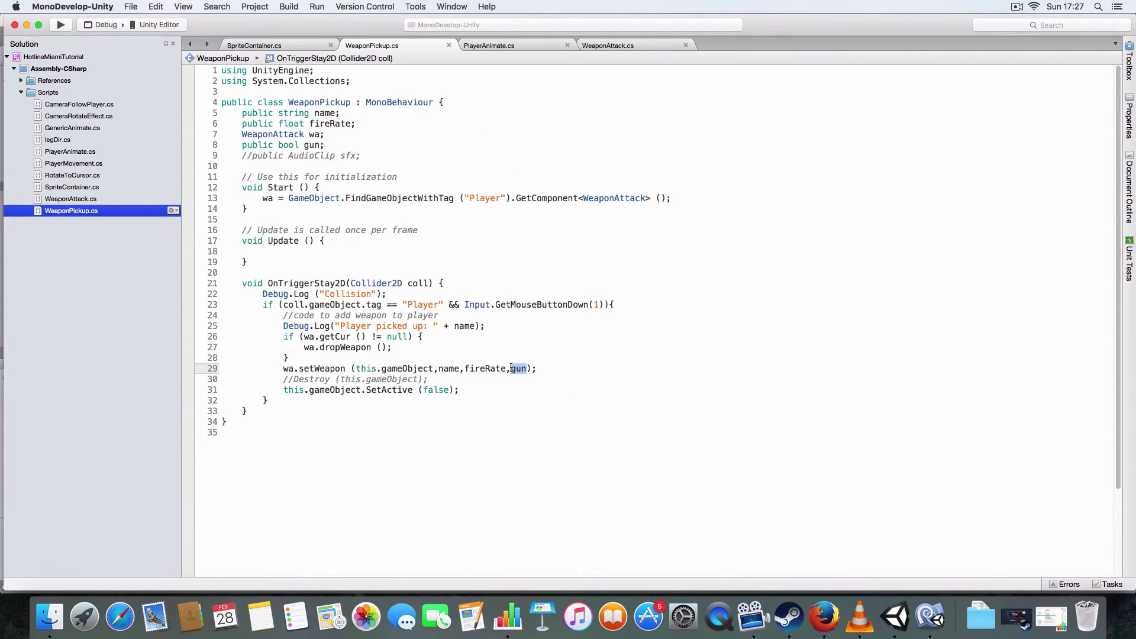
pyautogui.click(511, 390)
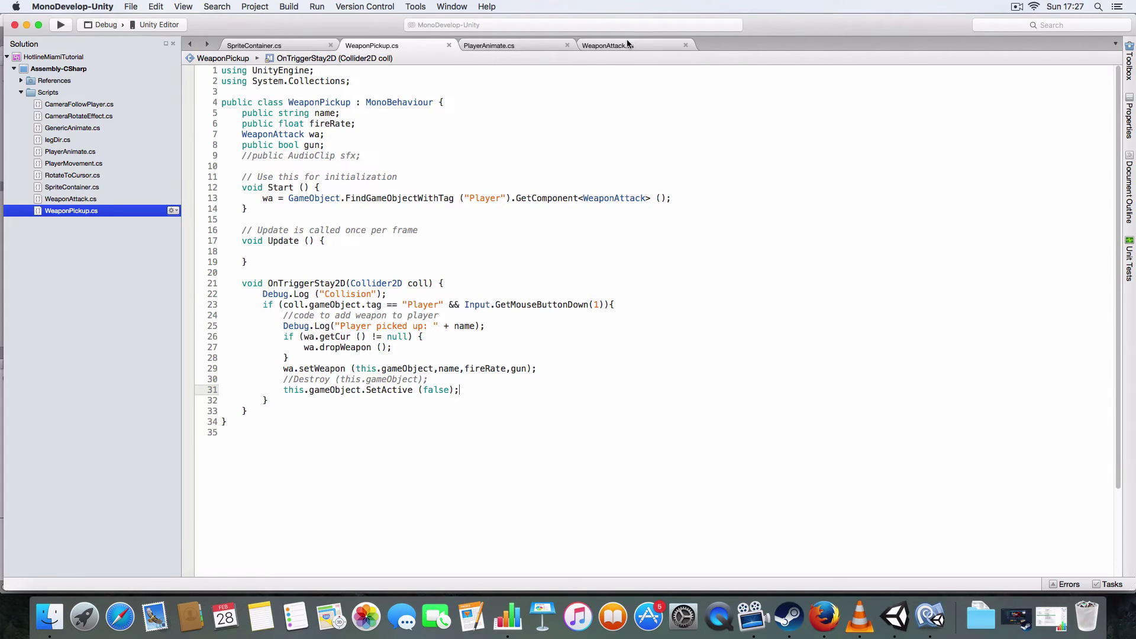
pyautogui.click(585, 45)
pyautogui.moveTo(586, 45); pyautogui.dragTo(515, 43)
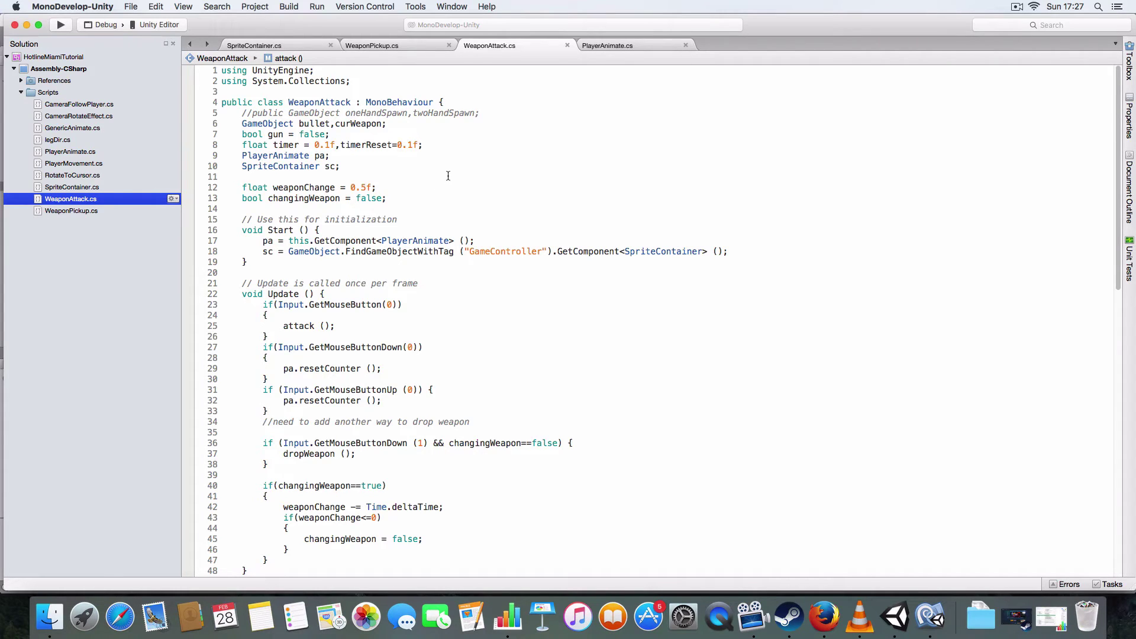
pyautogui.scroll(-10, 435, 160)
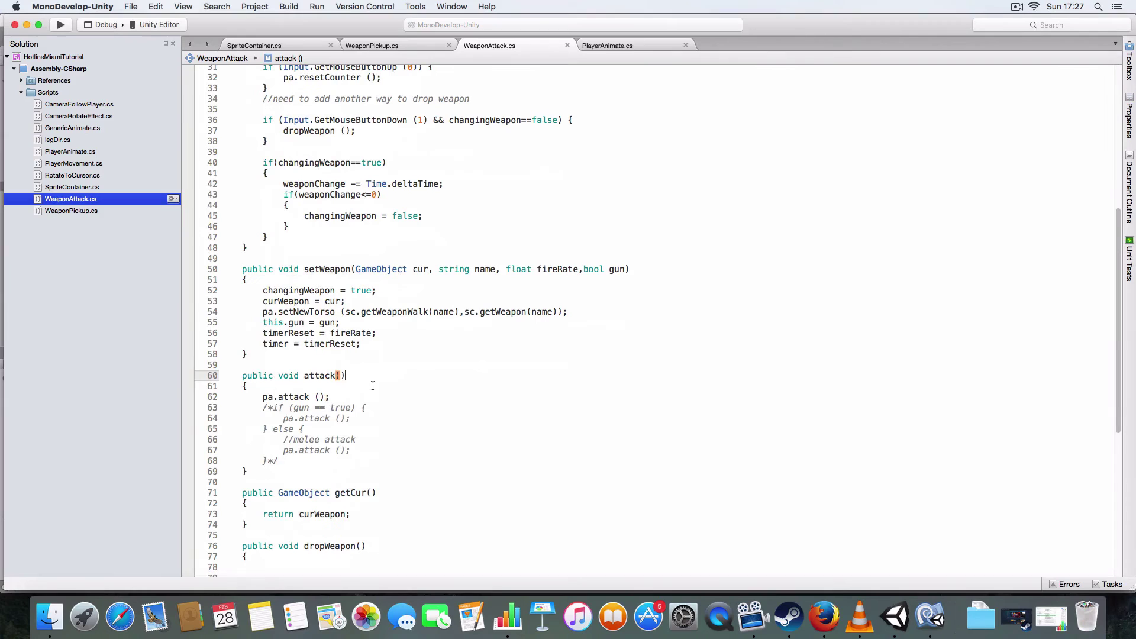
pyautogui.scroll(8, 380, 525)
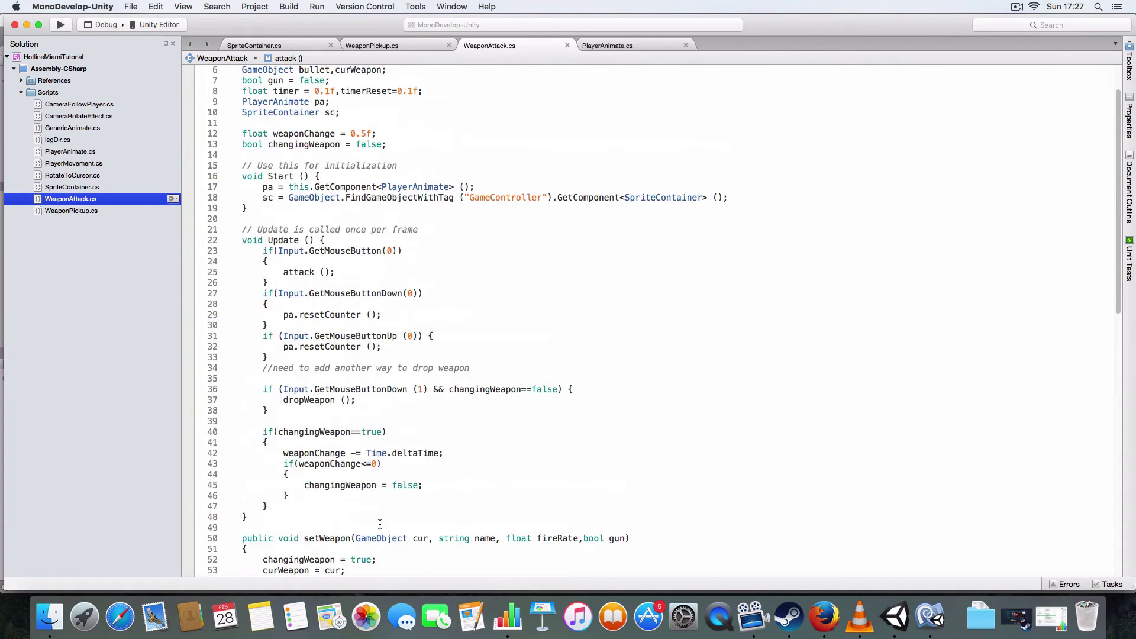
pyautogui.scroll(2, 380, 524)
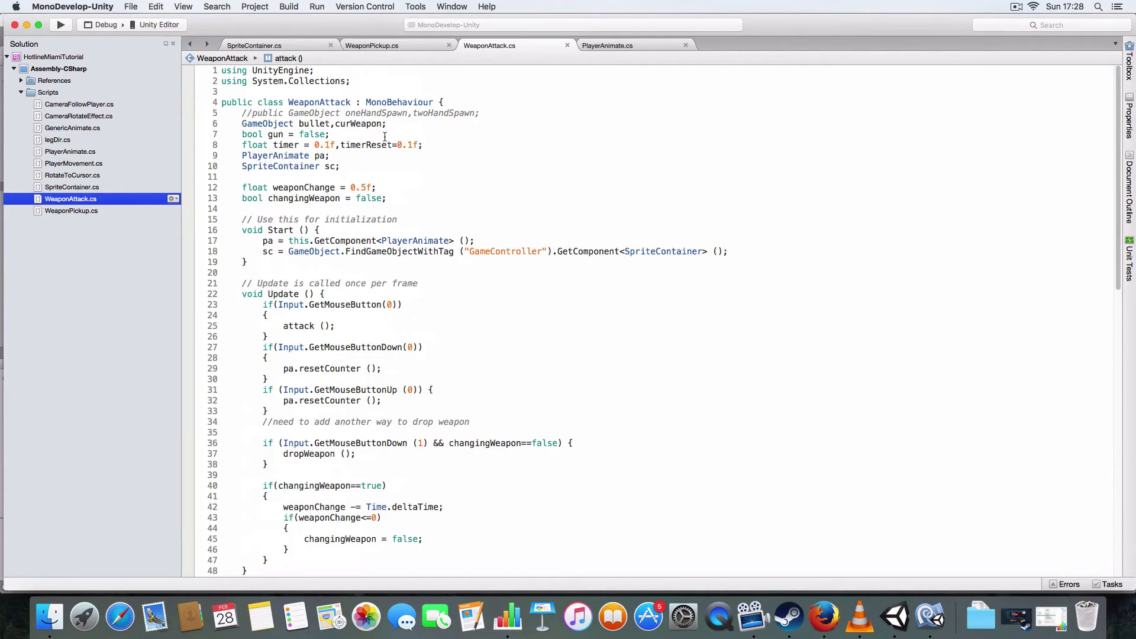
pyautogui.moveTo(273, 144); pyautogui.dragTo(335, 145)
pyautogui.moveTo(270, 144); pyautogui.dragTo(336, 144)
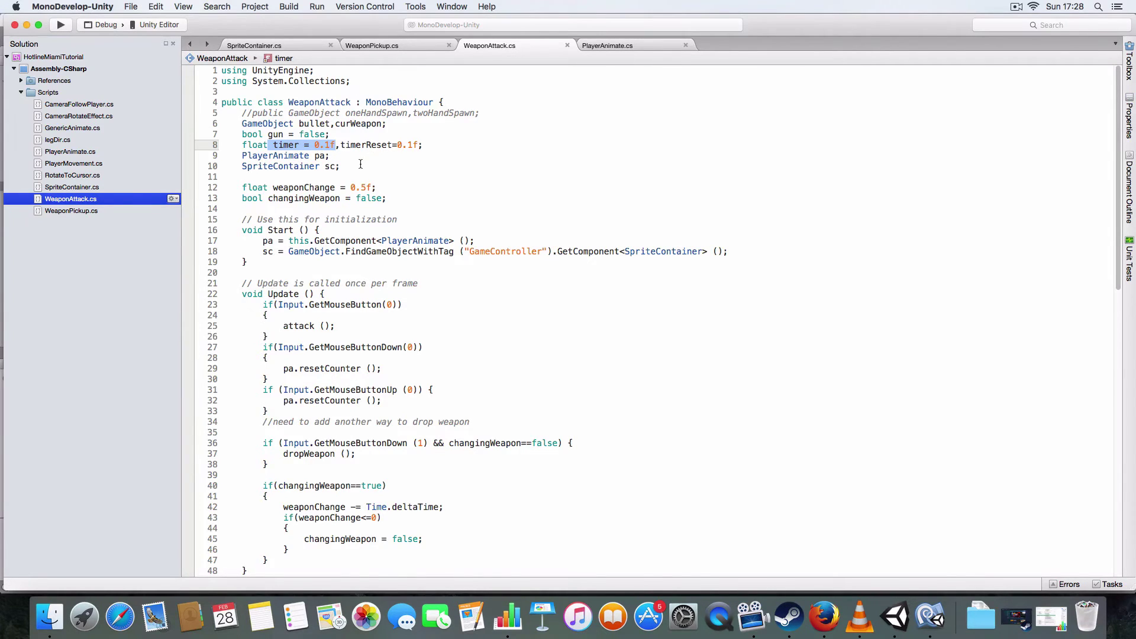
pyautogui.click(391, 145)
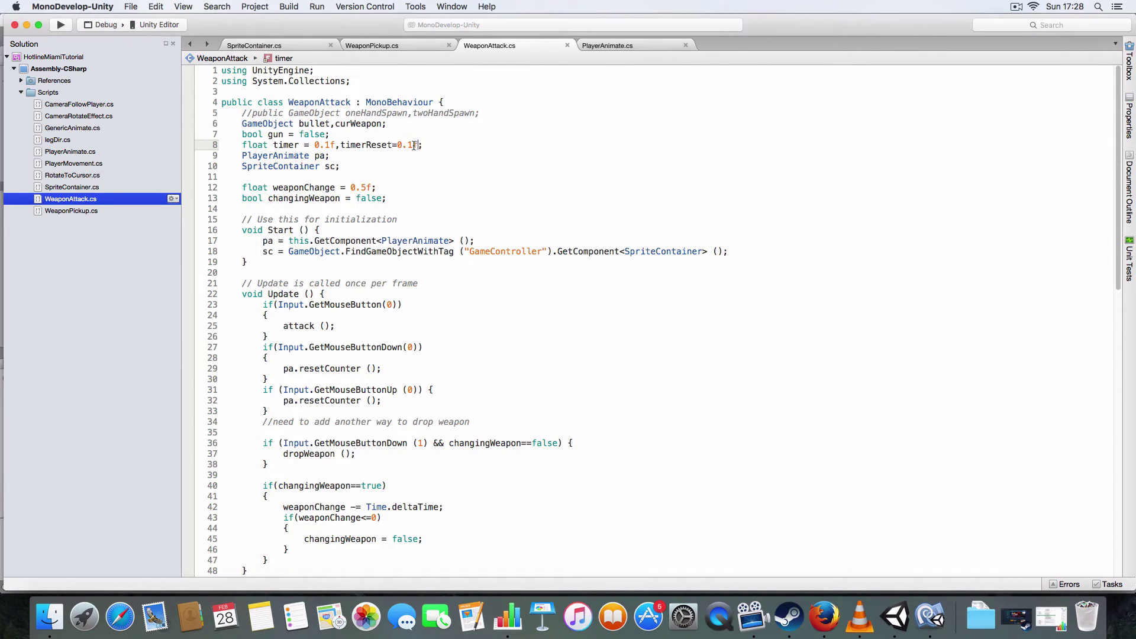
pyautogui.moveTo(415, 144); pyautogui.dragTo(340, 145)
pyautogui.click(474, 176)
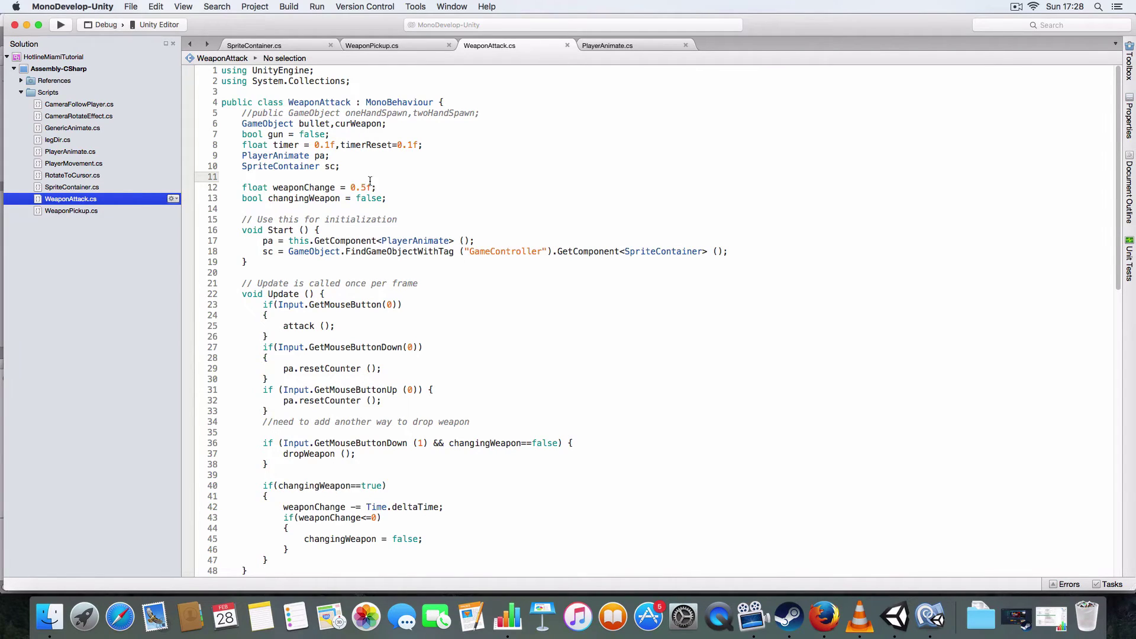
pyautogui.click(396, 145)
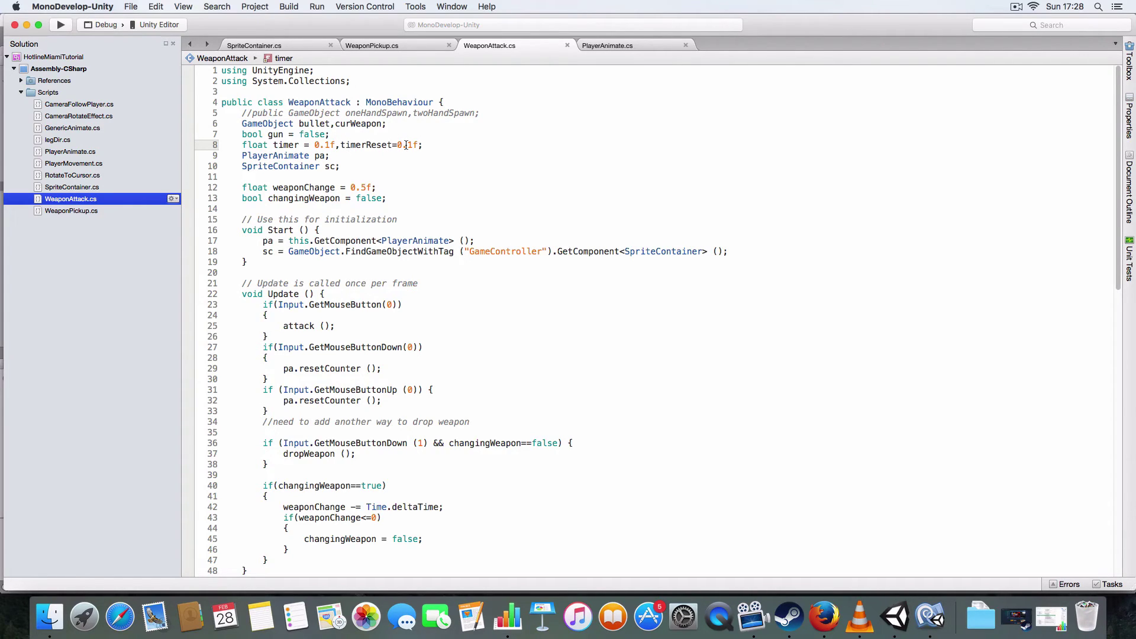
pyautogui.click(424, 145)
pyautogui.click(406, 190)
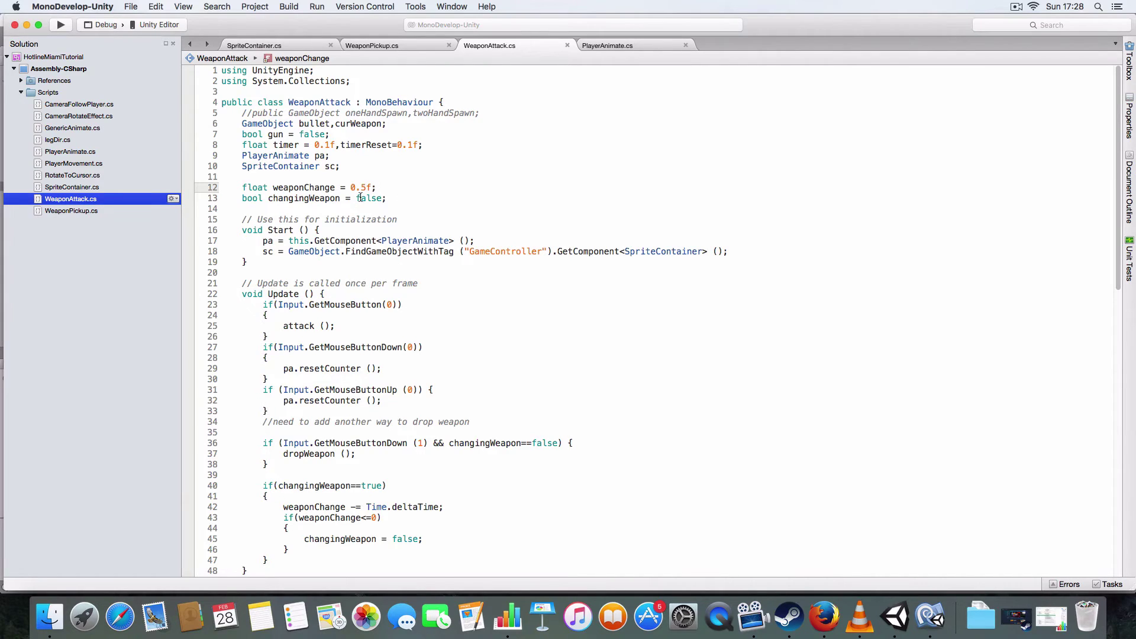
pyautogui.moveTo(242, 189); pyautogui.dragTo(393, 197)
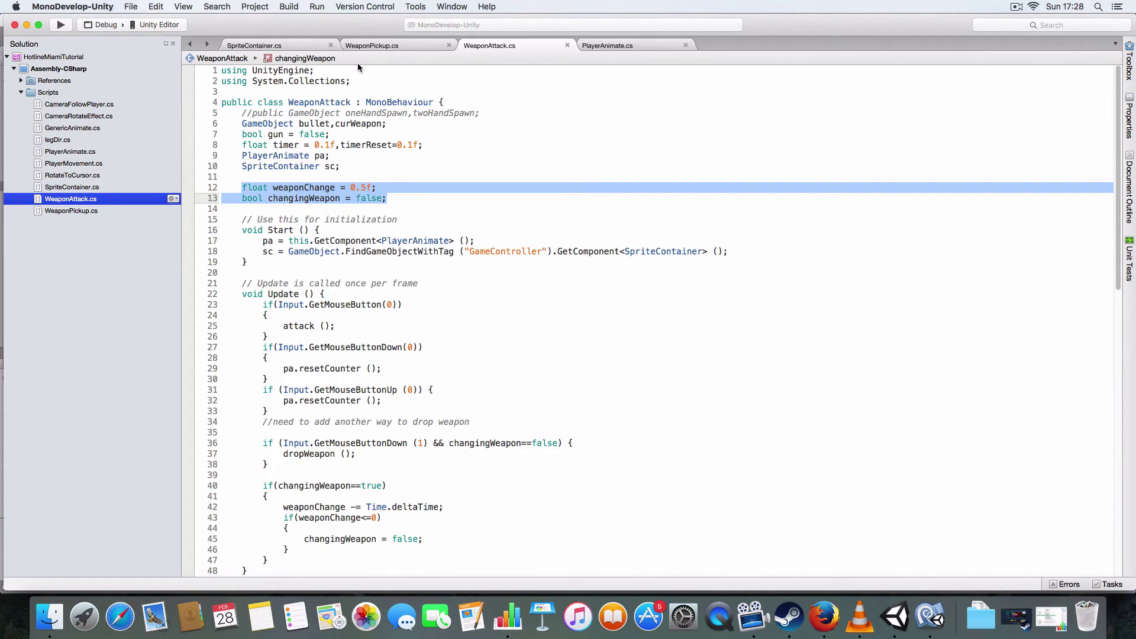
pyautogui.click(416, 194)
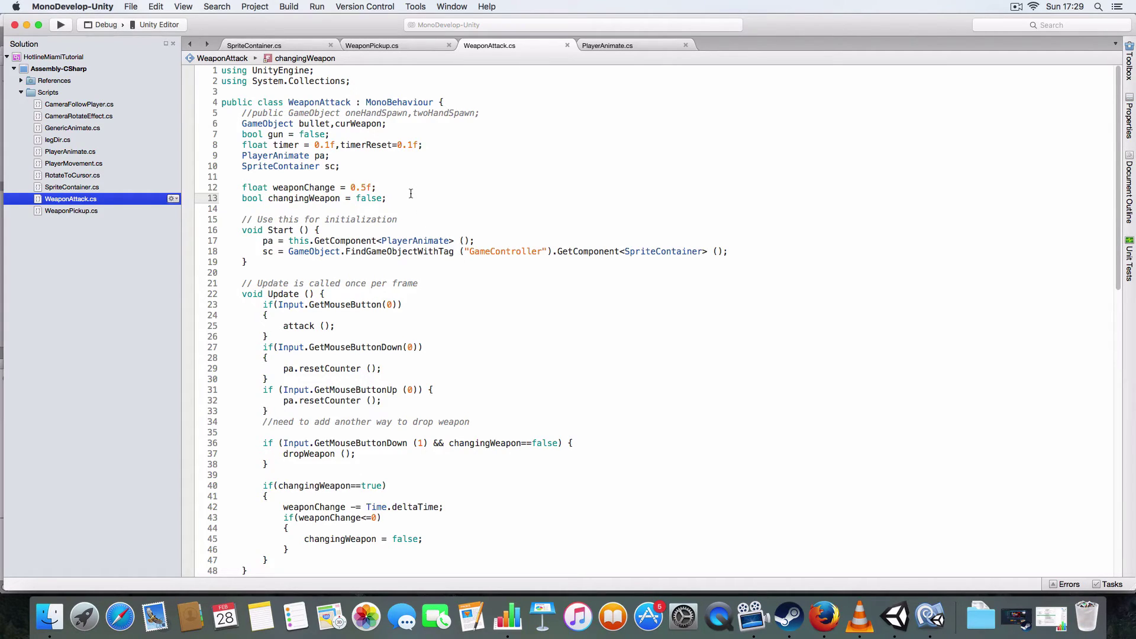
pyautogui.scroll(-4, 409, 264)
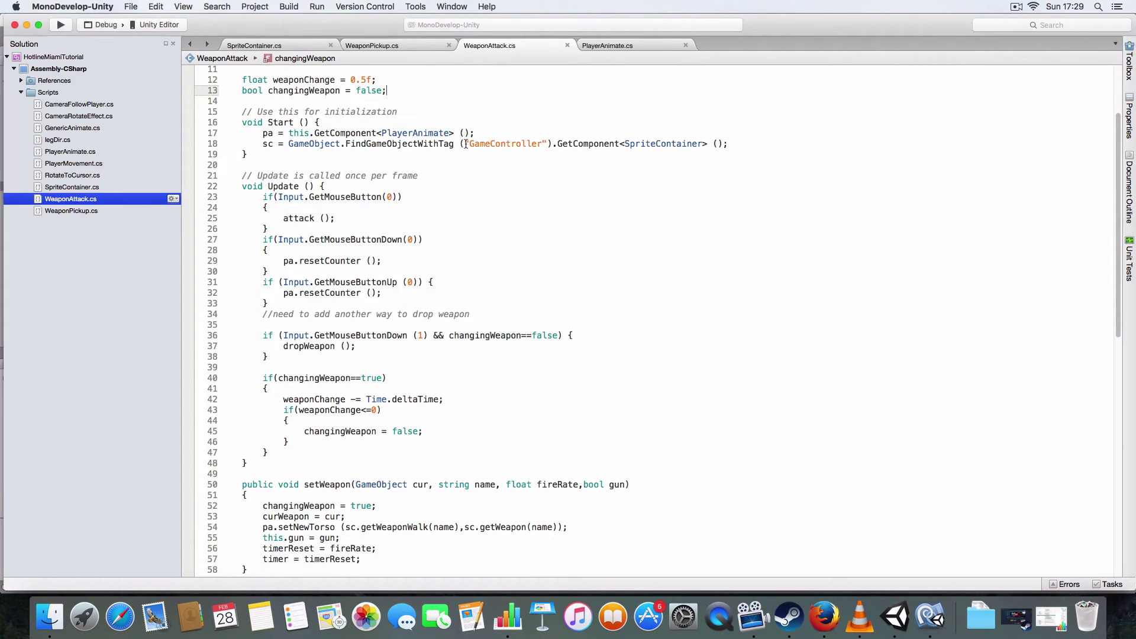
pyautogui.moveTo(465, 144); pyautogui.dragTo(590, 143)
pyautogui.click(563, 182)
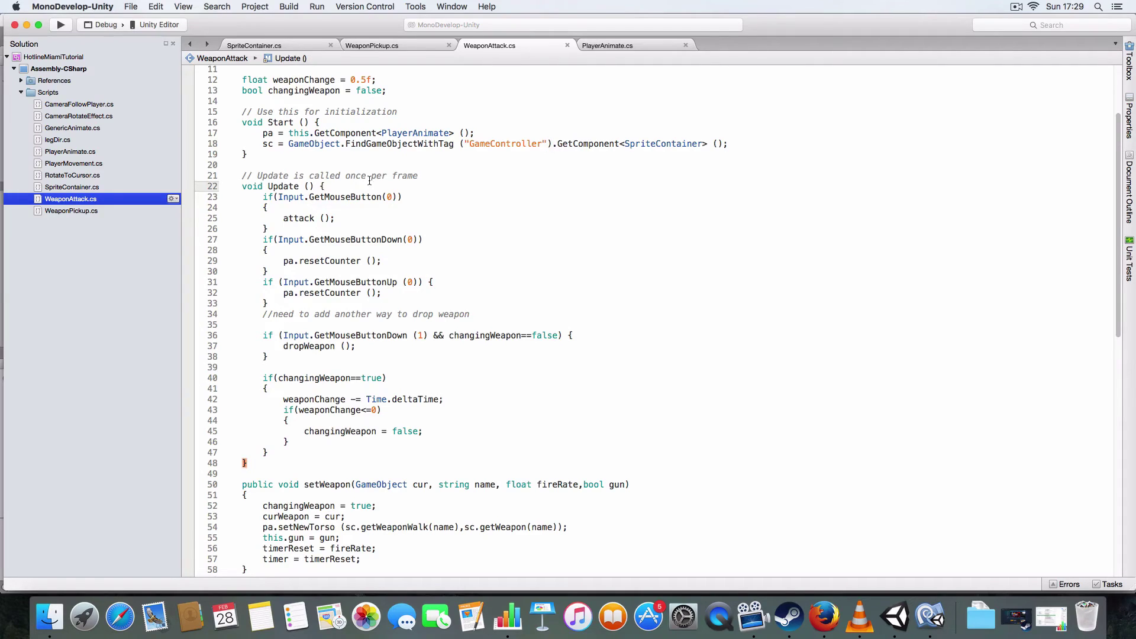
pyautogui.scroll(-2, 373, 203)
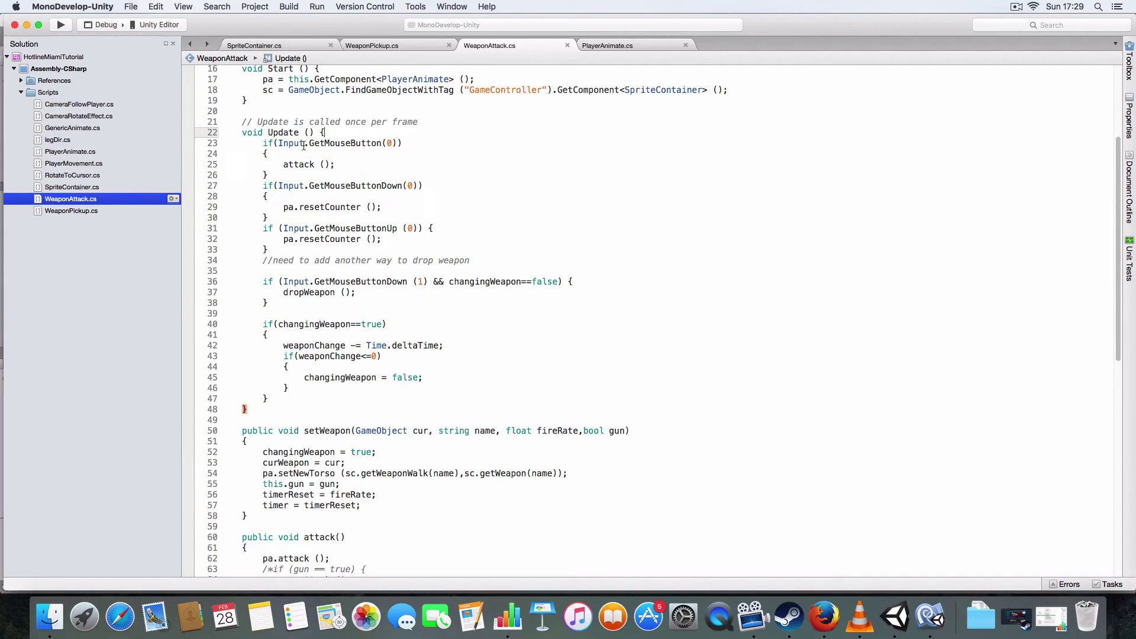
pyautogui.moveTo(383, 143); pyautogui.dragTo(309, 143)
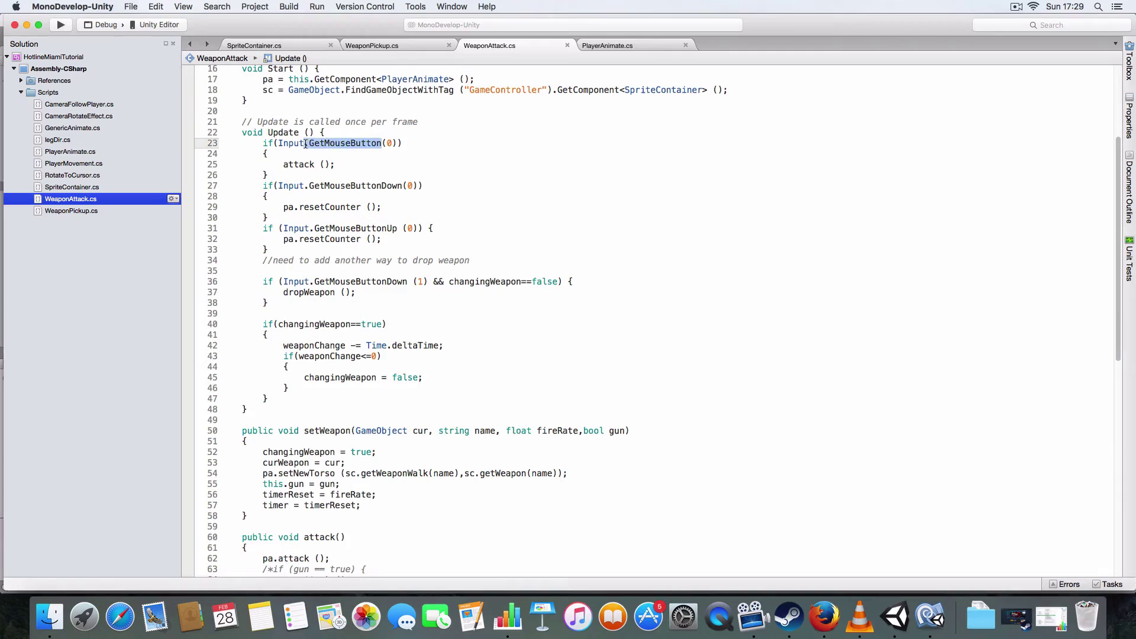
pyautogui.click(410, 157)
pyautogui.doubleClick(388, 143)
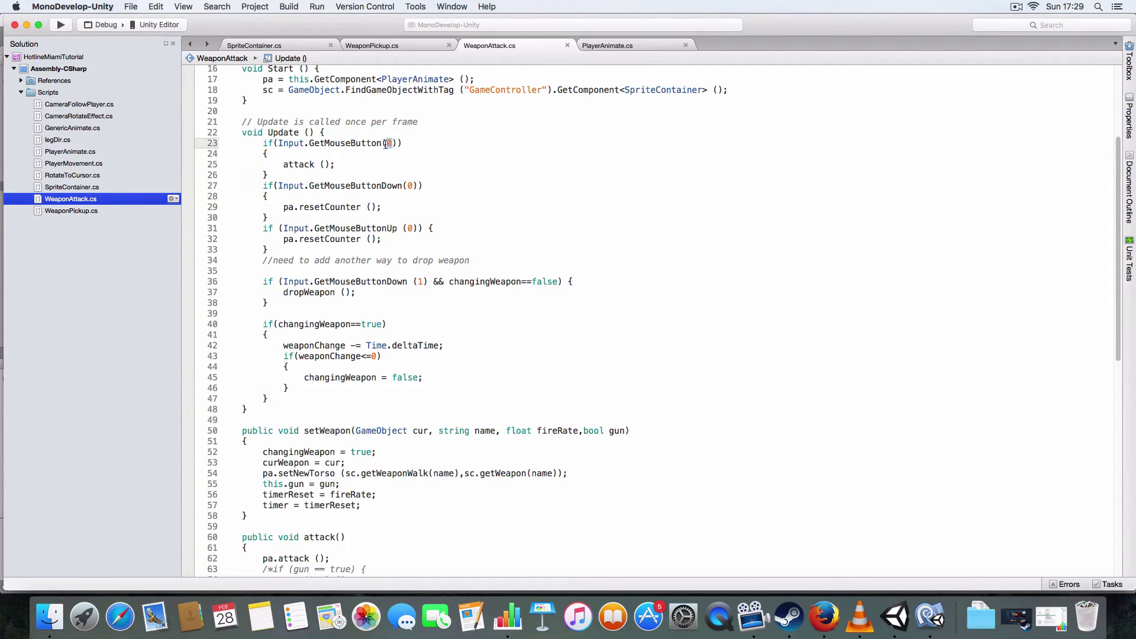
pyautogui.click(379, 162)
pyautogui.moveTo(324, 186); pyautogui.dragTo(406, 185)
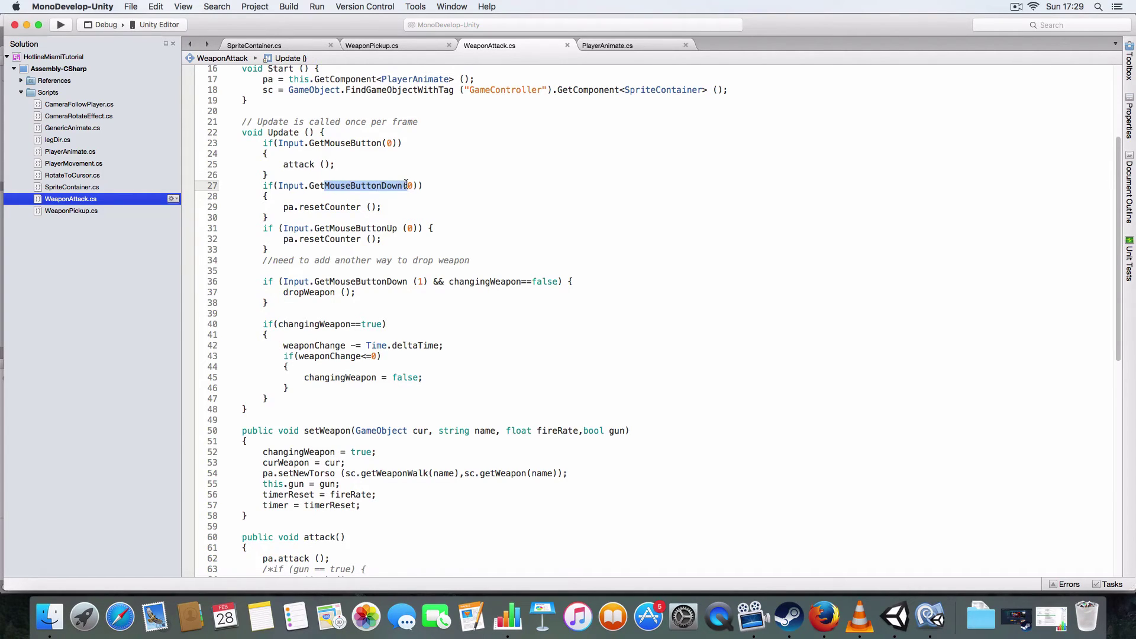
pyautogui.click(430, 204)
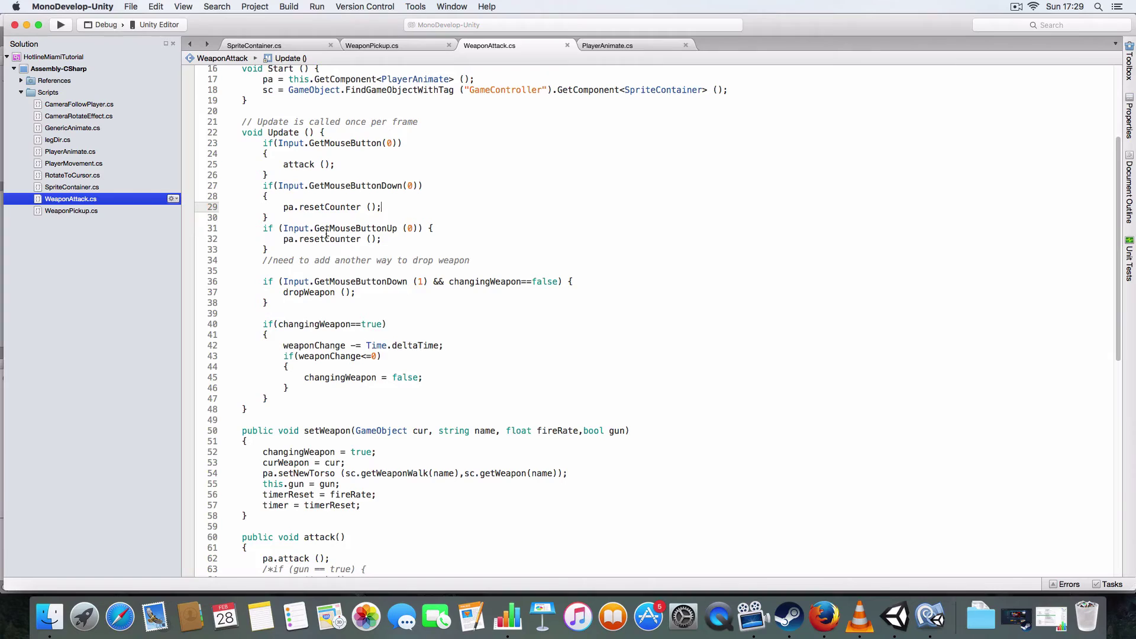
pyautogui.moveTo(398, 227); pyautogui.dragTo(329, 229)
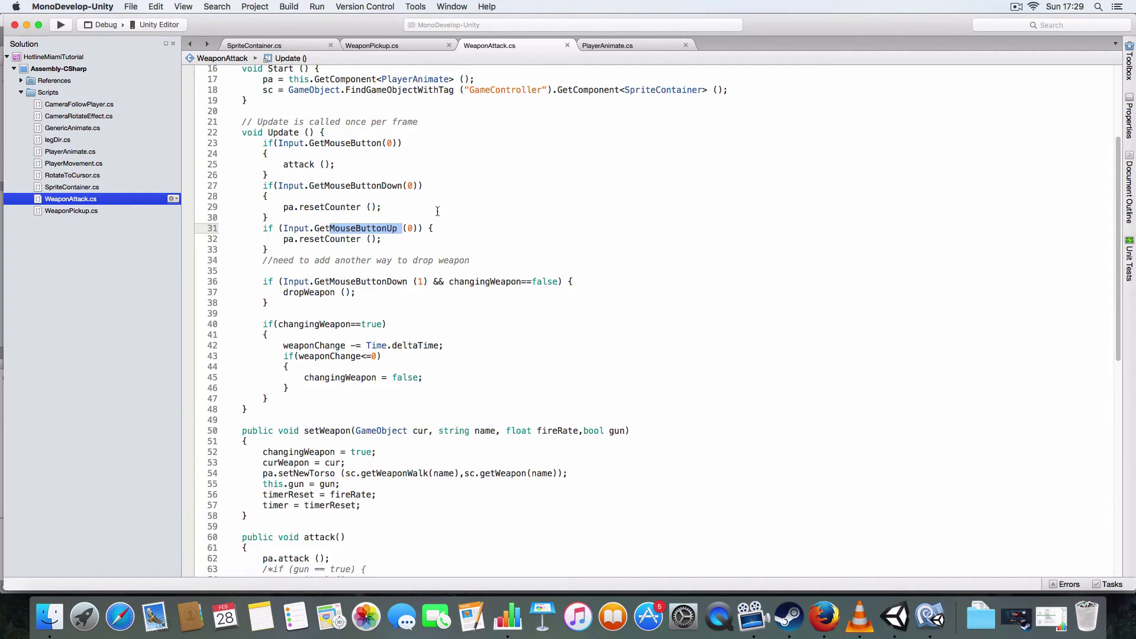
pyautogui.click(468, 198)
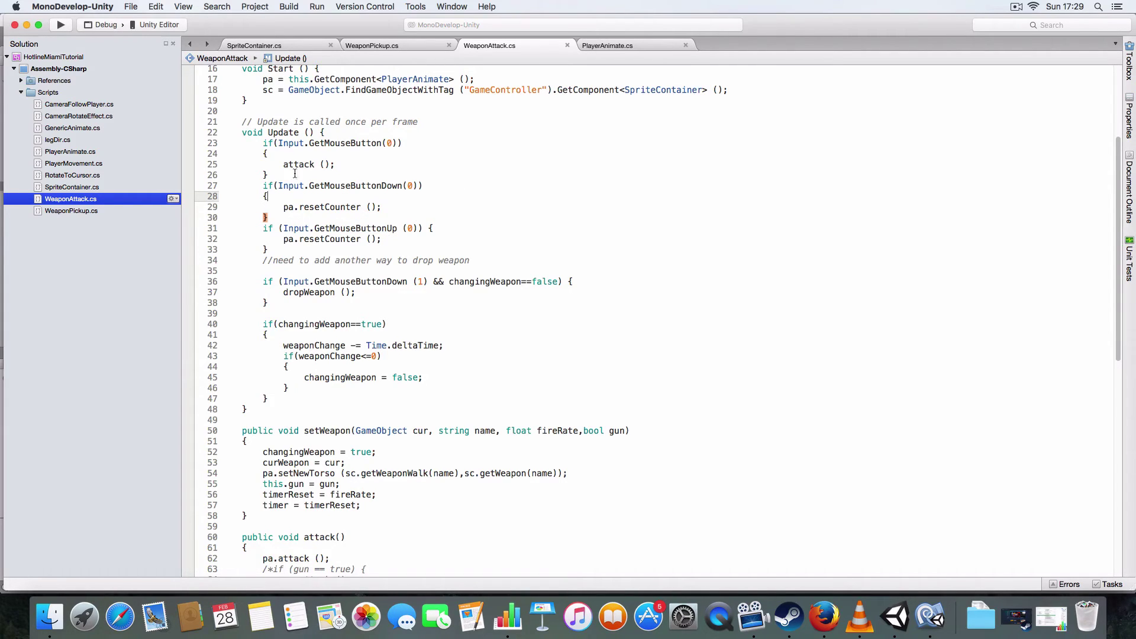
pyautogui.scroll(-3, 376, 305)
pyautogui.scroll(-3, 368, 406)
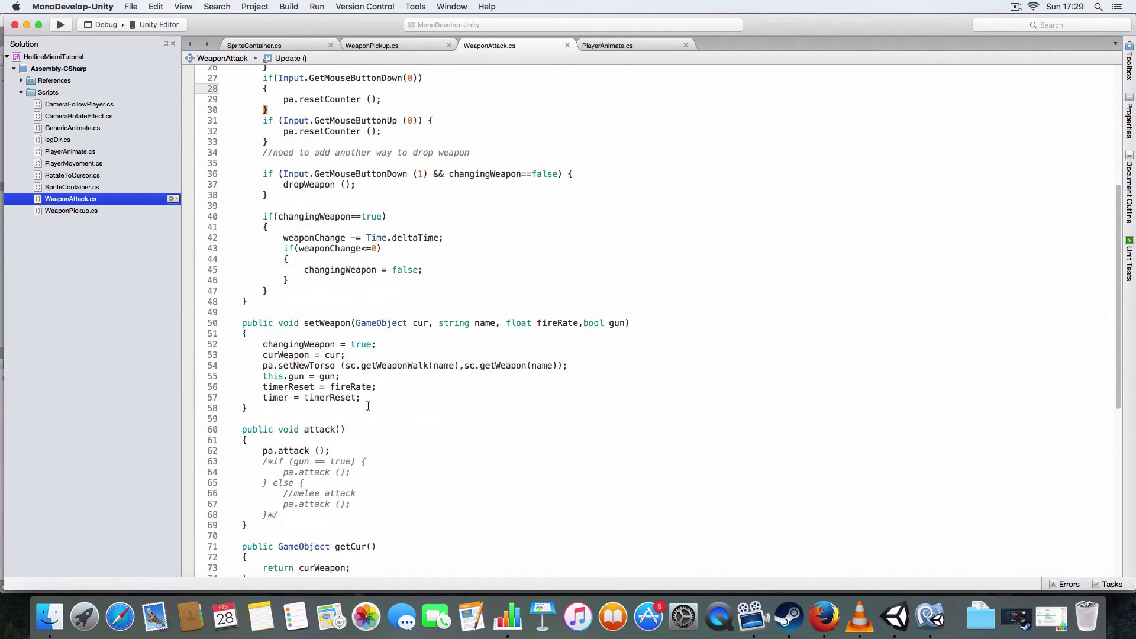
pyautogui.scroll(3, 344, 323)
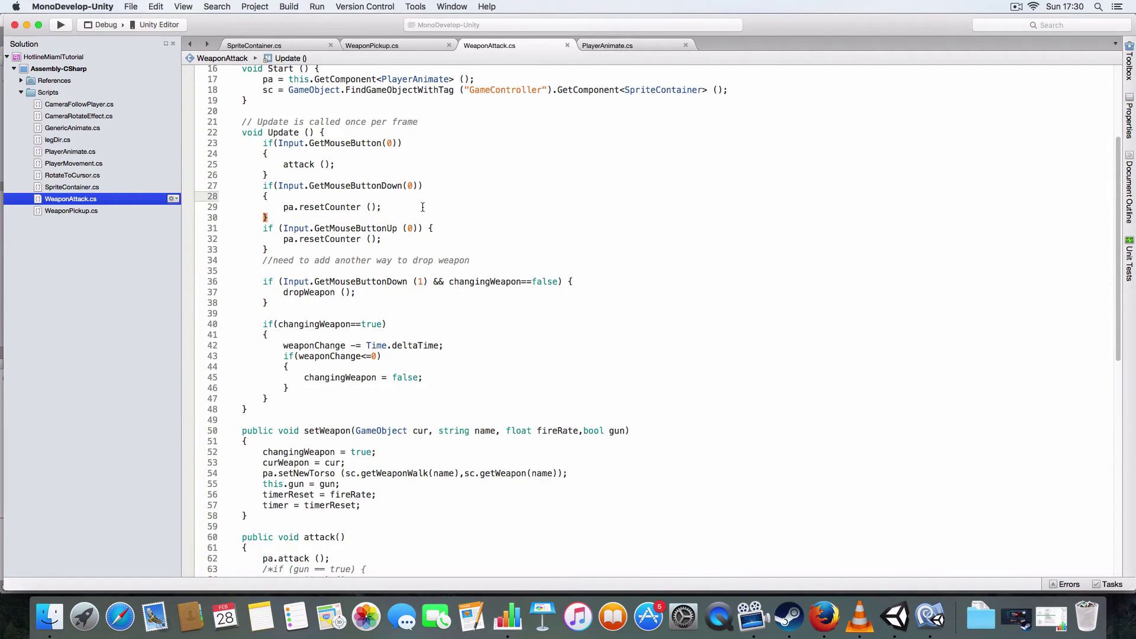
pyautogui.scroll(-3, 422, 207)
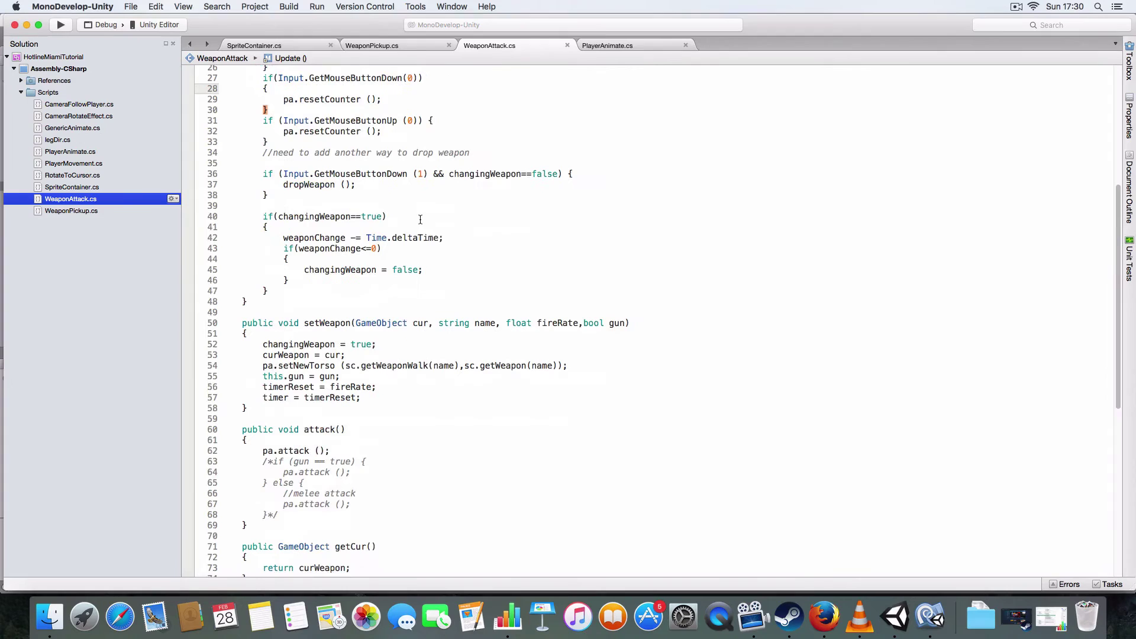
pyautogui.scroll(5, 293, 394)
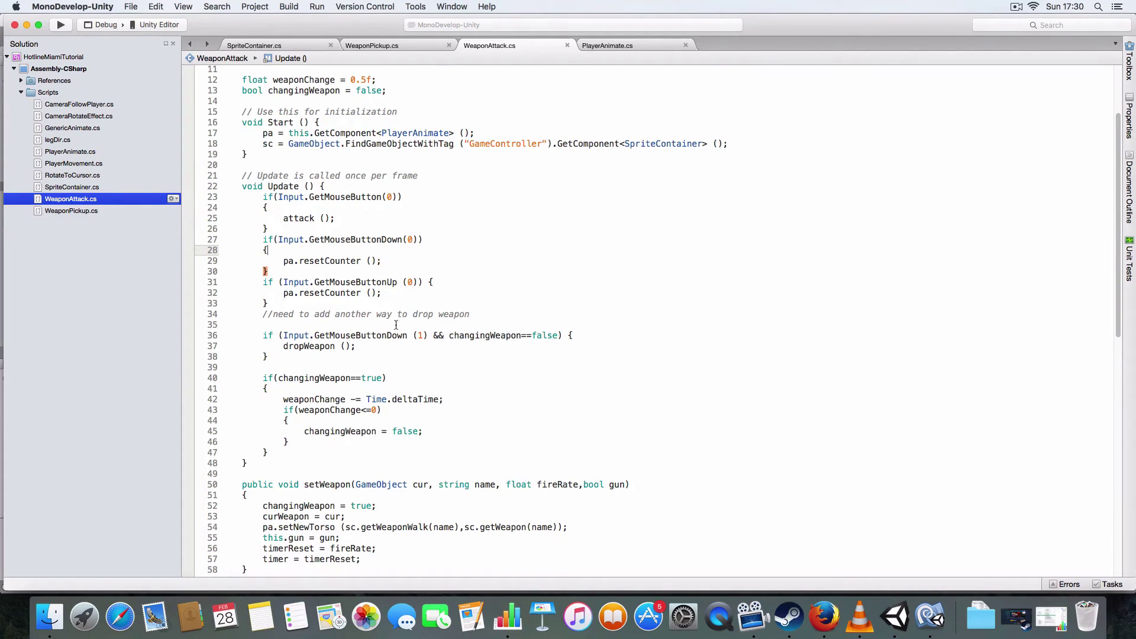
pyautogui.click(393, 346)
pyautogui.click(493, 366)
pyautogui.scroll(-4, 468, 372)
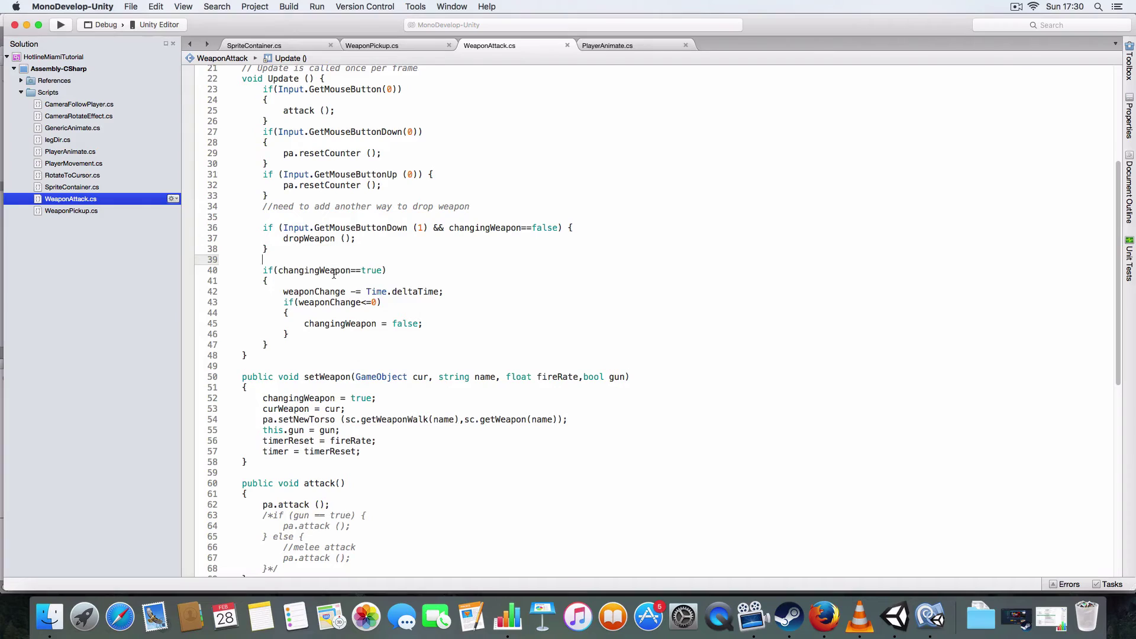
pyautogui.scroll(-2, 372, 402)
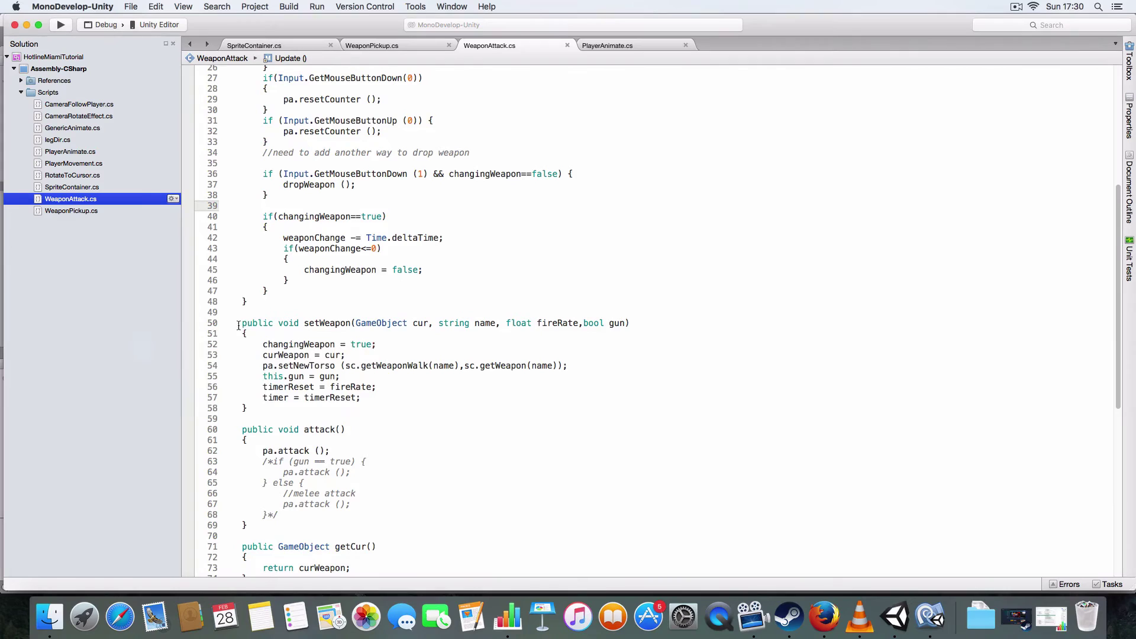
pyautogui.click(239, 322)
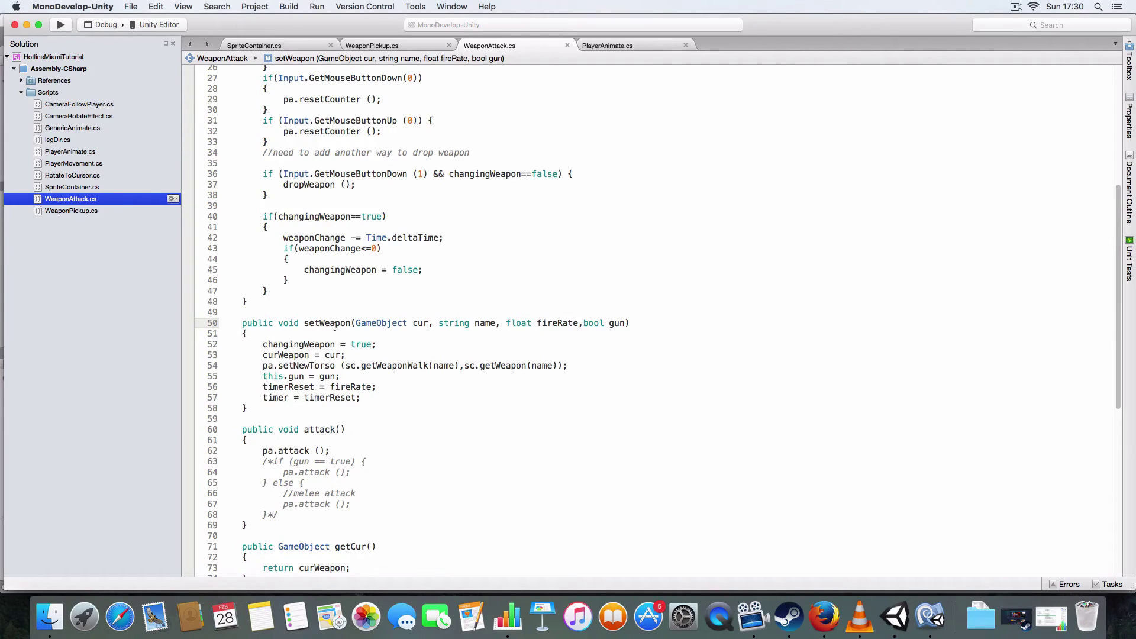
pyautogui.hotkey('ctrl', 'Tab')
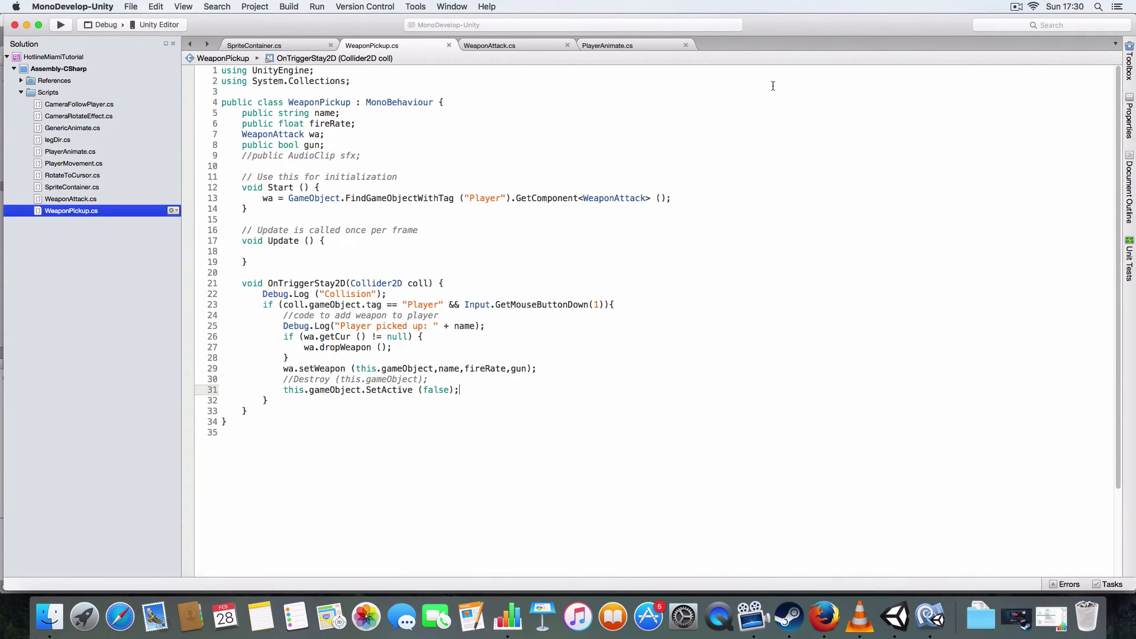
pyautogui.click(619, 47)
pyautogui.click(489, 45)
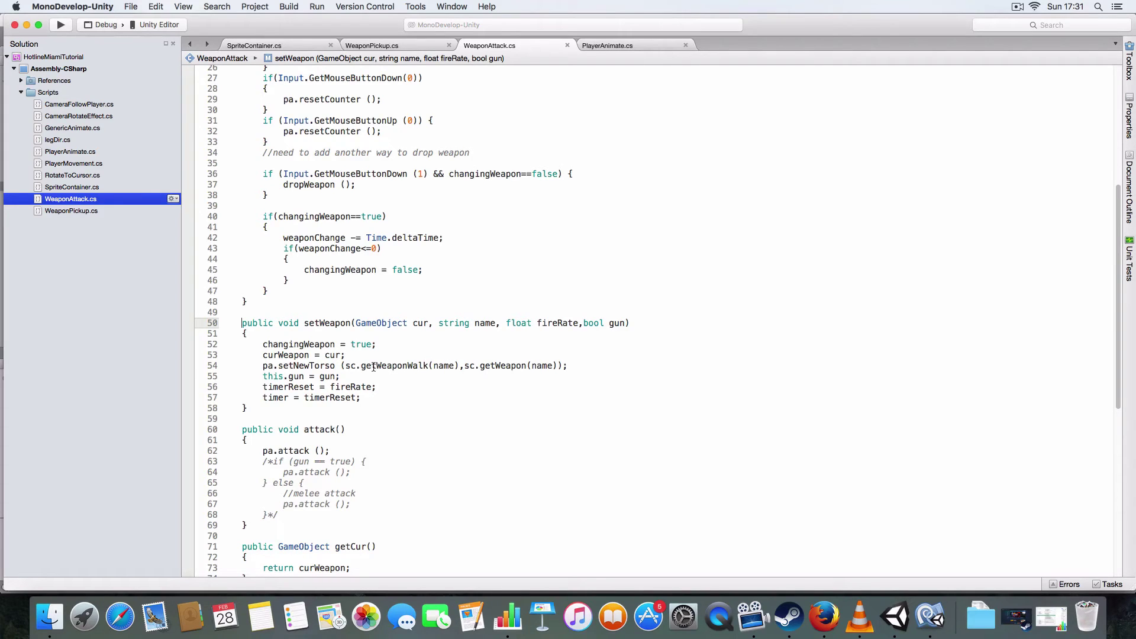
pyautogui.moveTo(349, 366); pyautogui.dragTo(556, 365)
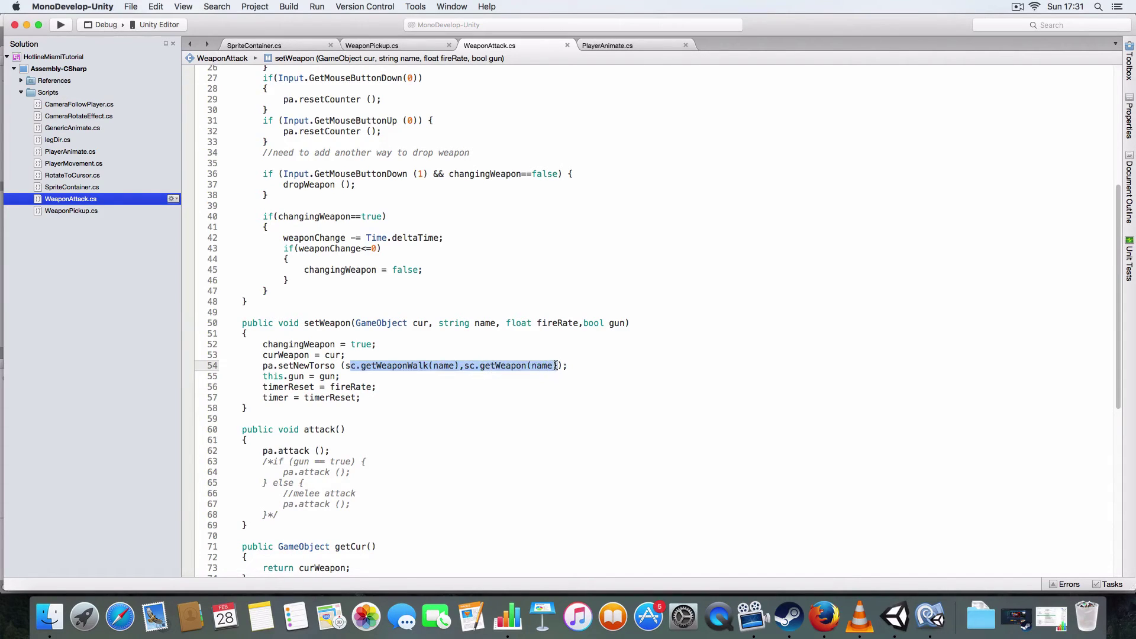
pyautogui.click(514, 353)
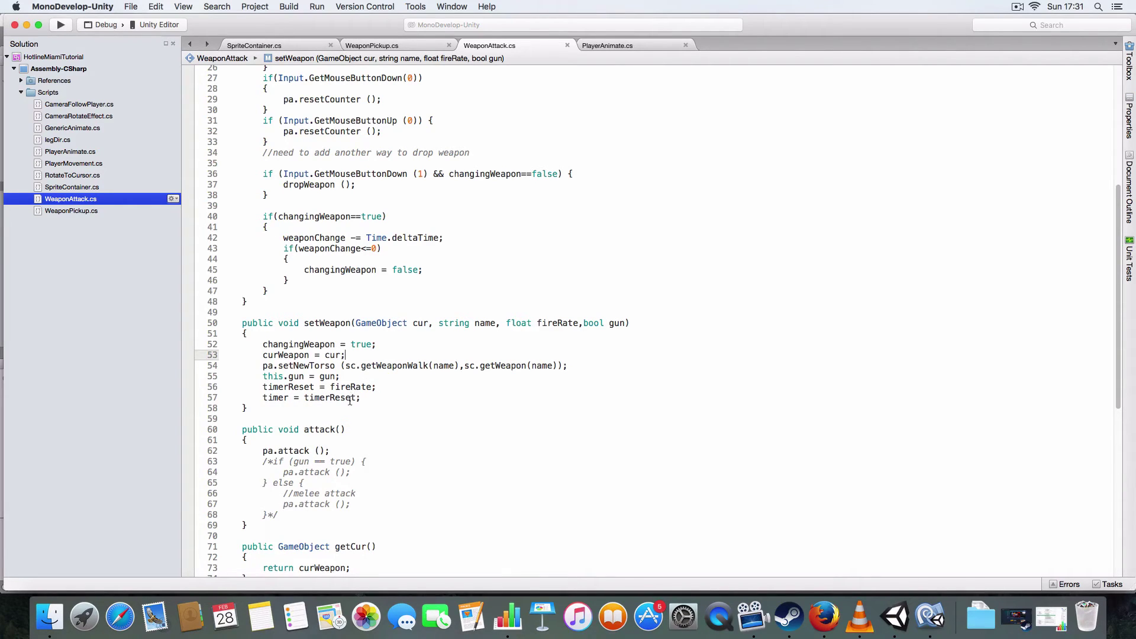
pyautogui.scroll(-5, 355, 396)
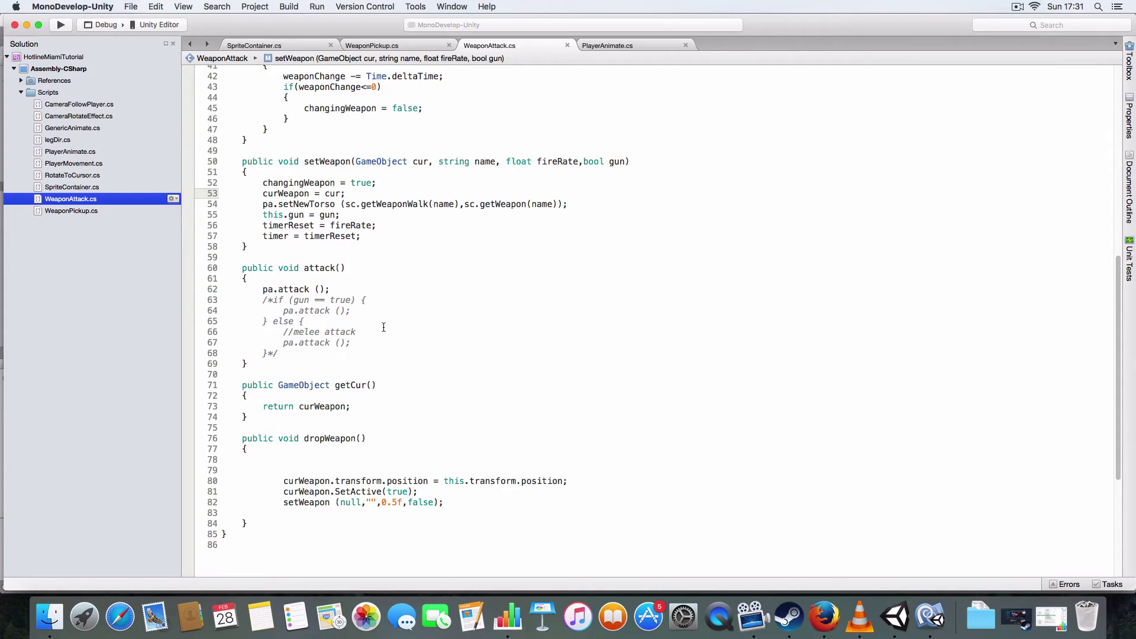
pyautogui.click(394, 414)
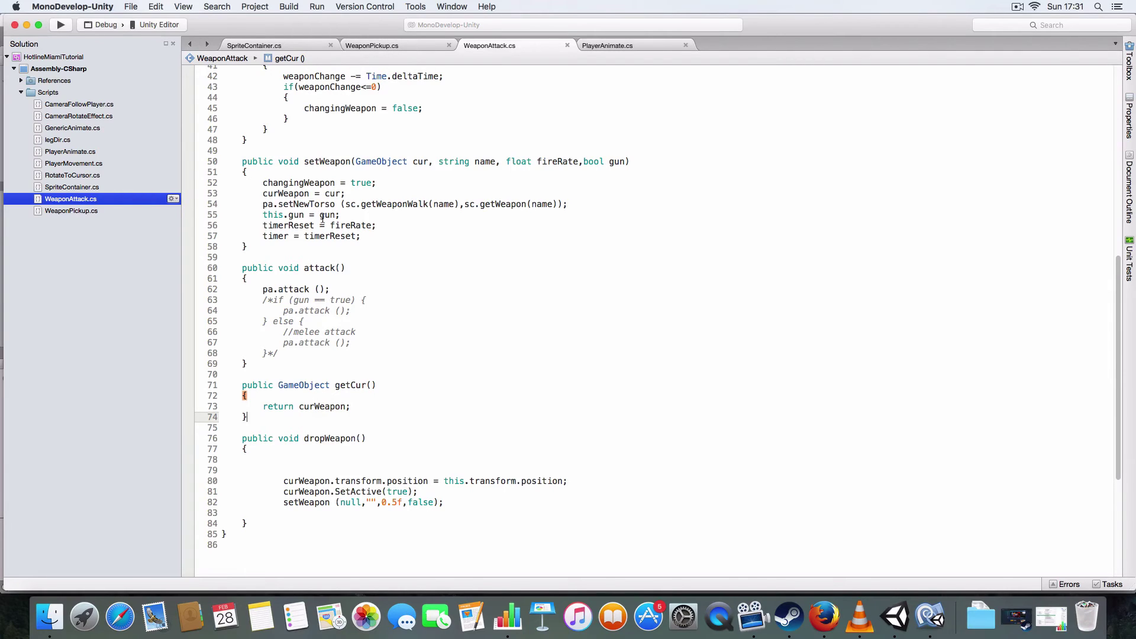
pyautogui.click(348, 462)
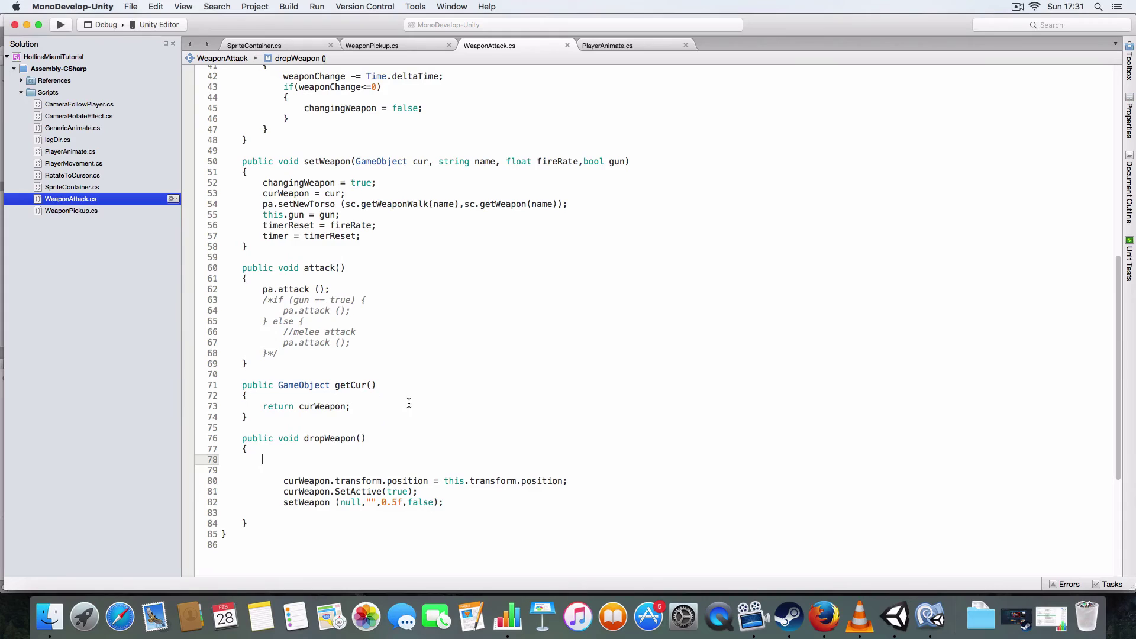
pyautogui.scroll(10, 417, 373)
pyautogui.scroll(2, 416, 373)
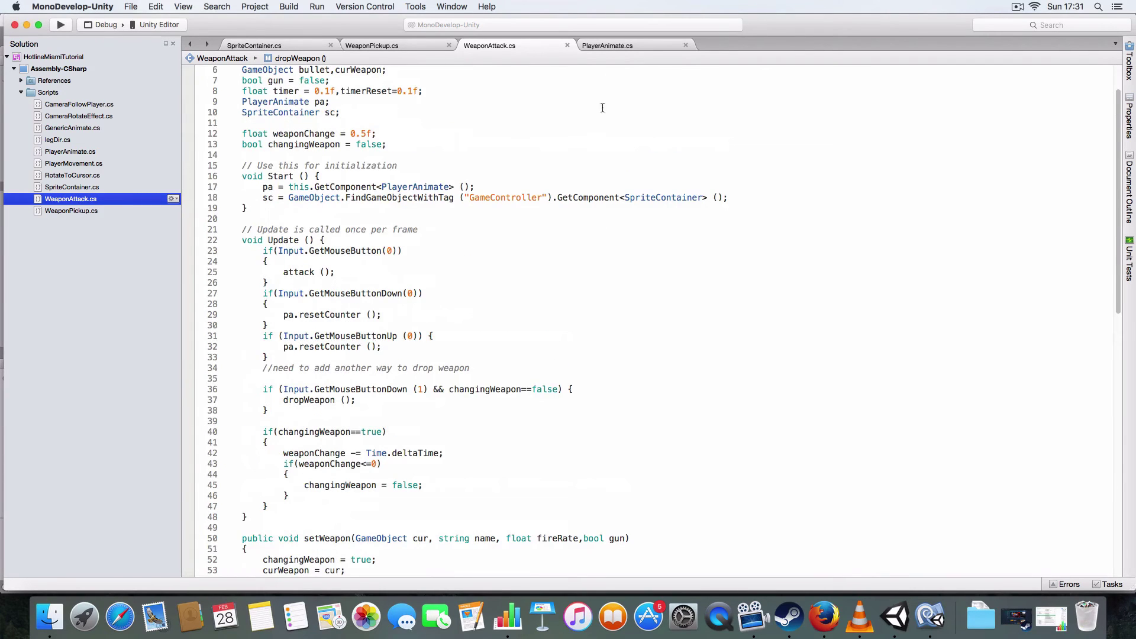
pyautogui.scroll(2, 602, 108)
pyautogui.click(609, 45)
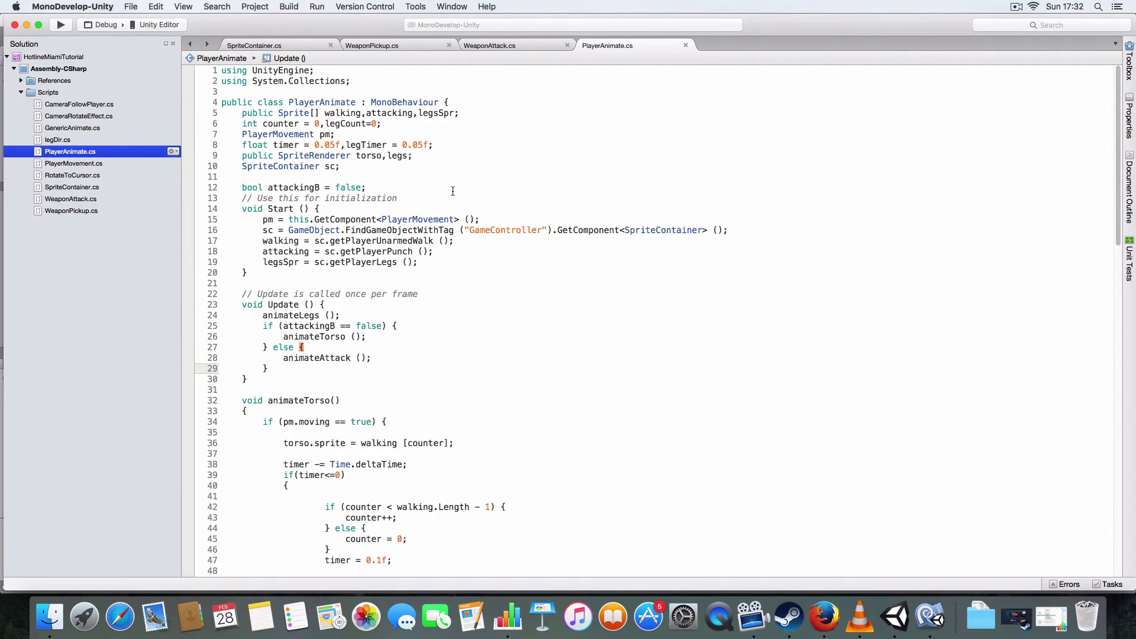
pyautogui.scroll(-4, 410, 247)
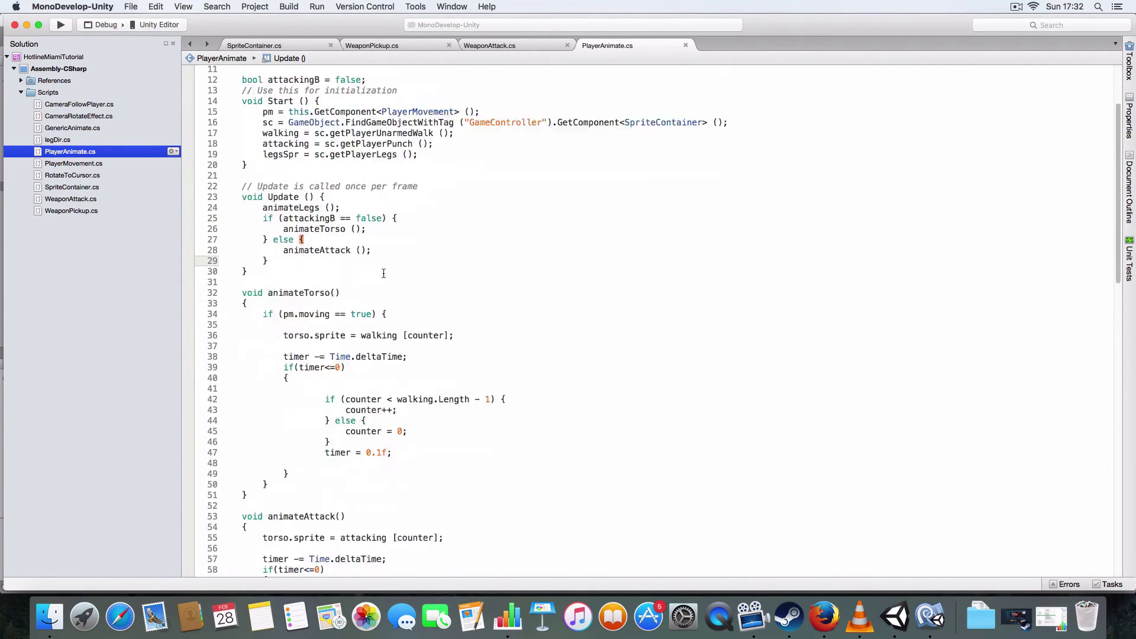
pyautogui.scroll(-3, 410, 248)
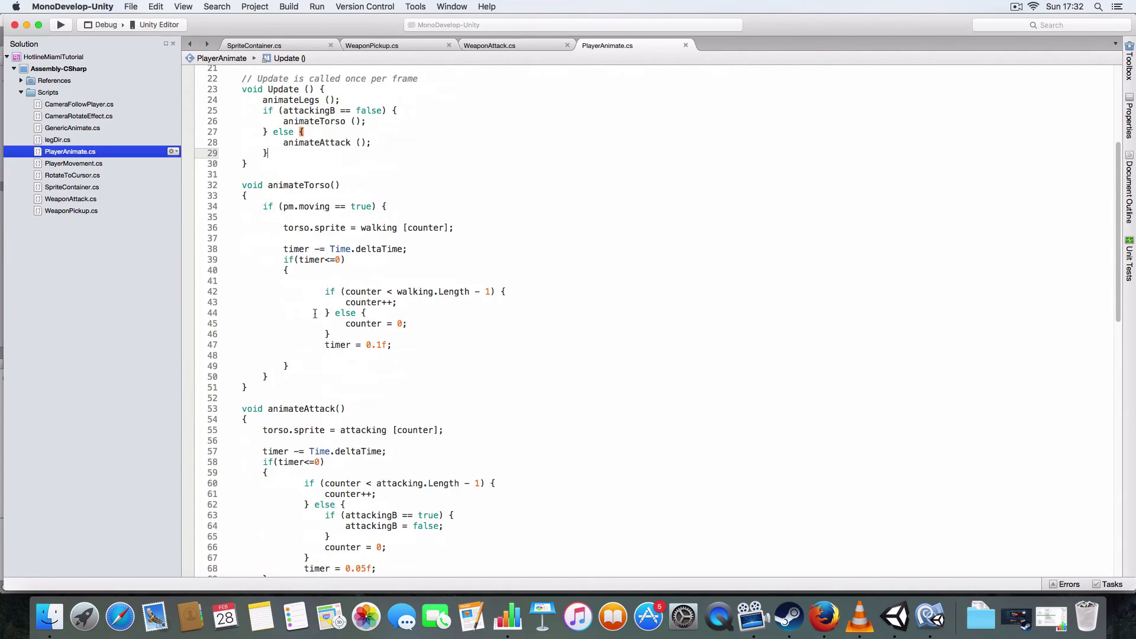
pyautogui.scroll(-5, 339, 435)
pyautogui.click(507, 45)
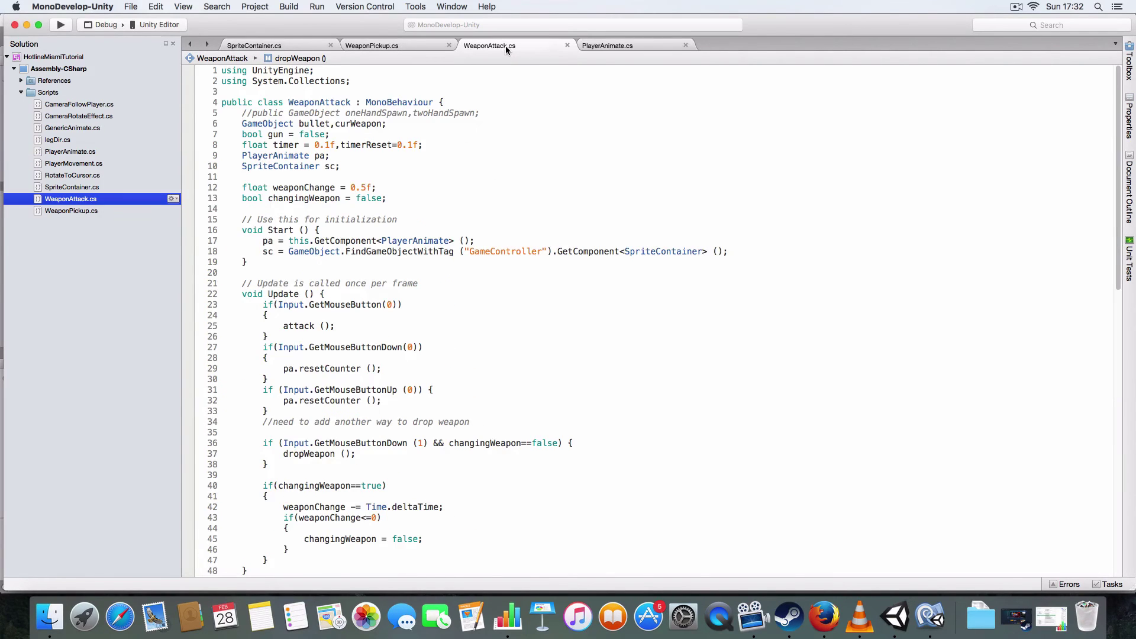
pyautogui.scroll(-2, 370, 357)
pyautogui.scroll(-2, 338, 392)
pyautogui.scroll(-3, 337, 393)
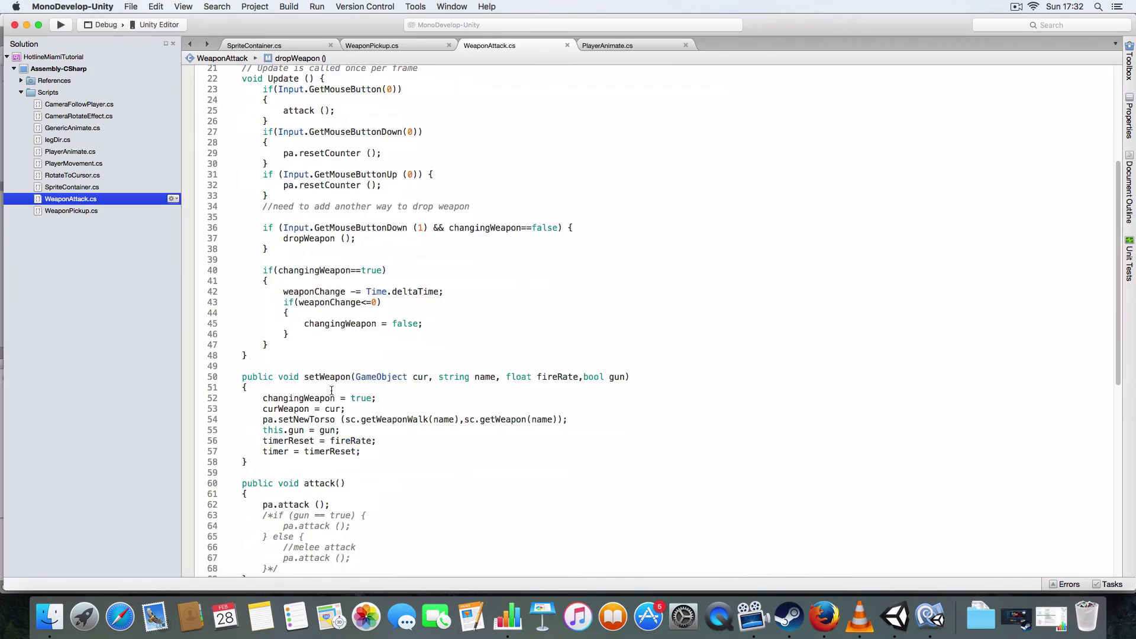
pyautogui.scroll(-3, 338, 392)
pyautogui.scroll(-2, 303, 391)
pyautogui.moveTo(258, 343); pyautogui.dragTo(325, 342)
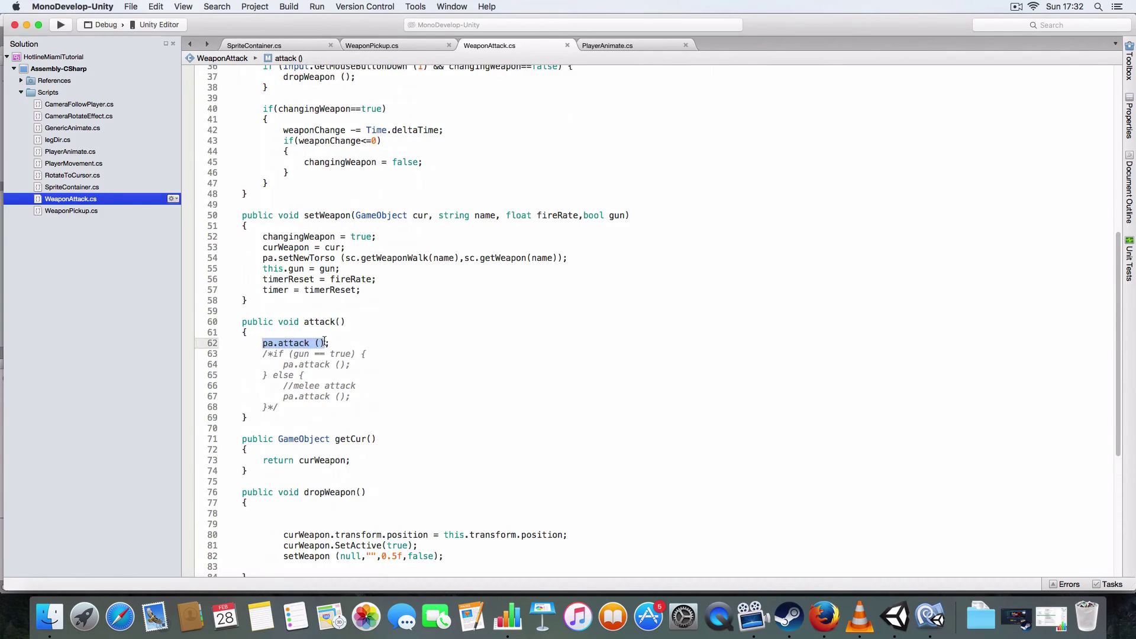
pyautogui.click(631, 46)
pyautogui.scroll(-8, 393, 331)
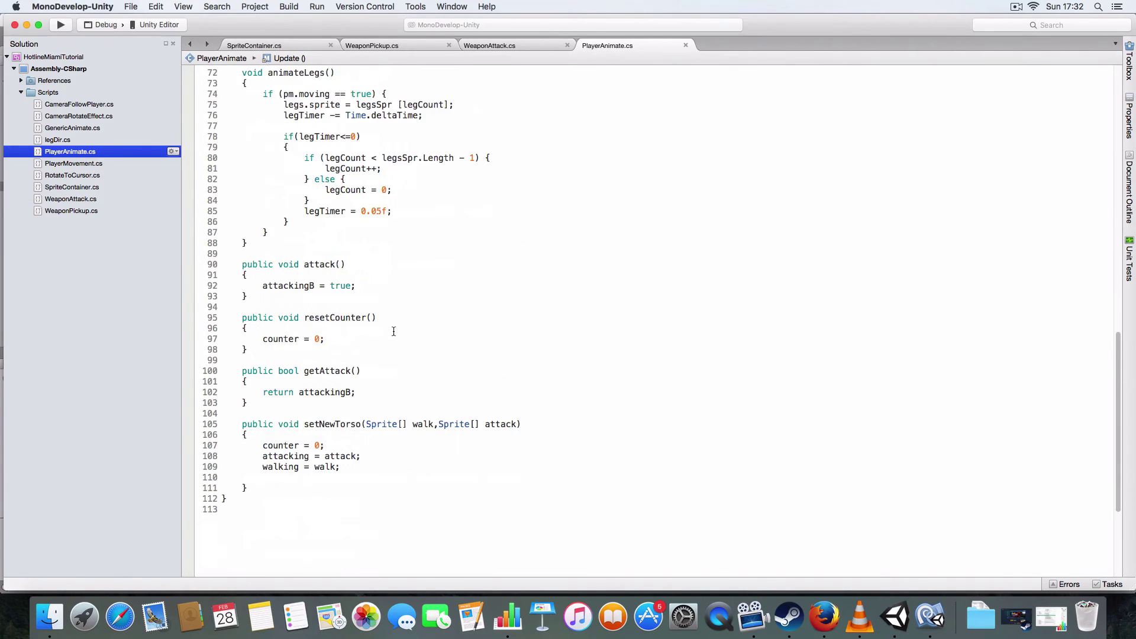
pyautogui.moveTo(242, 287); pyautogui.dragTo(384, 284)
pyautogui.click(414, 284)
pyautogui.scroll(5, 414, 283)
pyautogui.scroll(3, 413, 283)
pyautogui.scroll(3, 417, 277)
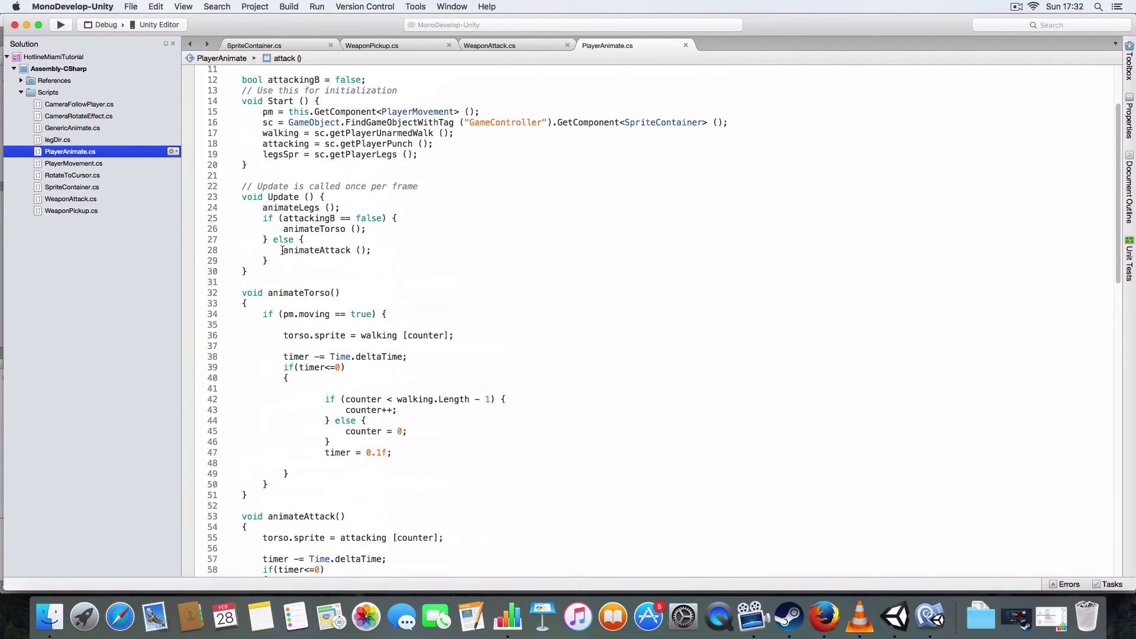
pyautogui.moveTo(283, 251); pyautogui.dragTo(394, 250)
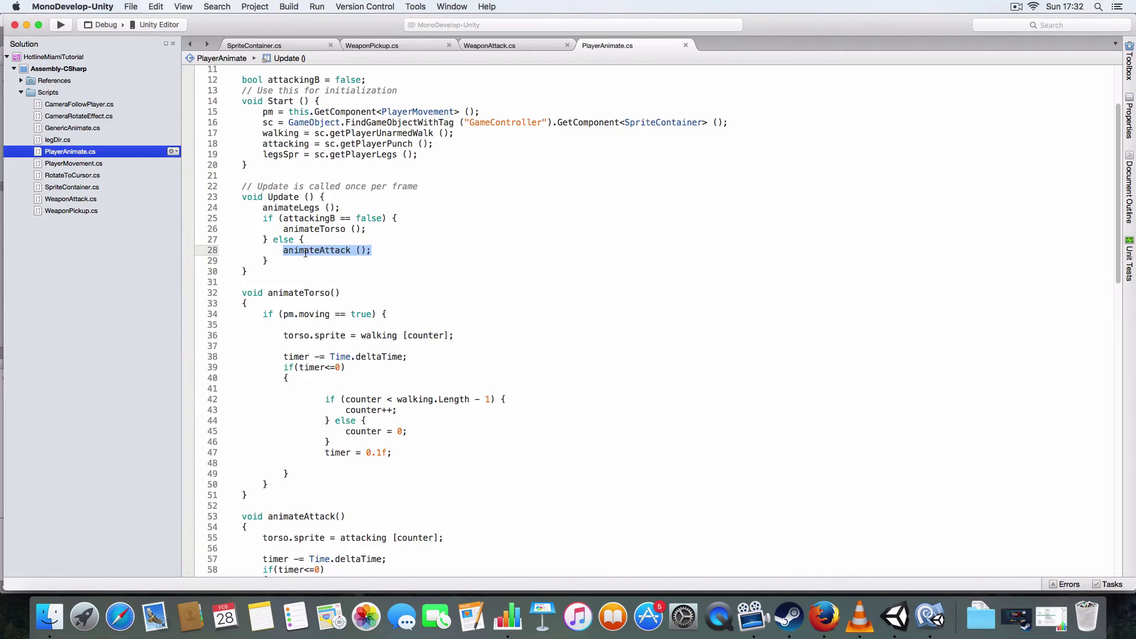
pyautogui.moveTo(282, 229); pyautogui.dragTo(369, 229)
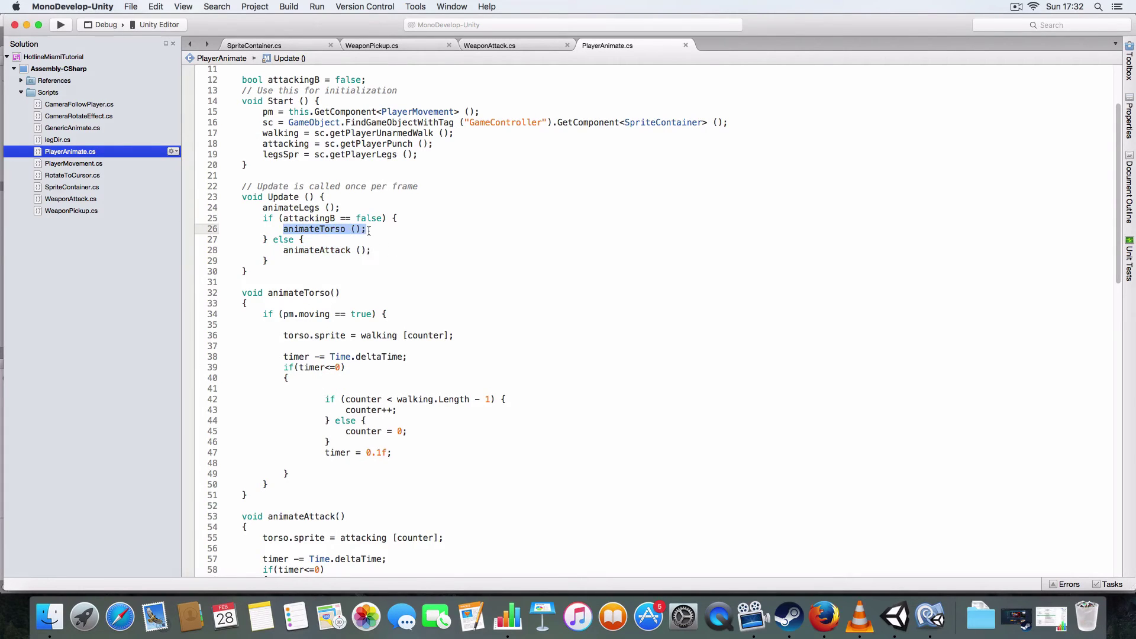
pyautogui.click(386, 268)
pyautogui.scroll(-5, 307, 313)
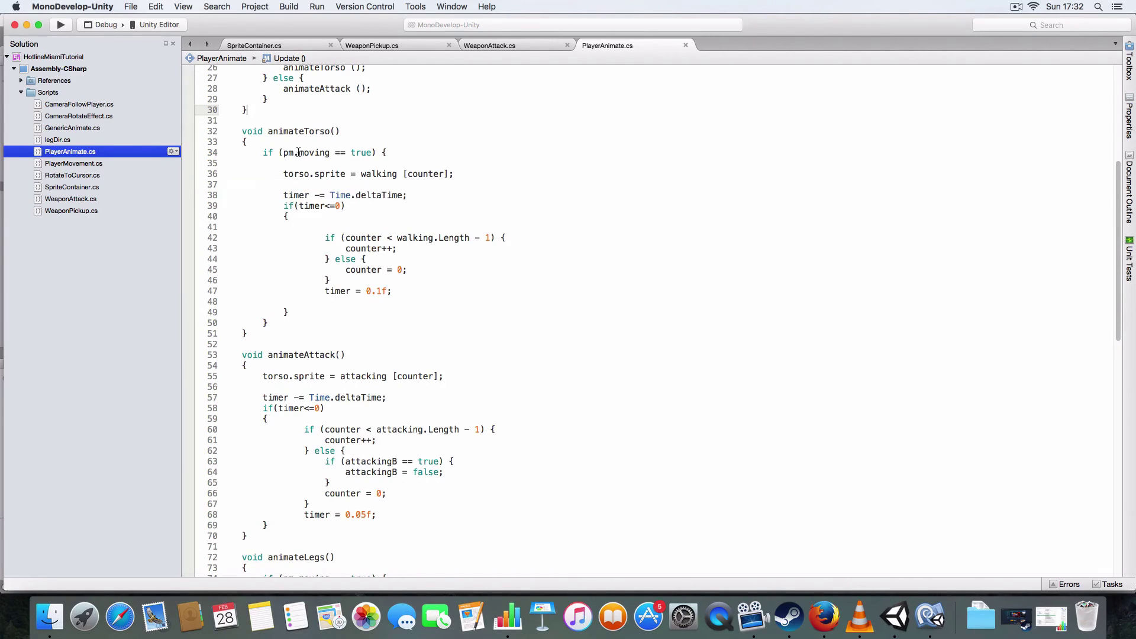
pyautogui.scroll(-3, 325, 406)
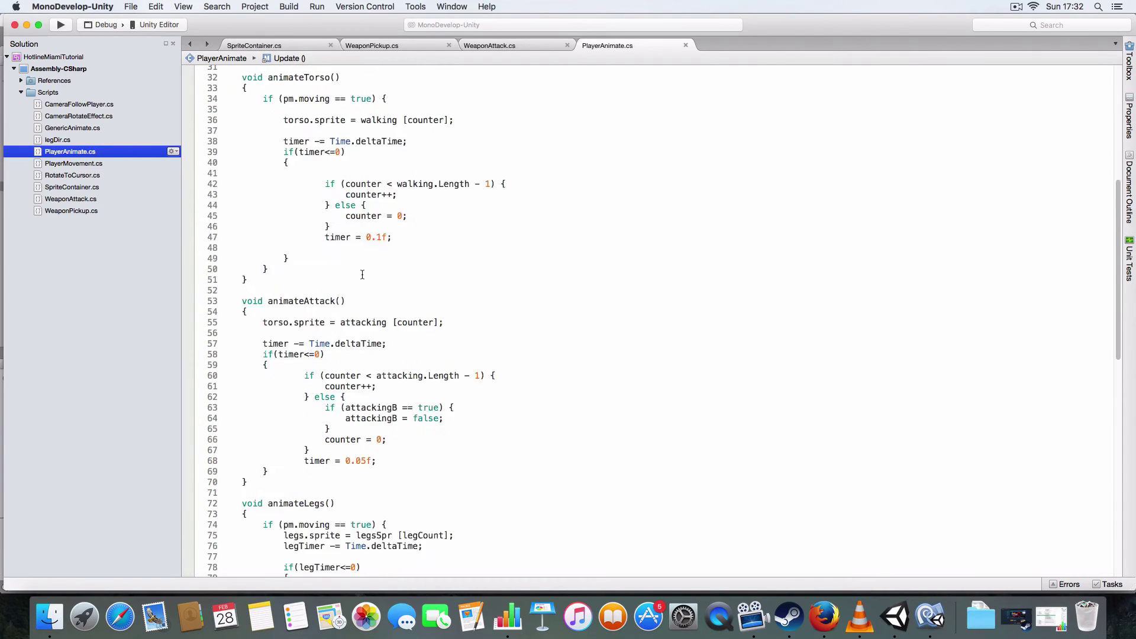
pyautogui.scroll(-2, 325, 406)
pyautogui.scroll(3, 300, 244)
pyautogui.moveTo(262, 153); pyautogui.dragTo(391, 152)
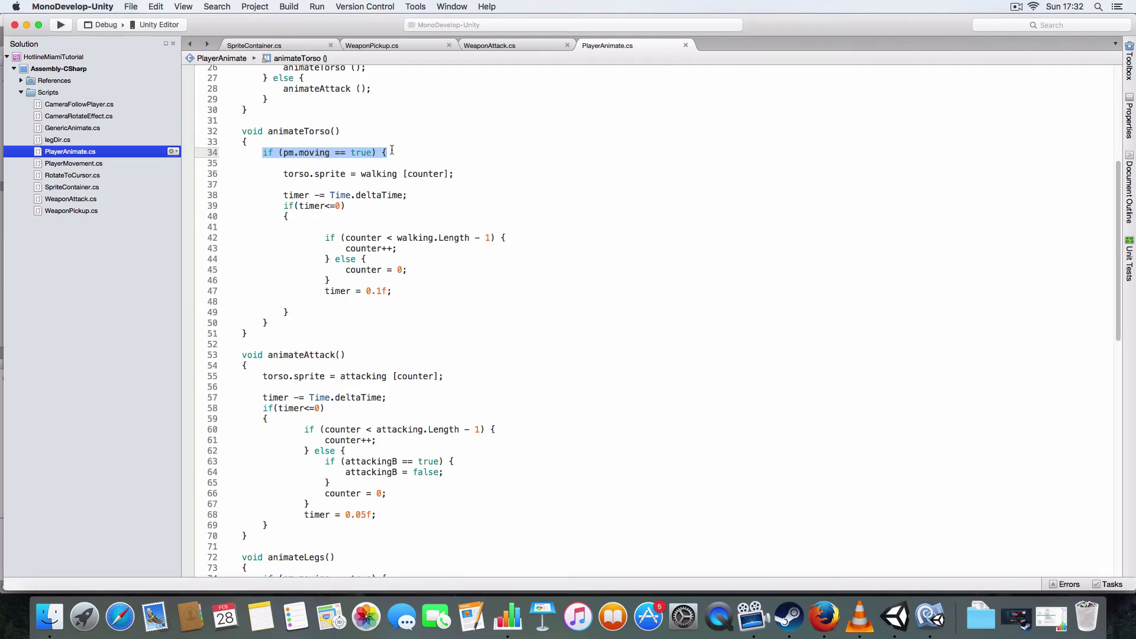
pyautogui.click(376, 364)
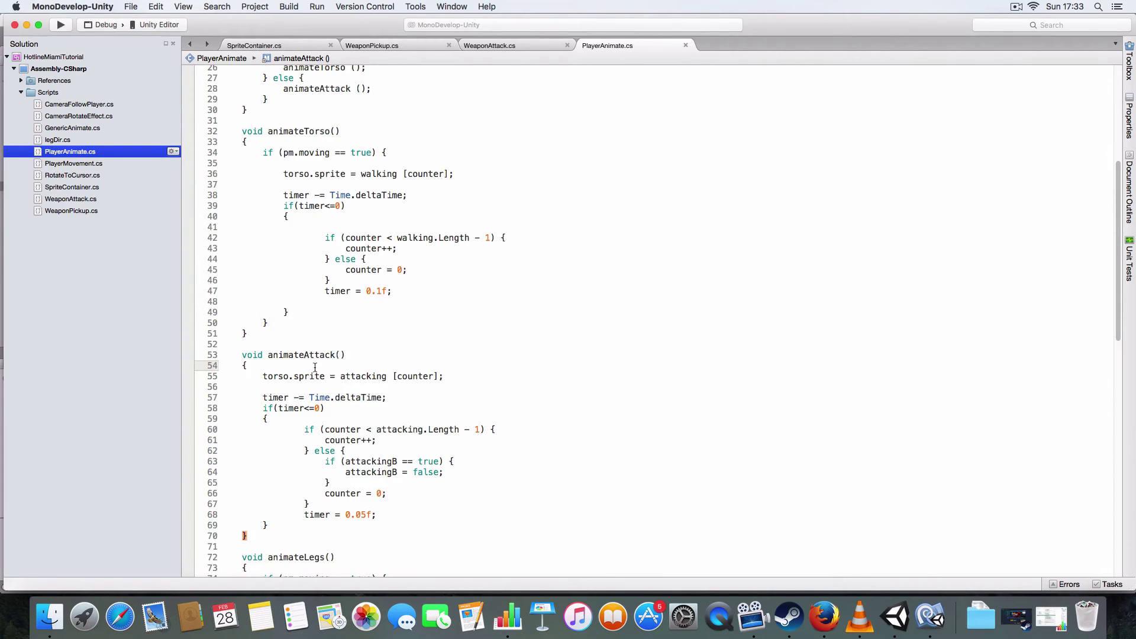
pyautogui.doubleClick(344, 377)
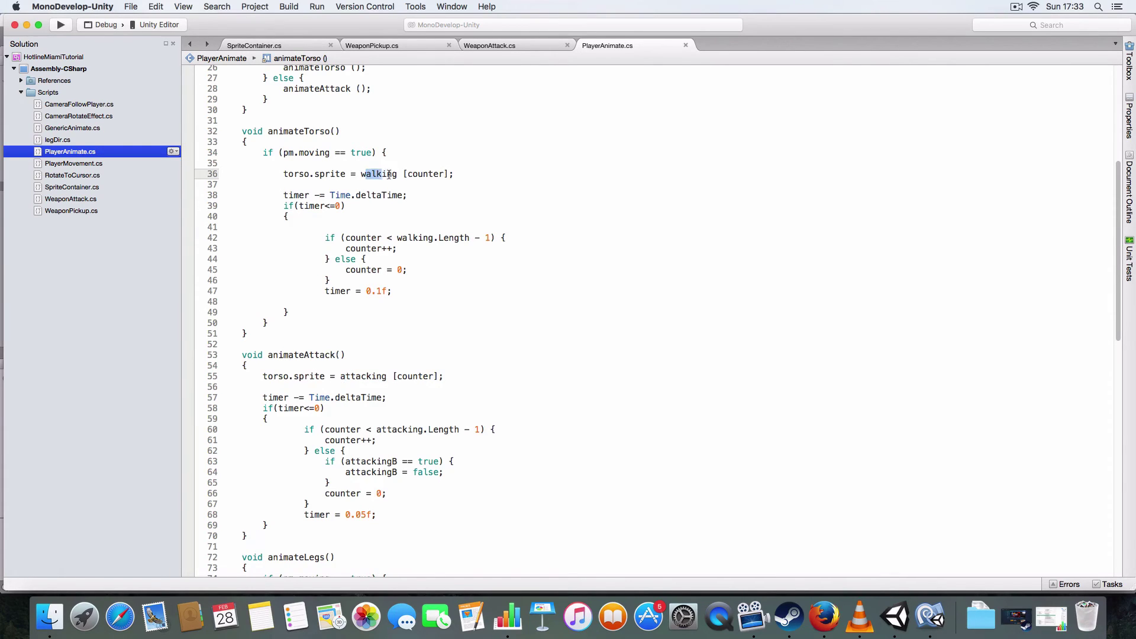
pyautogui.moveTo(361, 174); pyautogui.dragTo(405, 174)
pyautogui.click(435, 227)
pyautogui.scroll(-7, 440, 285)
pyautogui.scroll(-3, 426, 337)
pyautogui.scroll(-2, 400, 372)
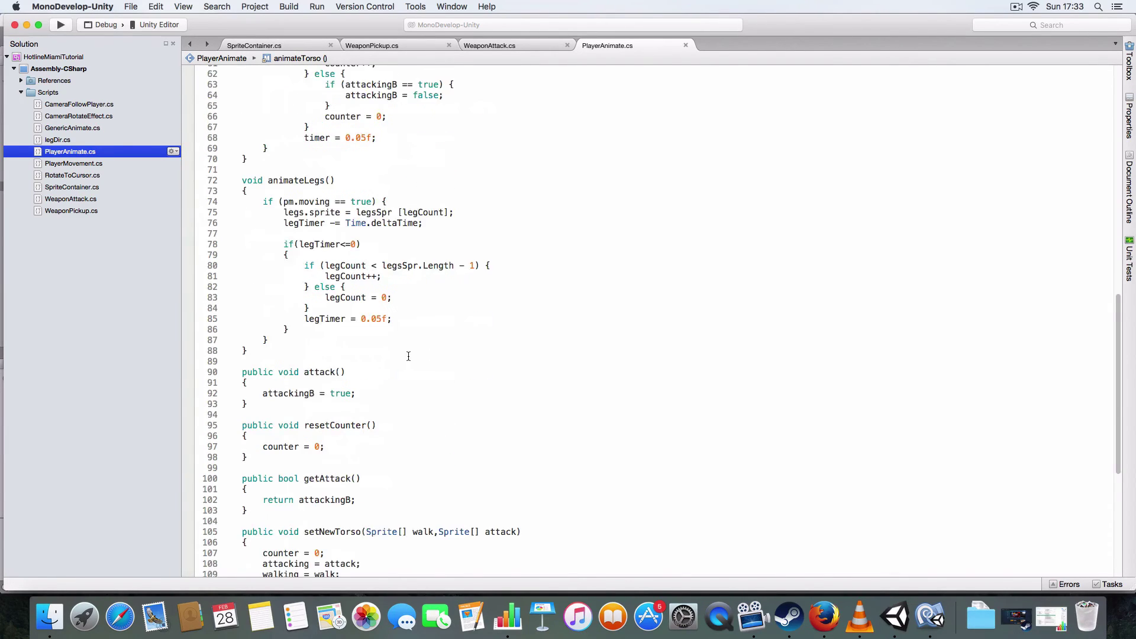
pyautogui.scroll(-2, 370, 413)
pyautogui.moveTo(249, 404); pyautogui.dragTo(240, 374)
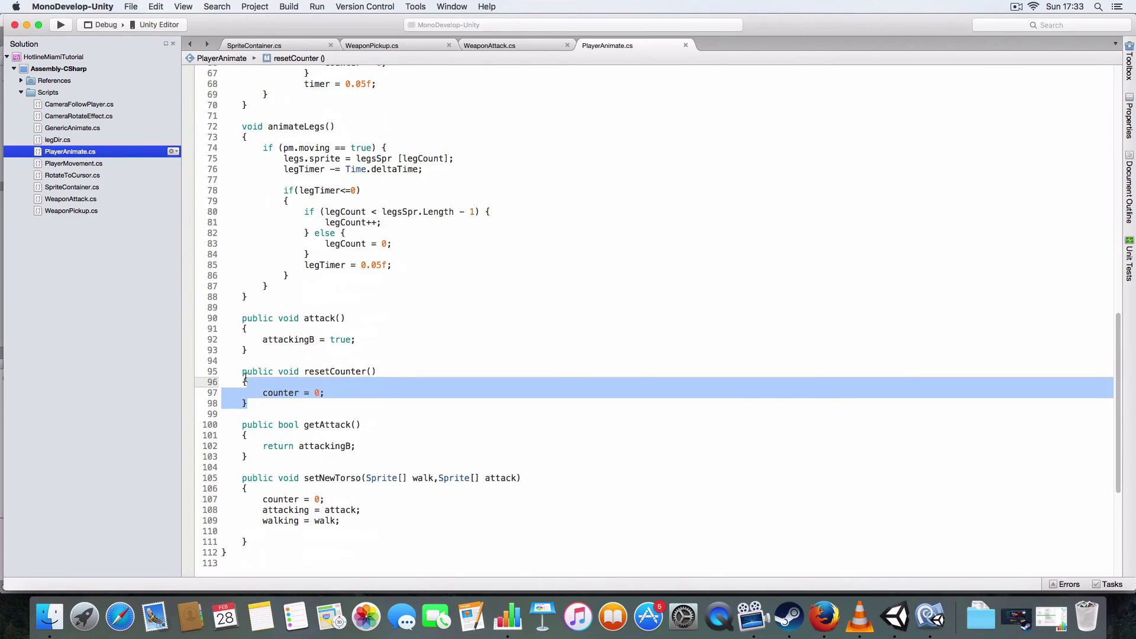
pyautogui.click(495, 376)
pyautogui.scroll(5, 445, 311)
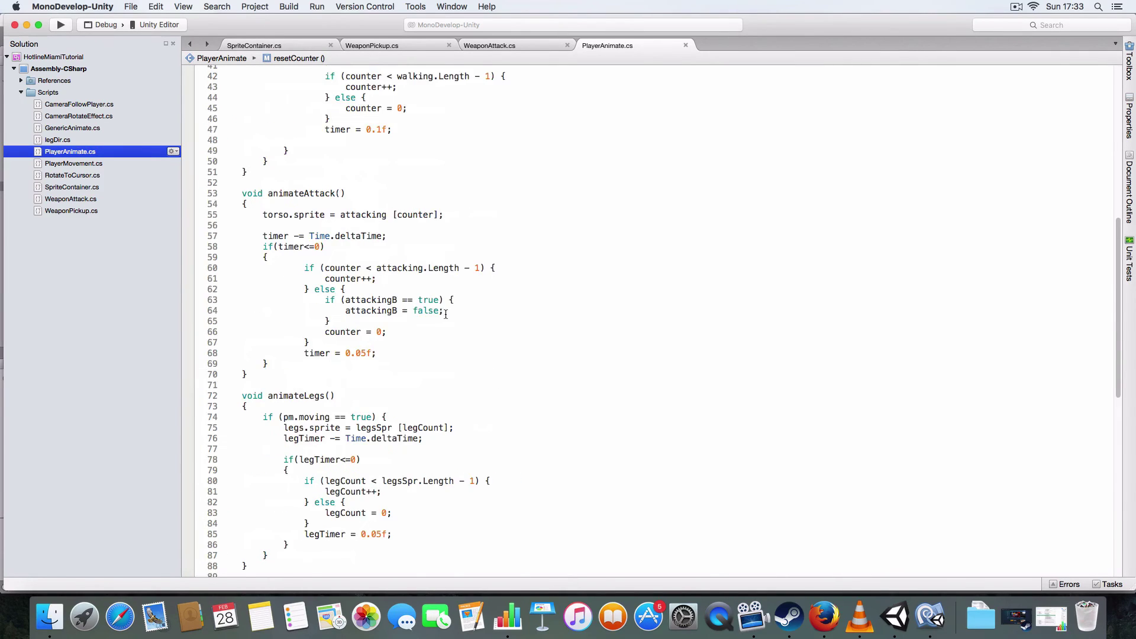
pyautogui.scroll(3, 426, 224)
pyautogui.doubleClick(348, 194)
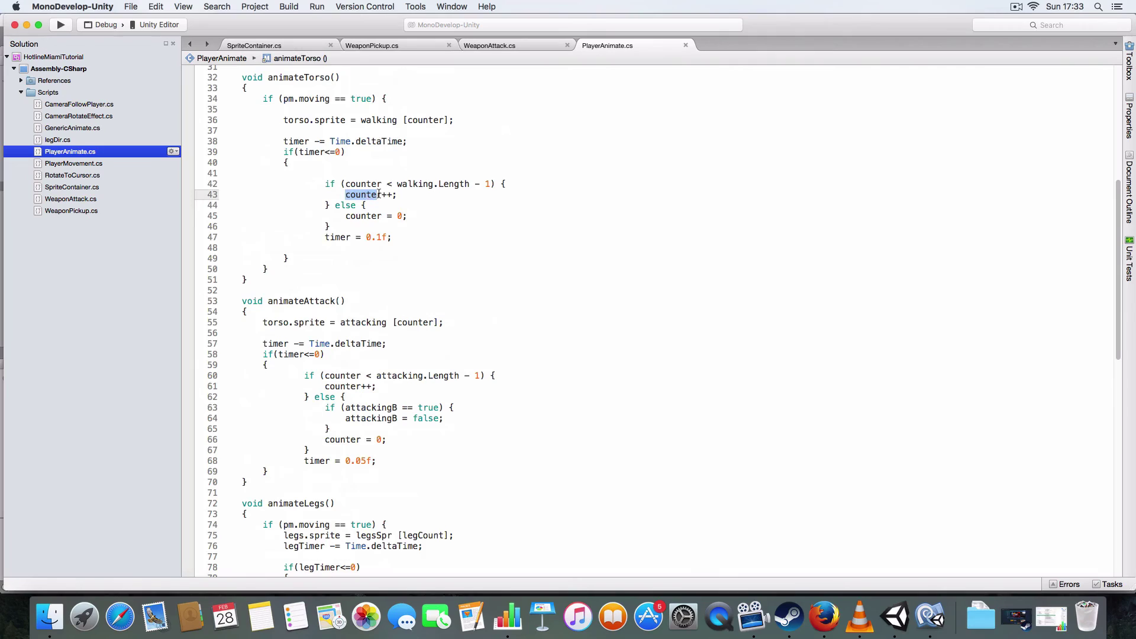
pyautogui.click(435, 344)
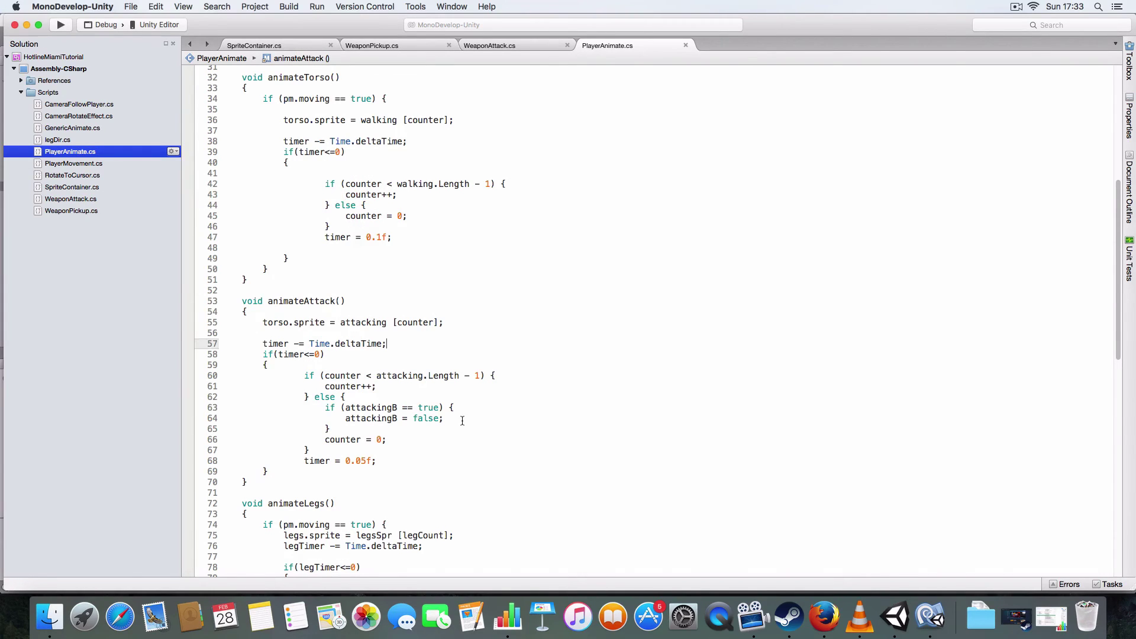
pyautogui.scroll(-6, 444, 381)
pyautogui.scroll(-8, 375, 479)
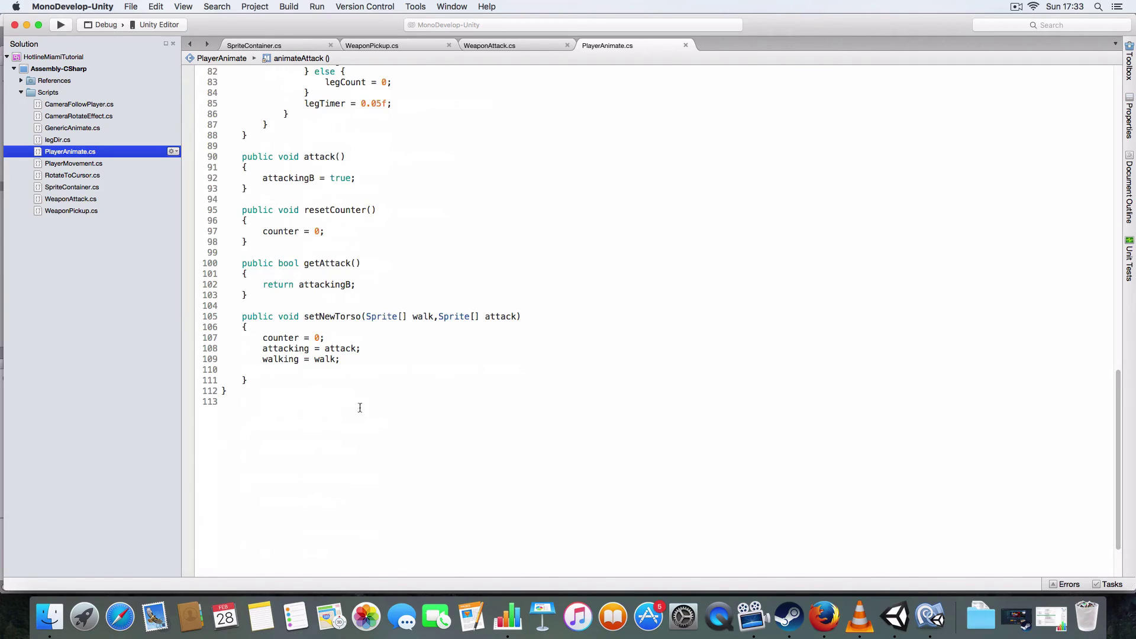
pyautogui.click(238, 316)
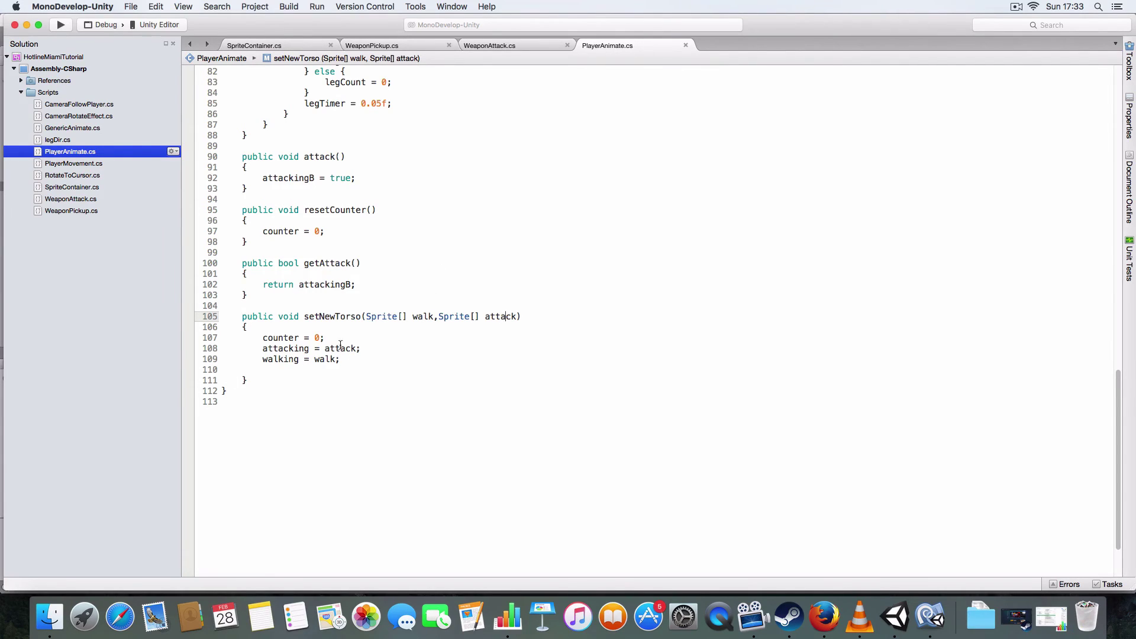
pyautogui.press('Down')
pyautogui.press('Down')
pyautogui.press('Down')
pyautogui.press('Up')
pyautogui.press('Up')
pyautogui.press('Up')
pyautogui.click(290, 361)
pyautogui.click(360, 369)
pyautogui.scroll(10, 383, 371)
pyautogui.scroll(7, 383, 370)
pyautogui.scroll(10, 383, 370)
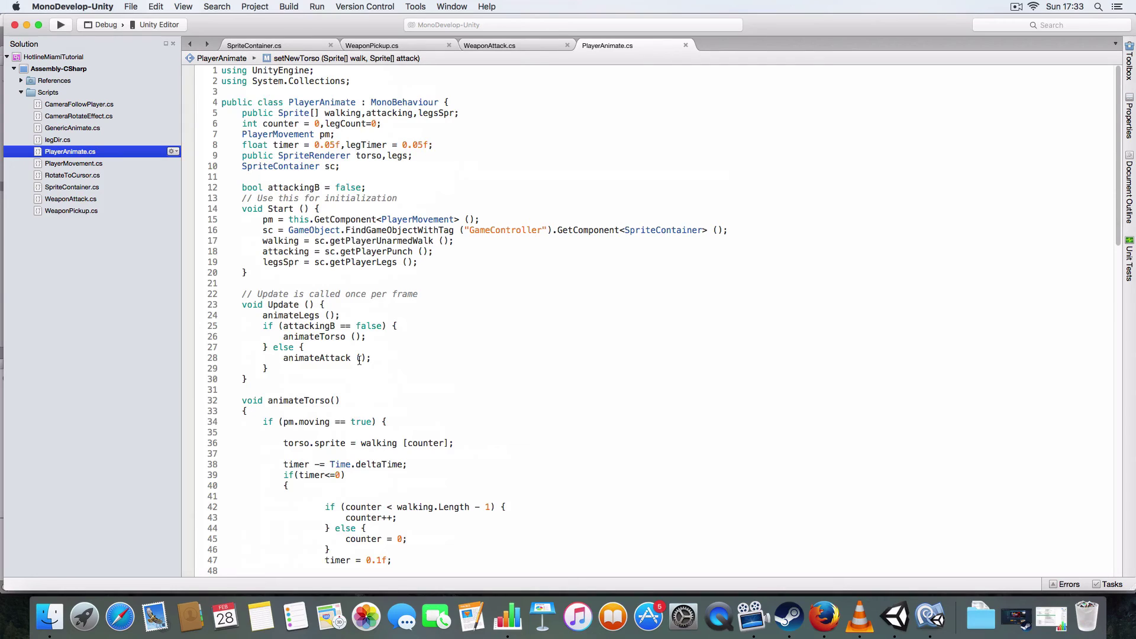
# Step: Review getWeapon, getWeaponWalk and getPlayerPunch in SpriteContainer.cs, then view WeaponPickup.cs
pyautogui.click(278, 46)
pyautogui.scroll(2, 416, 202)
pyautogui.scroll(5, 417, 233)
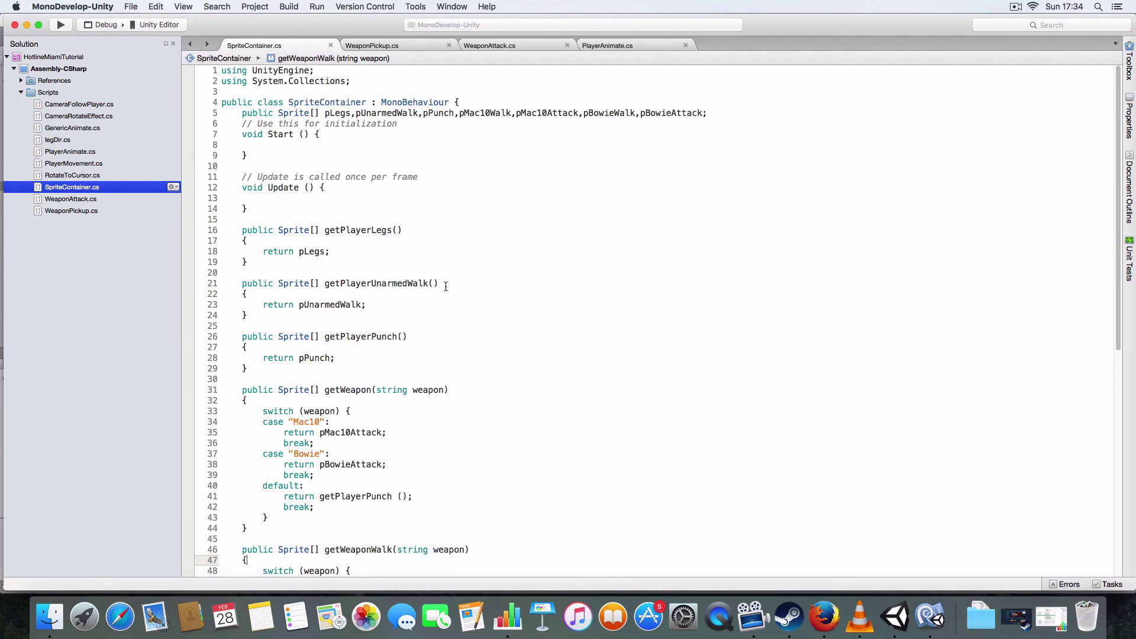
pyautogui.click(325, 336)
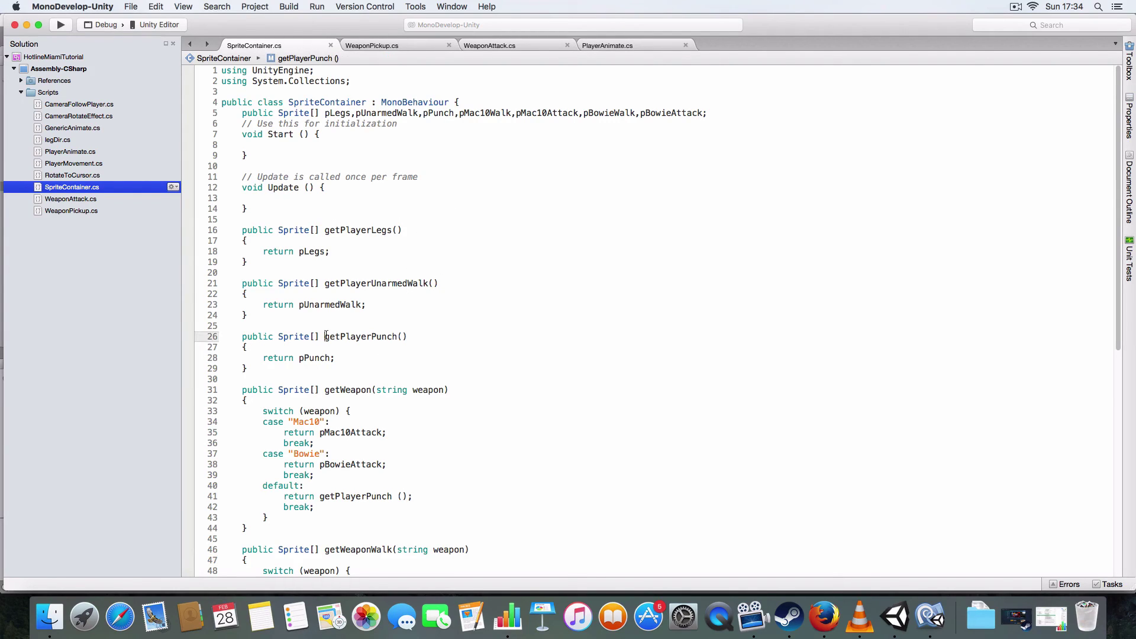
pyautogui.scroll(-5, 345, 333)
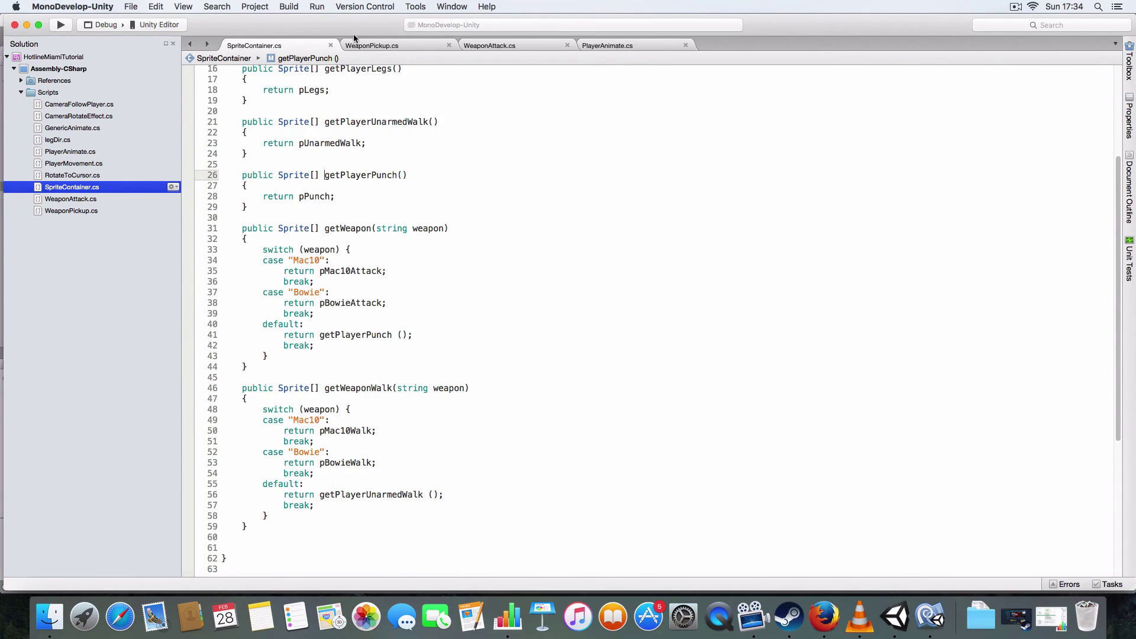
pyautogui.click(370, 44)
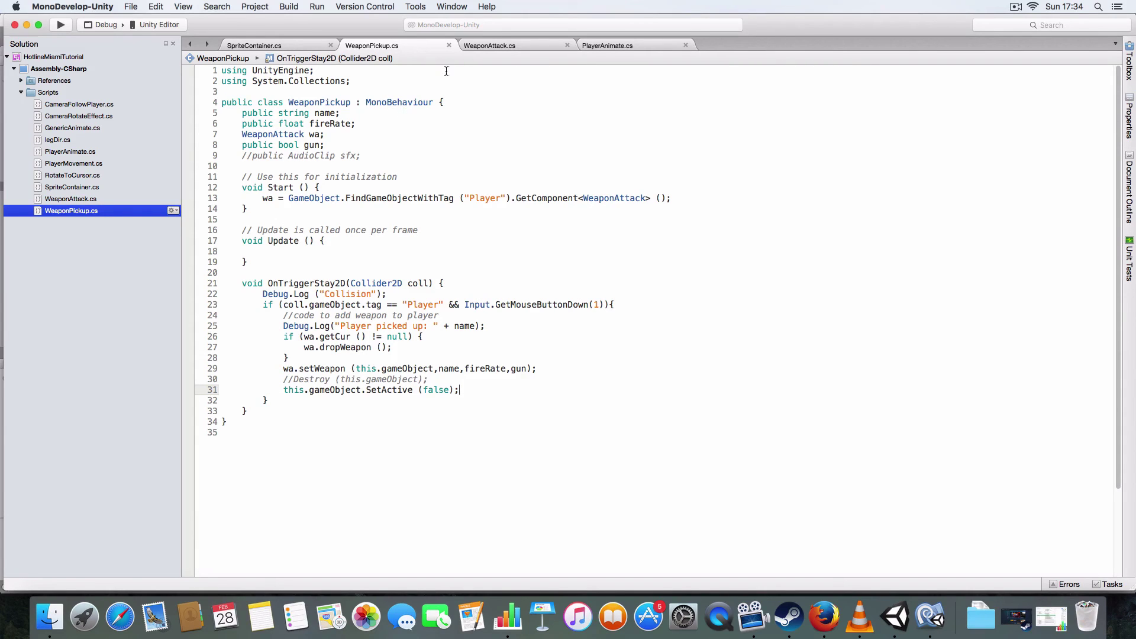
# Step: Return to WeaponAttack.cs, then show PlayerAnimate.cs for review
pyautogui.click(489, 45)
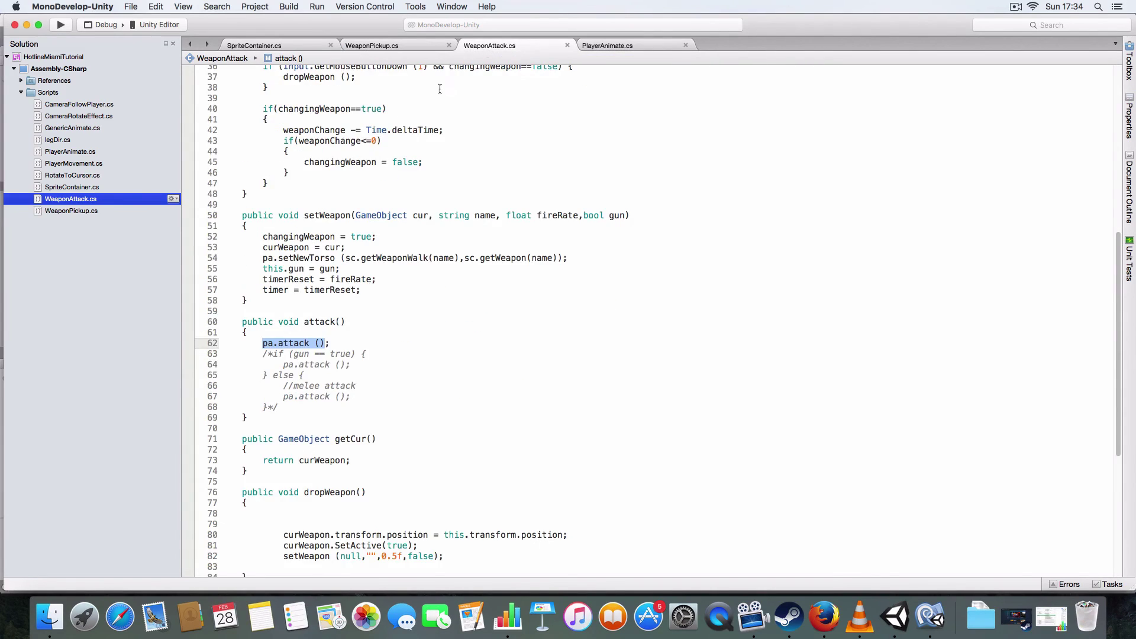
pyautogui.scroll(10, 456, 146)
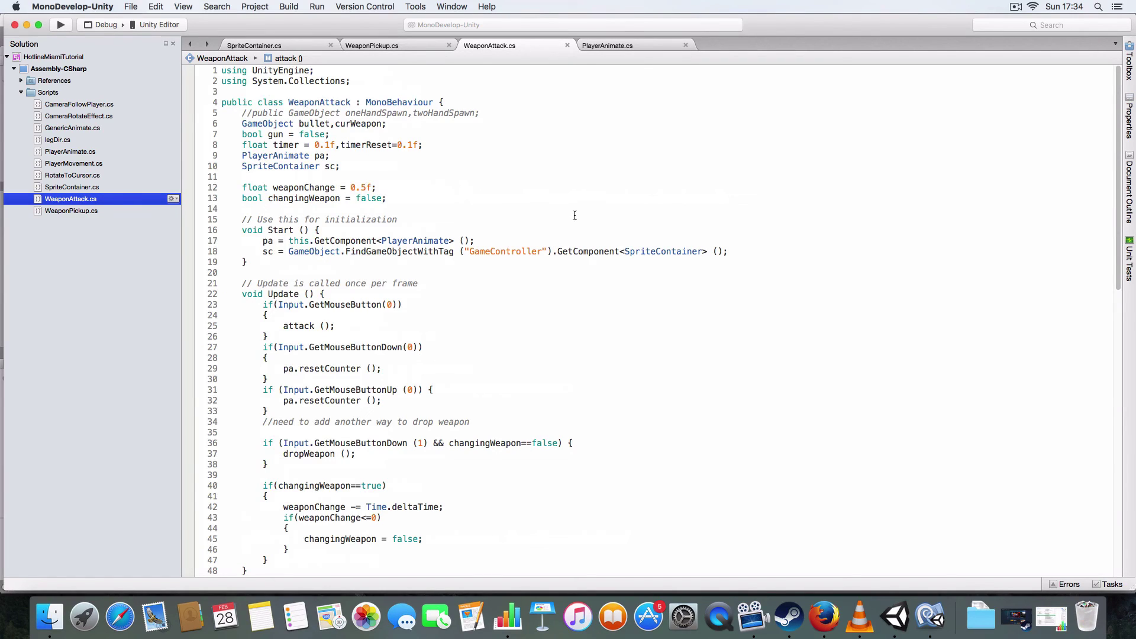
pyautogui.scroll(-4, 574, 215)
pyautogui.scroll(-6, 569, 217)
pyautogui.scroll(-4, 561, 217)
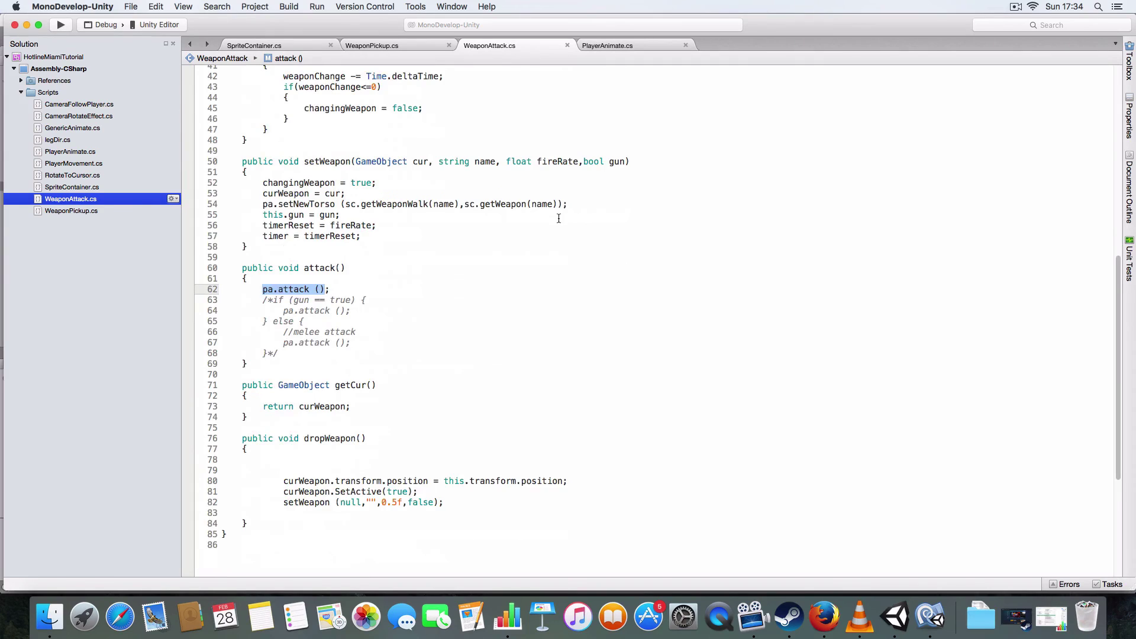
pyautogui.scroll(-3, 558, 218)
pyautogui.scroll(2, 555, 217)
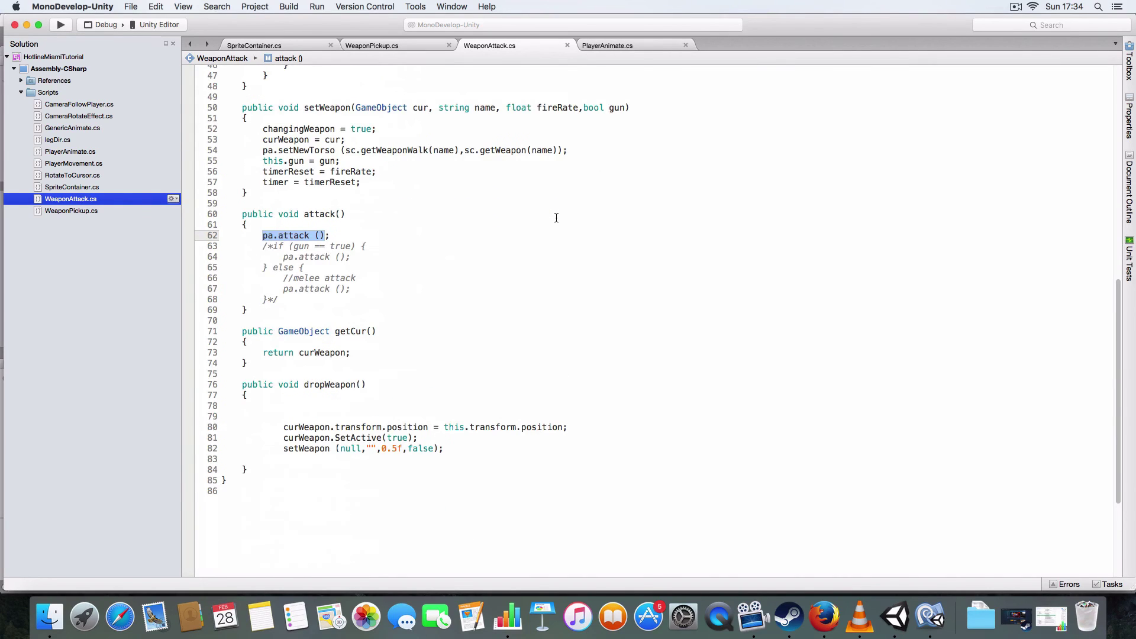
pyautogui.click(615, 46)
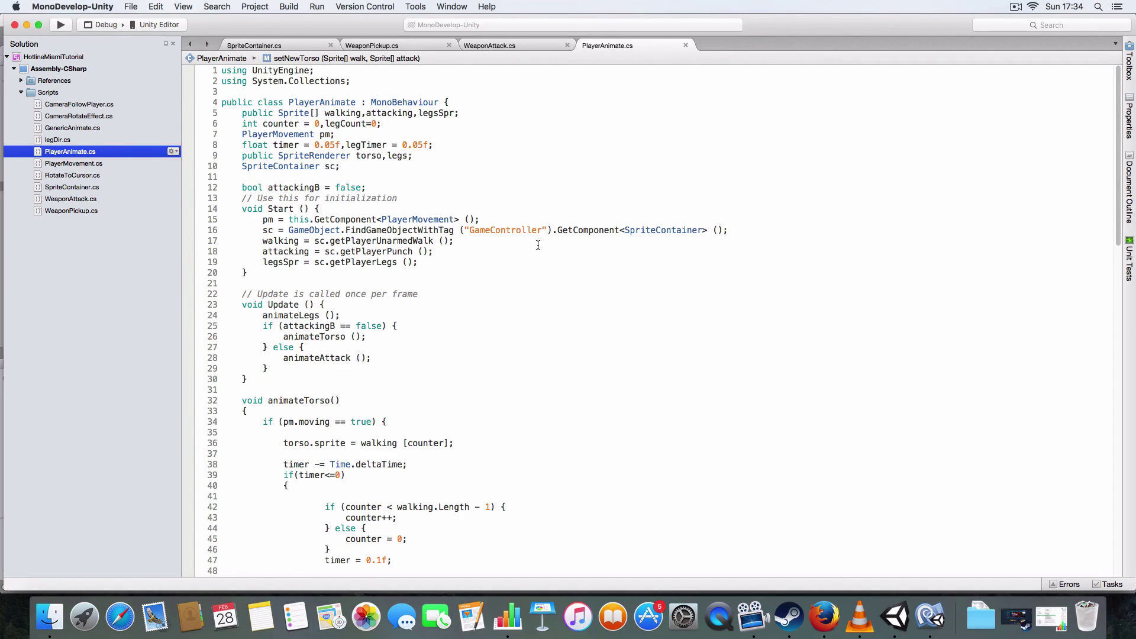
pyautogui.scroll(-2, 537, 246)
pyautogui.scroll(-2, 537, 245)
pyautogui.scroll(-5, 535, 244)
pyautogui.scroll(-1, 533, 244)
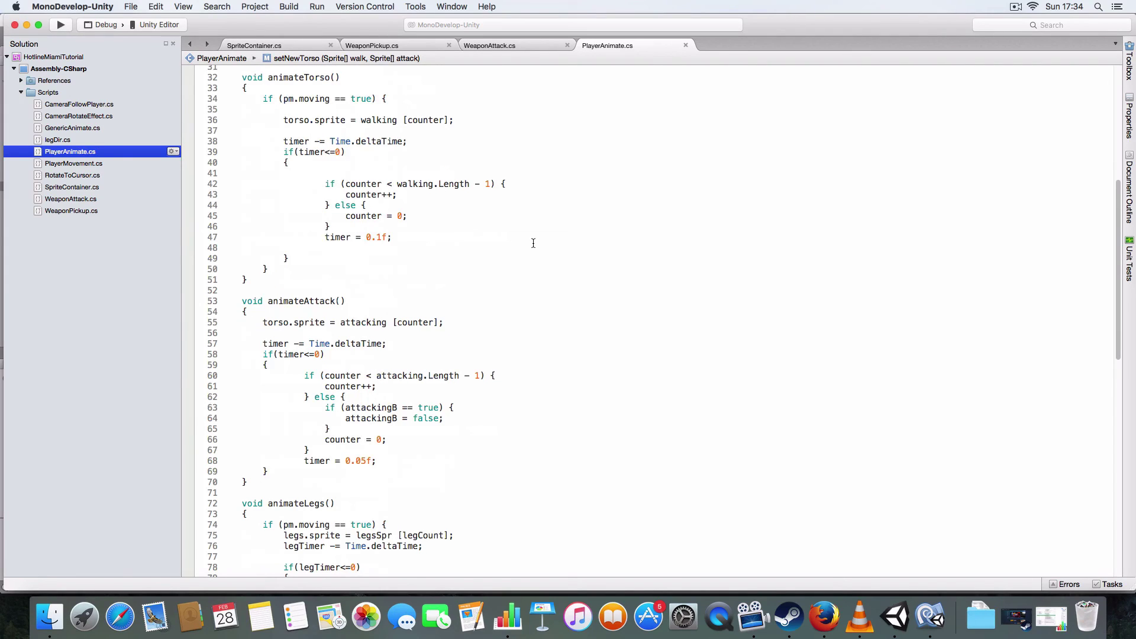
pyautogui.scroll(-2, 533, 242)
pyautogui.scroll(-2, 533, 243)
pyautogui.scroll(-5, 533, 242)
pyautogui.scroll(-5, 533, 243)
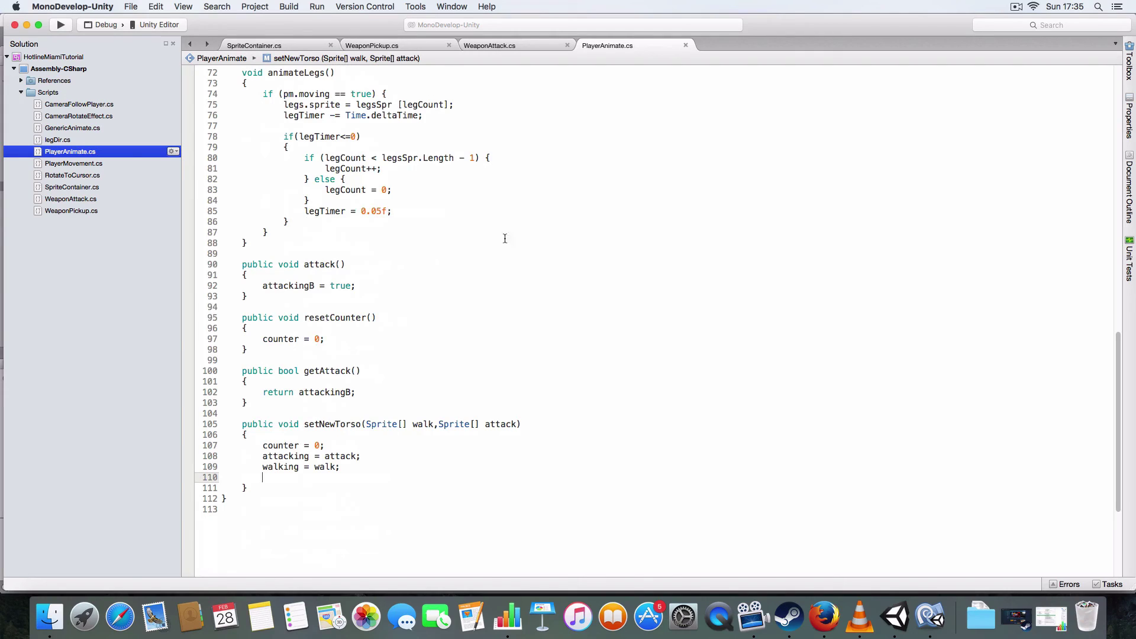
# Step: Start play mode and walk the player over the Mac10 to pick it up
pyautogui.click(27, 26)
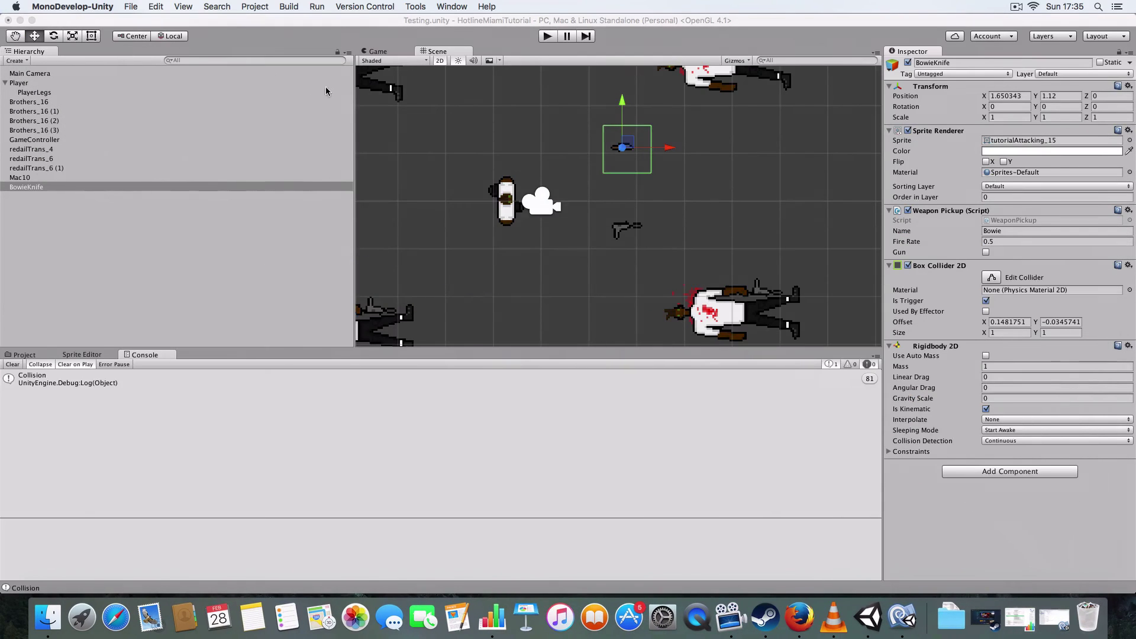
pyautogui.click(547, 35)
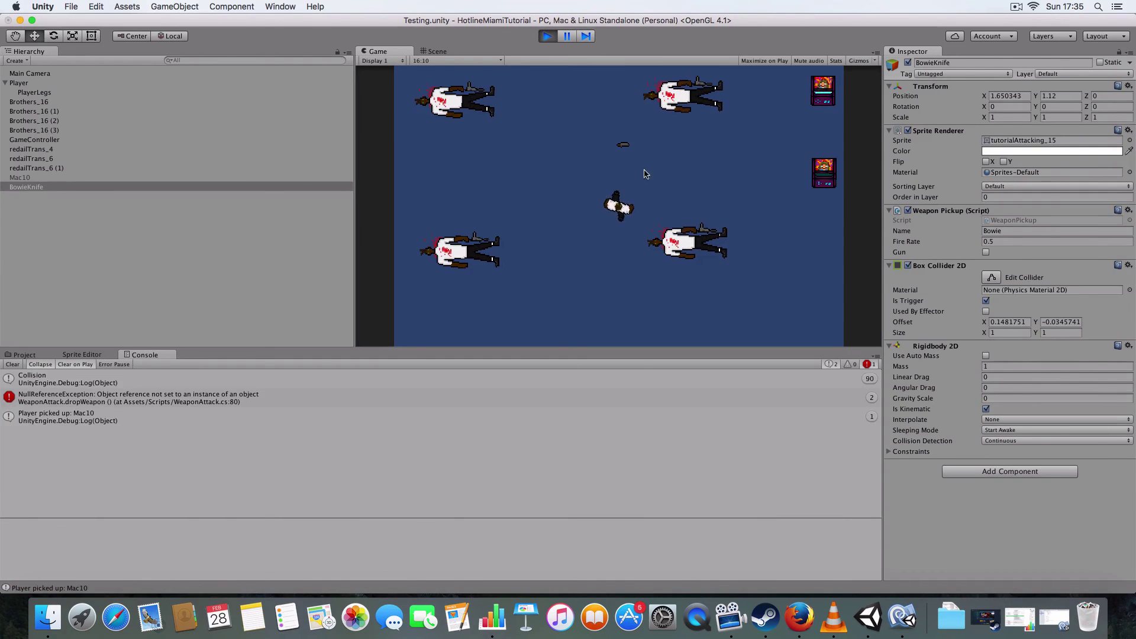
pyautogui.press('w')
pyautogui.press('a')
pyautogui.press('w')
pyautogui.press('d')
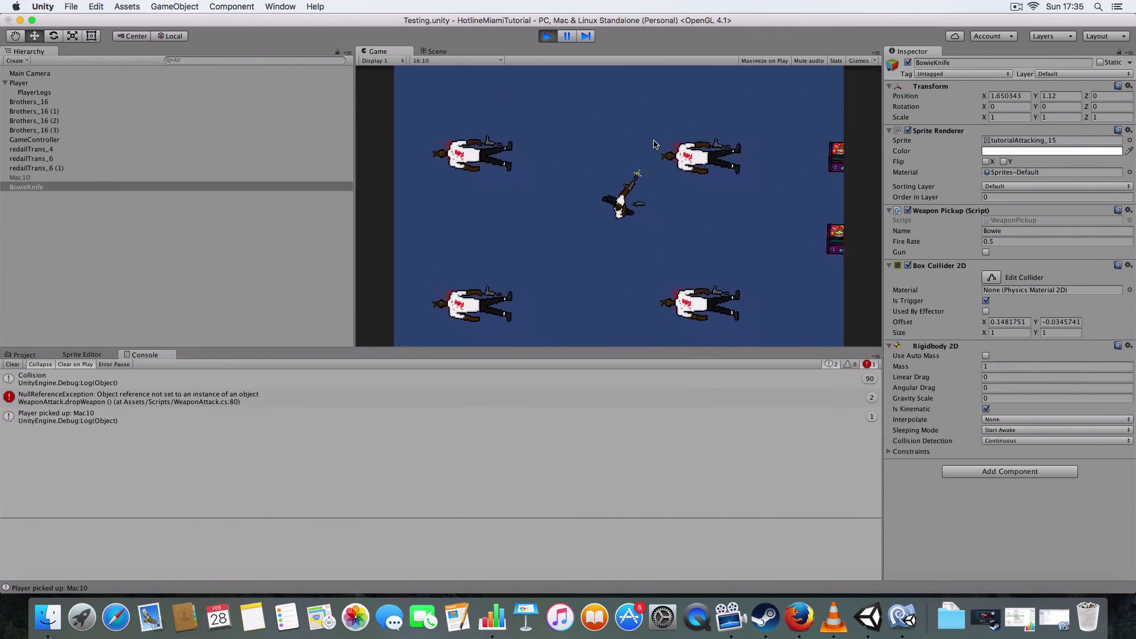
pyautogui.press('s')
pyautogui.press('w')
pyautogui.press('a')
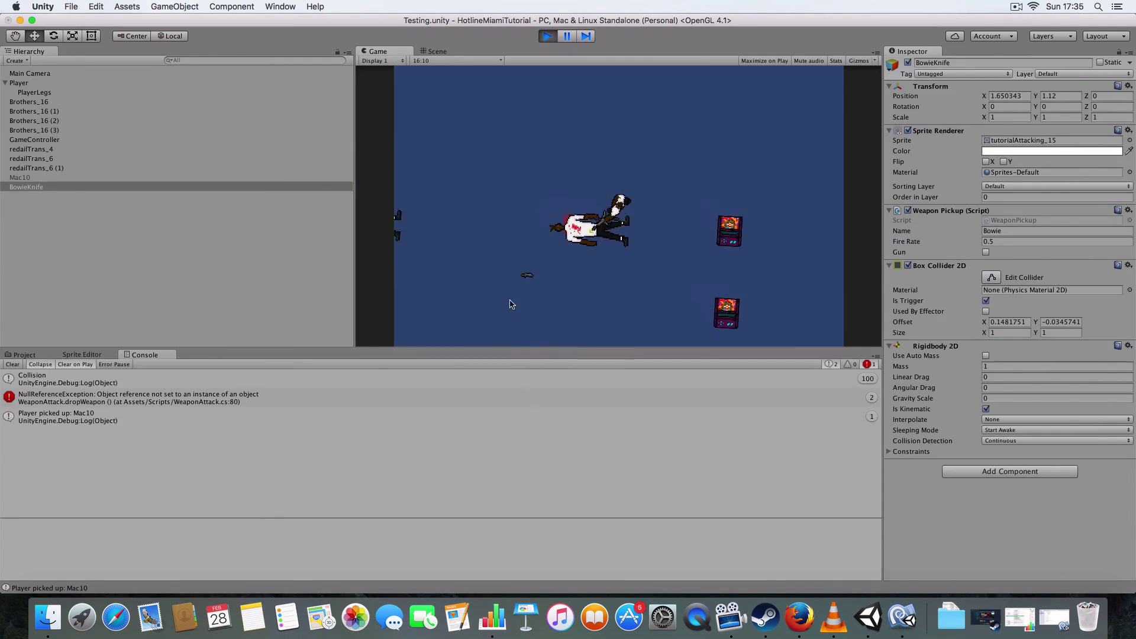
pyautogui.press('s')
pyautogui.press('d')
pyautogui.press('d')
# Step: Walk onto the Bowie knife and swap it for the Mac10, dropping the gun
pyautogui.press('a')
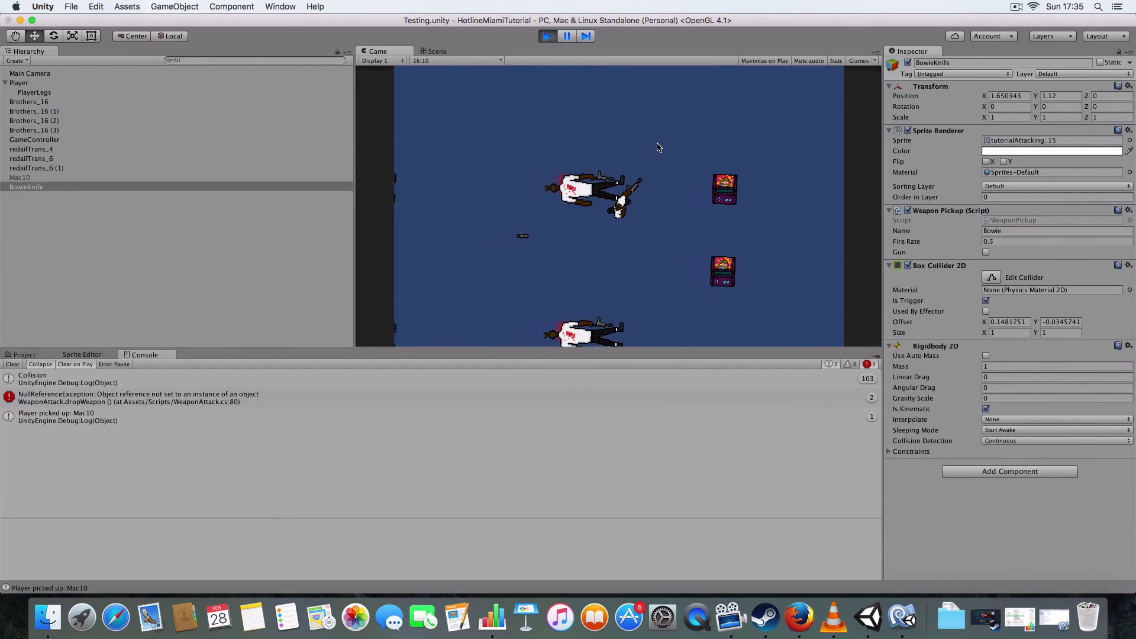
pyautogui.press('w')
pyautogui.rightClick(612, 140)
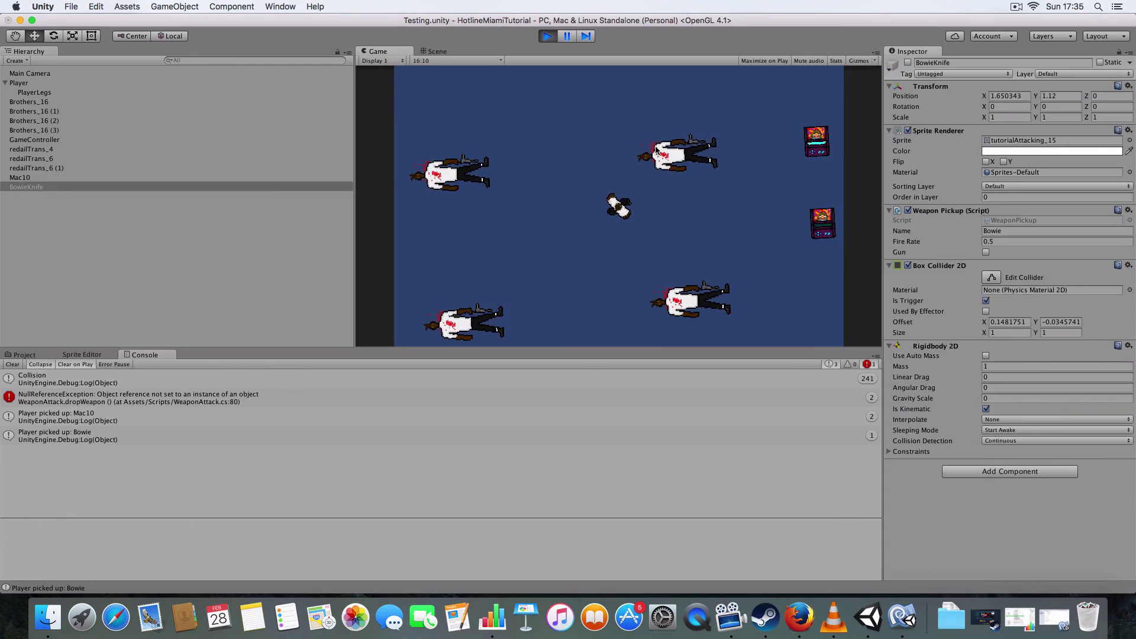
pyautogui.press('d')
pyautogui.press('a')
# Step: Walk the player around the level while holding the Bowie knife
pyautogui.press('w')
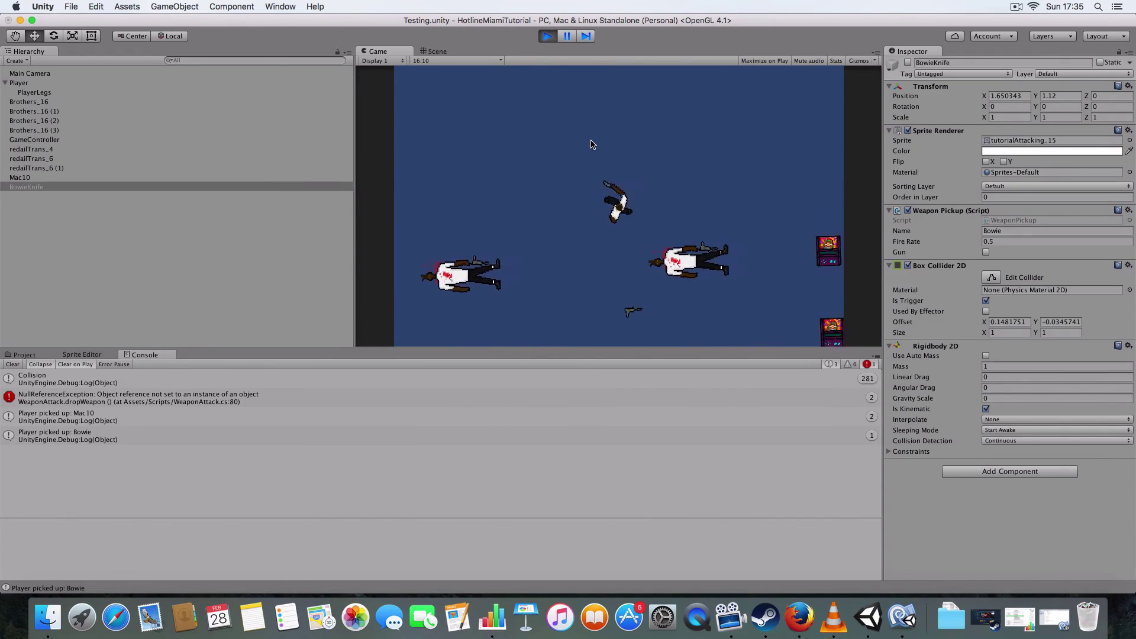
pyautogui.press('s')
pyautogui.press('d')
pyautogui.press('s')
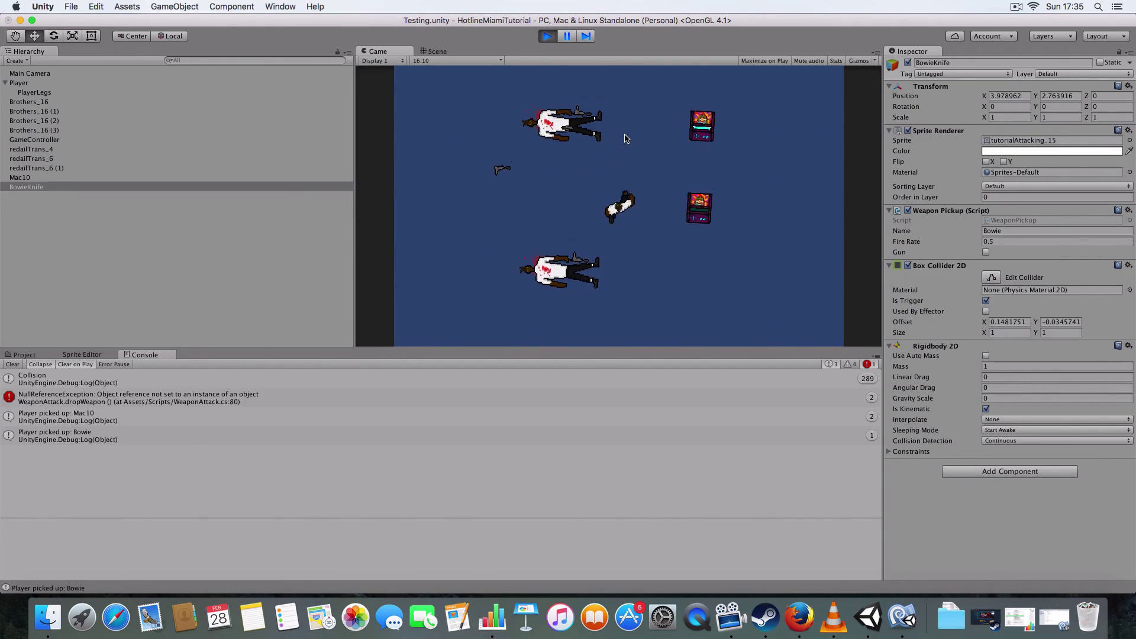
pyautogui.press('w')
pyautogui.press('d')
pyautogui.press('s')
pyautogui.press('d')
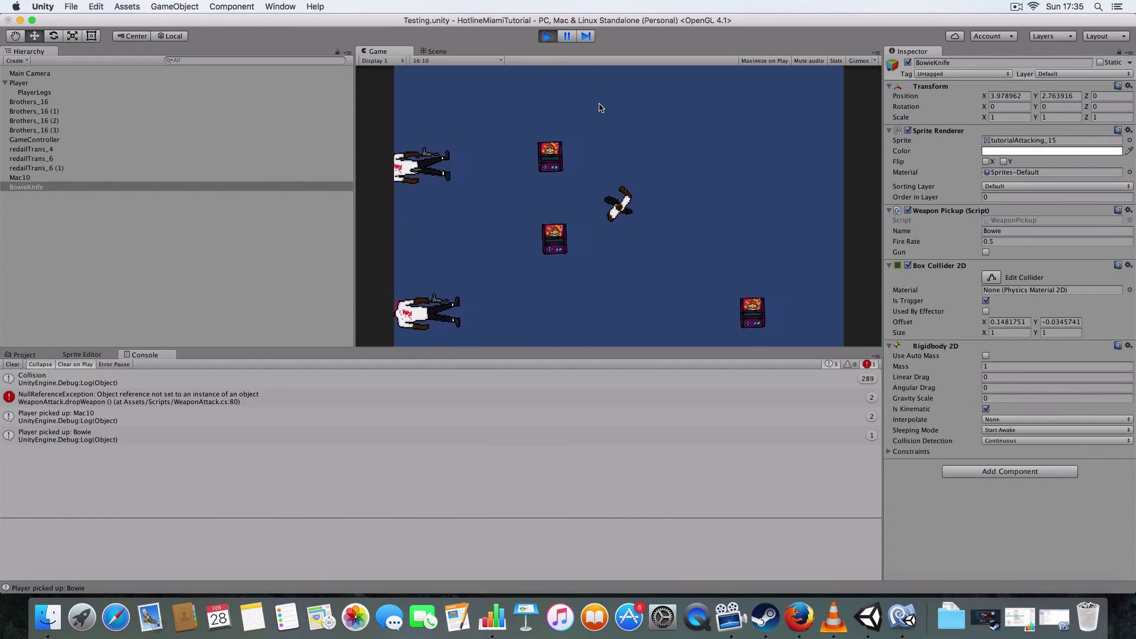
pyautogui.press('a')
pyautogui.press('w')
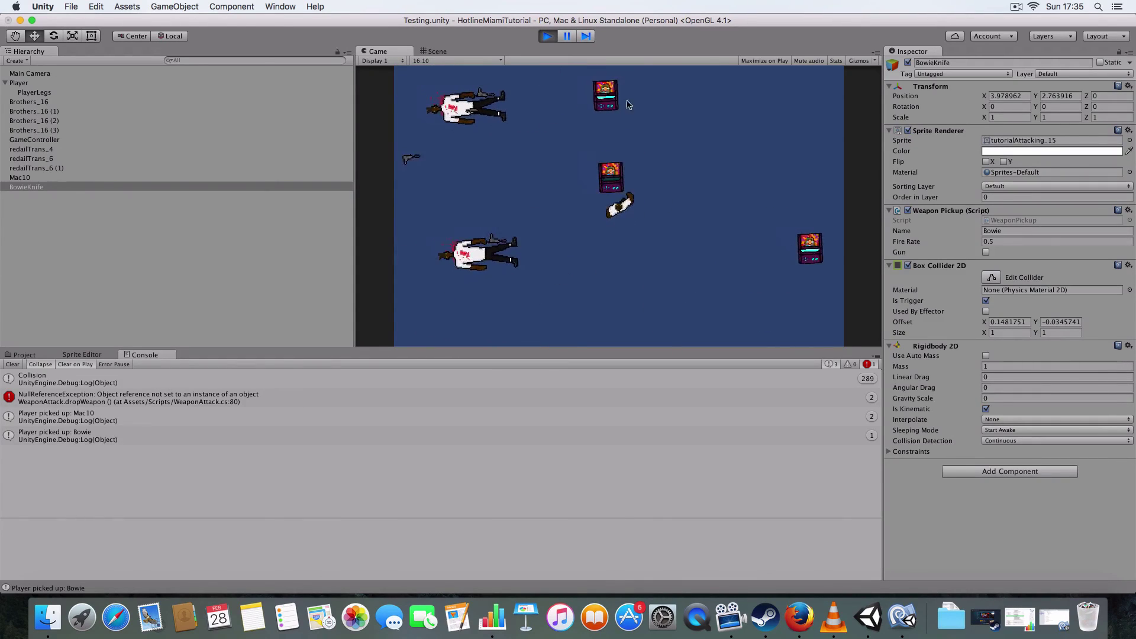
pyautogui.press('d')
pyautogui.press('a')
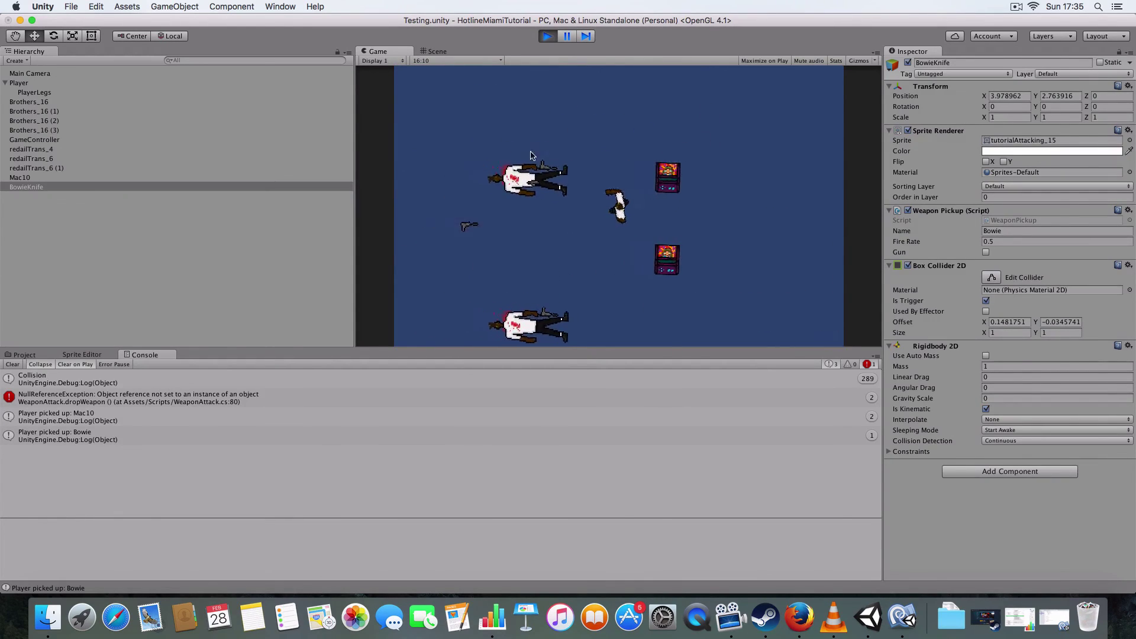
pyautogui.press('d')
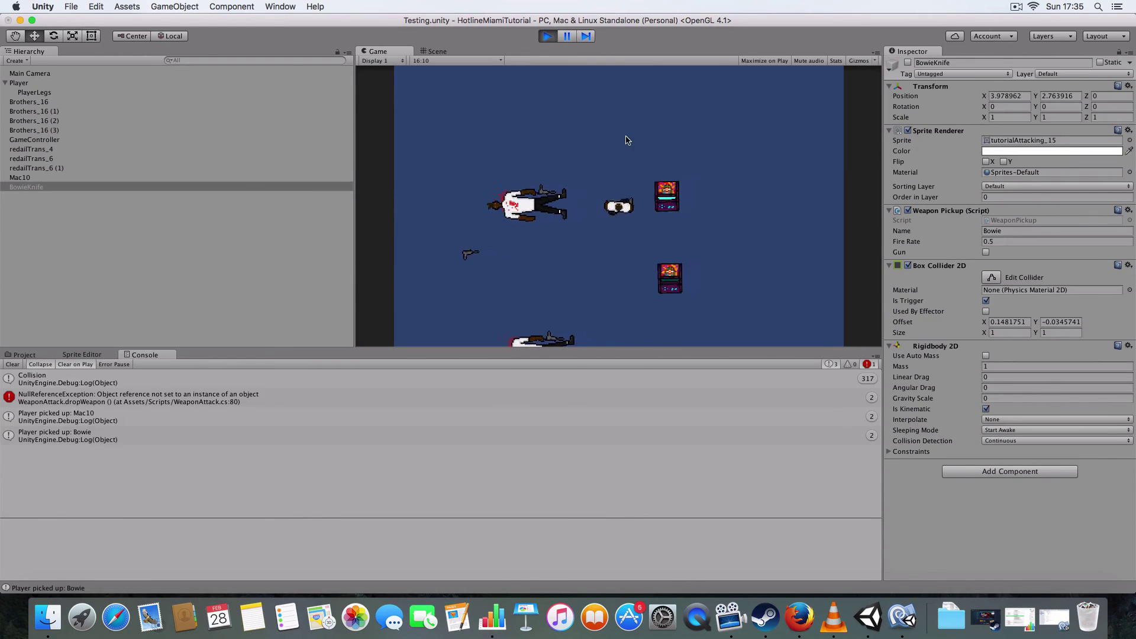
pyautogui.press('s')
# Step: Circle the arcade machines, then walk back near the dropped Mac10
pyautogui.press('a')
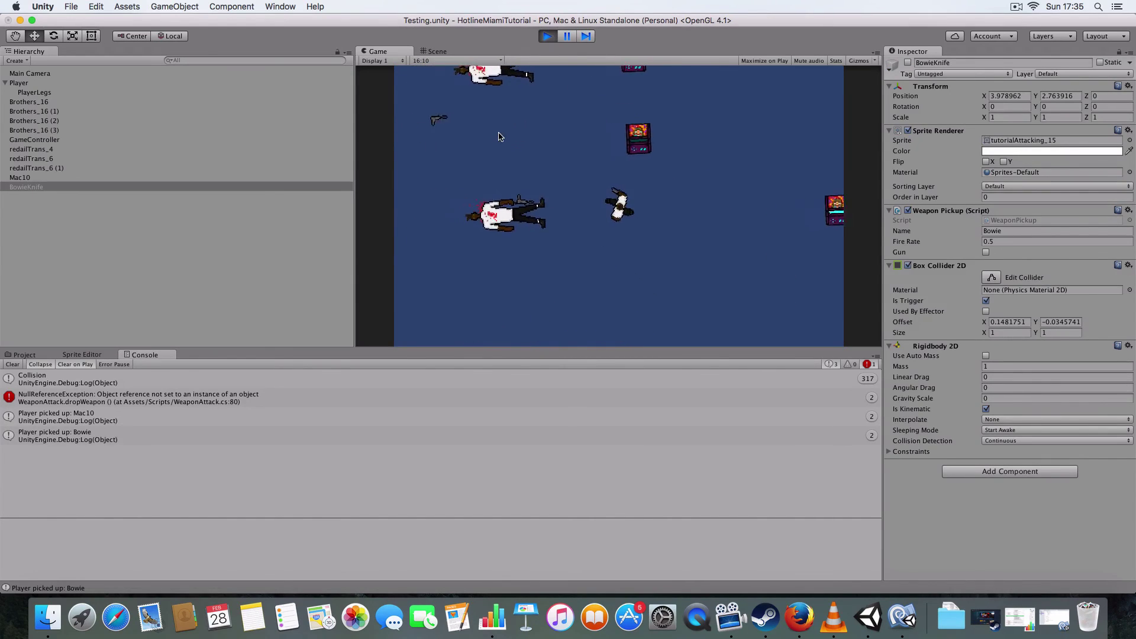
pyautogui.press('w')
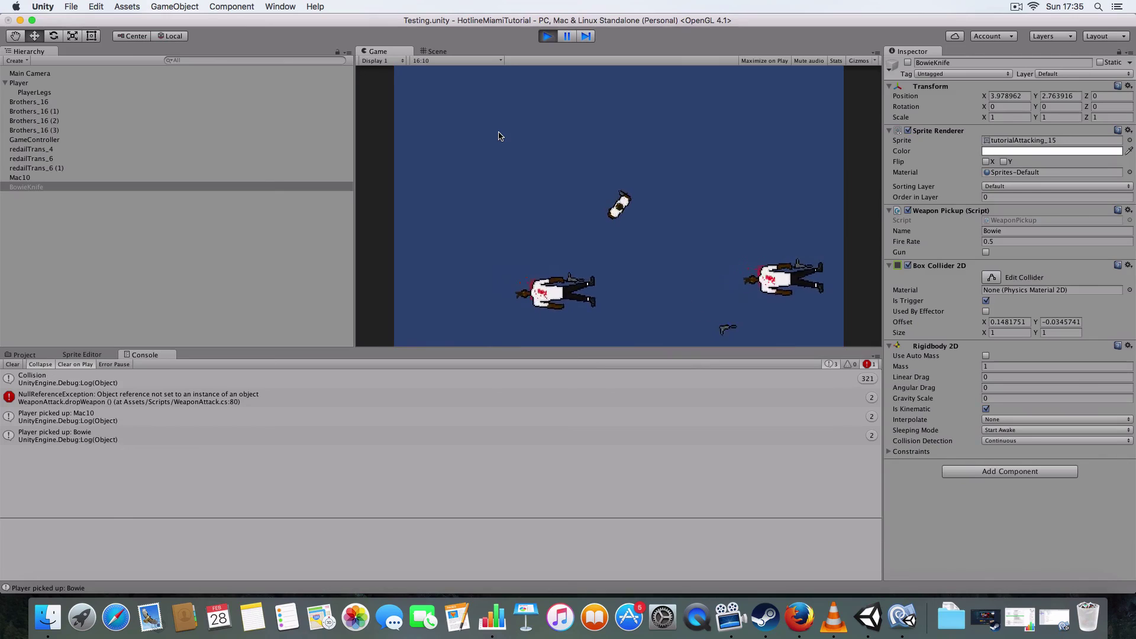
pyautogui.press('s')
pyautogui.press('d')
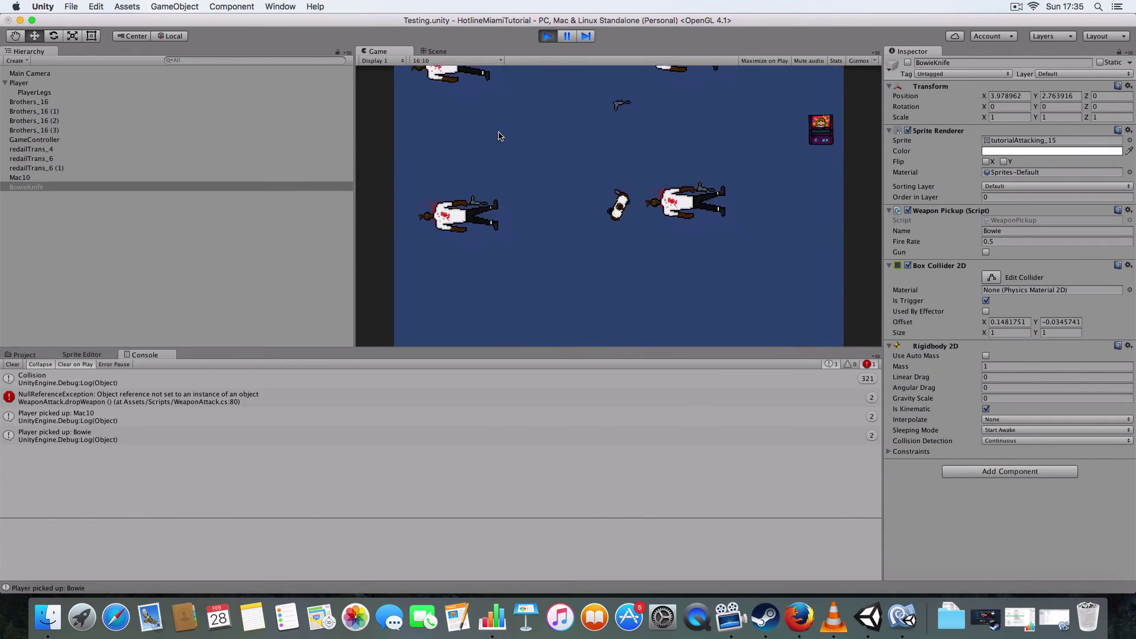
pyautogui.press('w')
pyautogui.press('d')
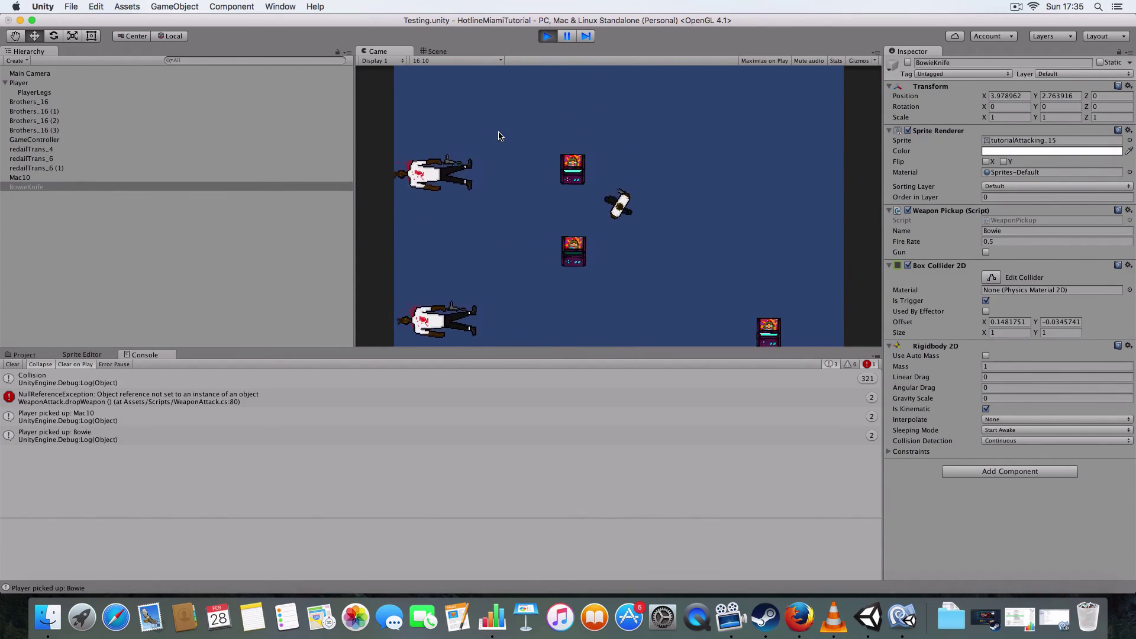
pyautogui.press('w')
pyautogui.press('a')
pyautogui.press('s')
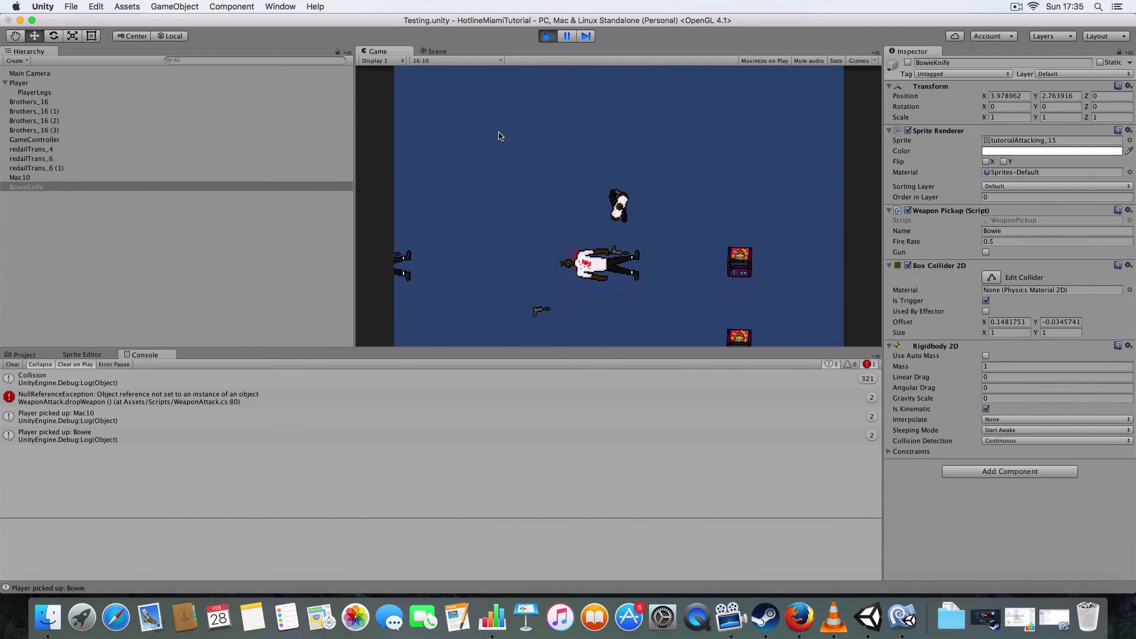
pyautogui.press('w')
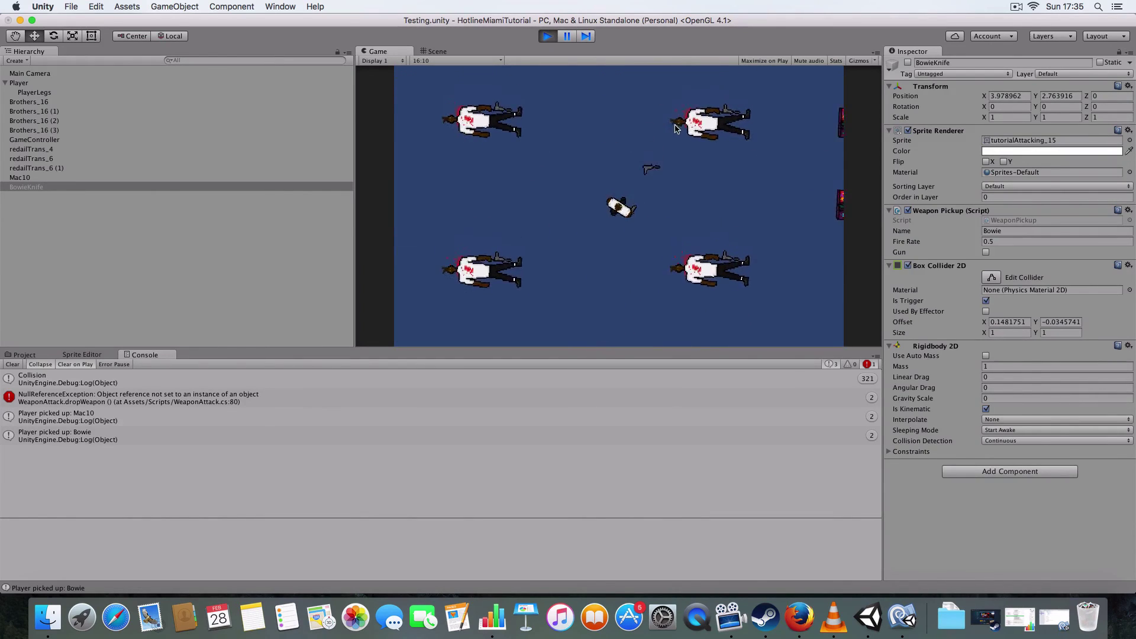
pyautogui.press('a')
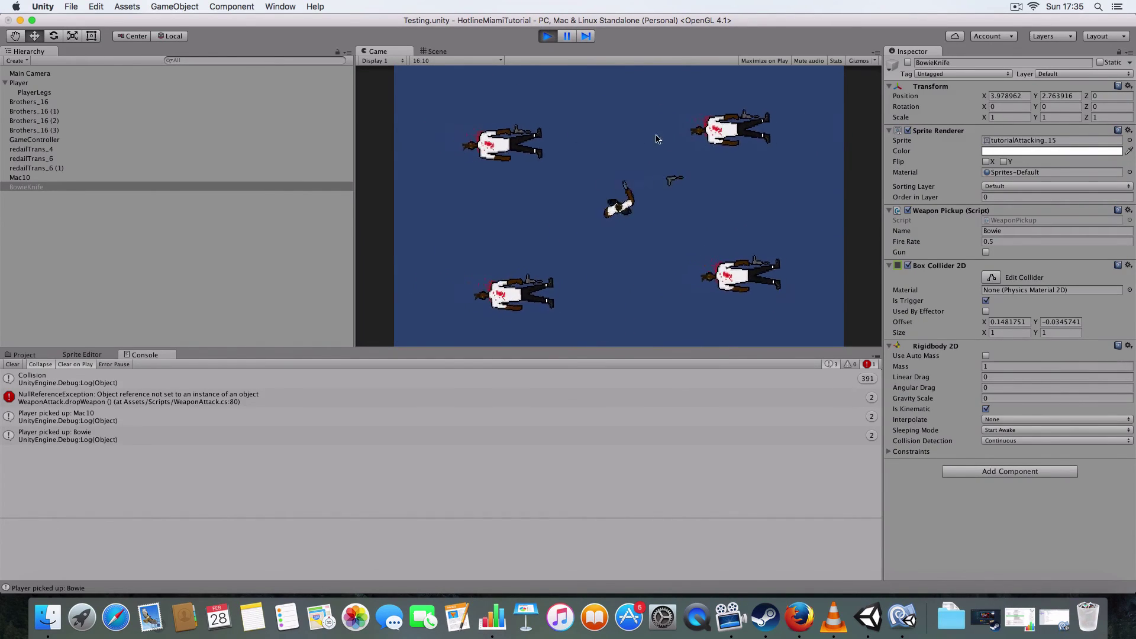
pyautogui.press('w')
pyautogui.press('s')
pyautogui.press('s')
pyautogui.press('d')
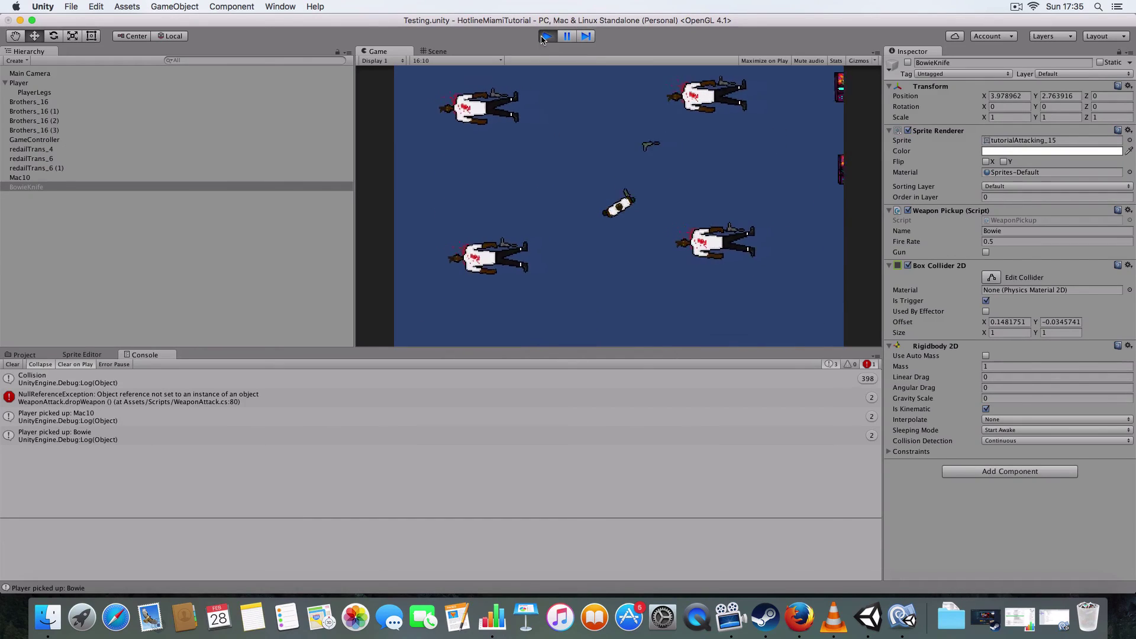